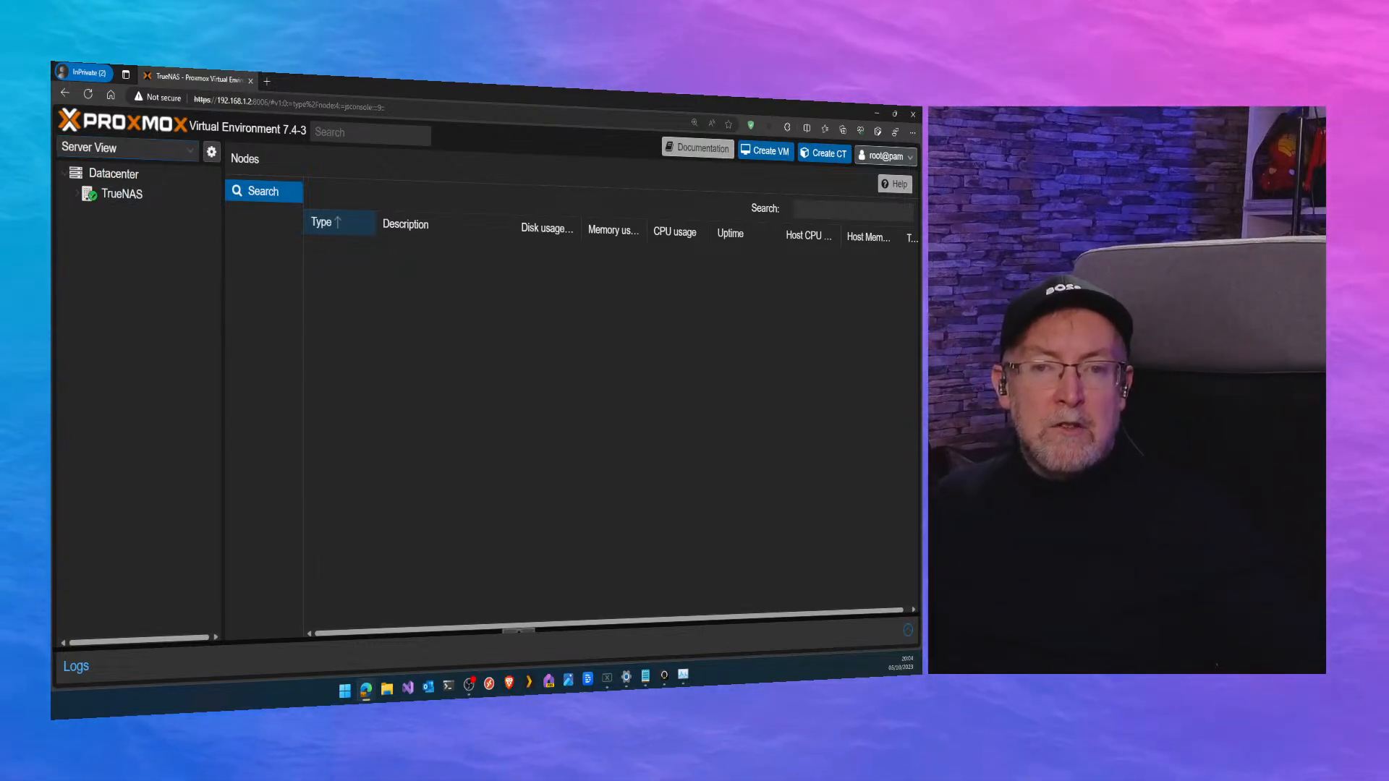
{"action": "left_click", "coordinate": [123, 147]}
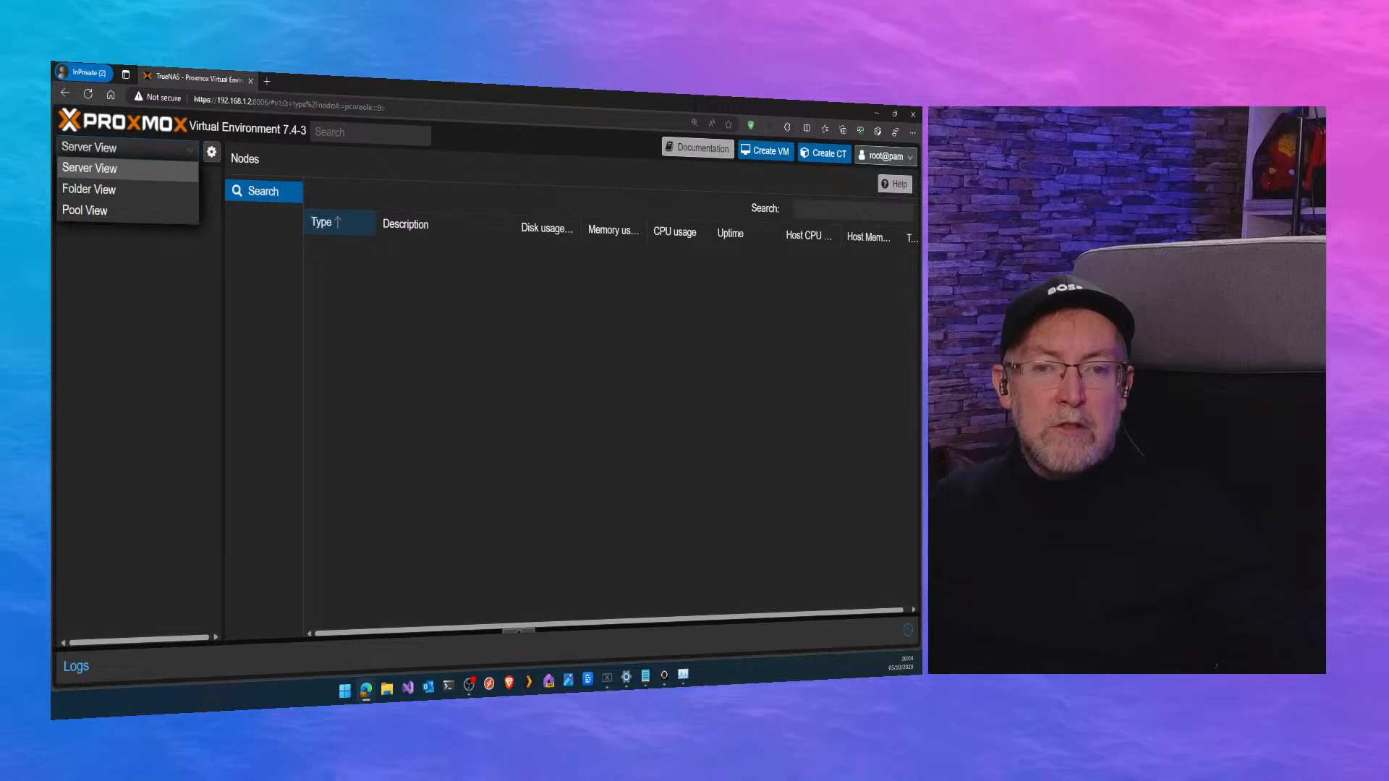
{"action": "left_click", "coordinate": [243, 335]}
{"action": "left_click", "coordinate": [131, 149]}
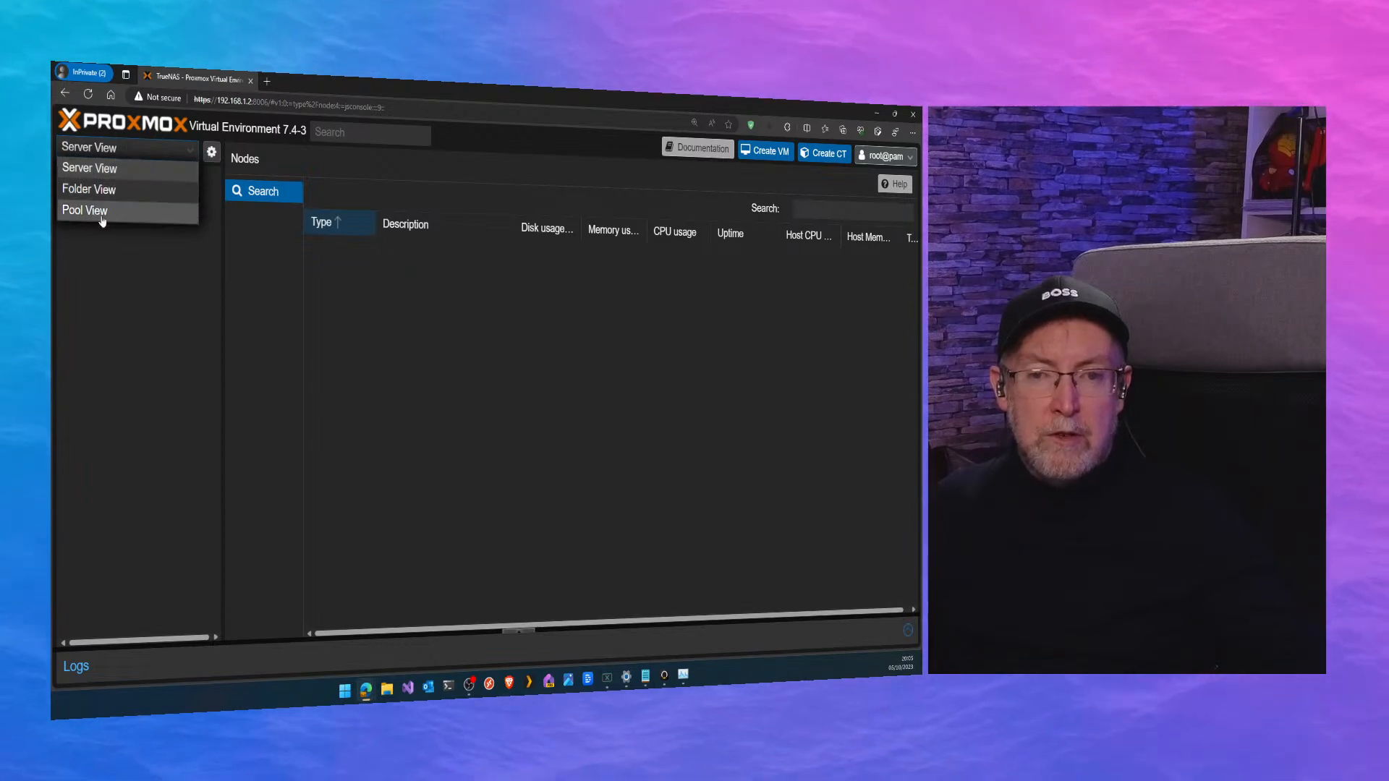
{"action": "left_click", "coordinate": [269, 340]}
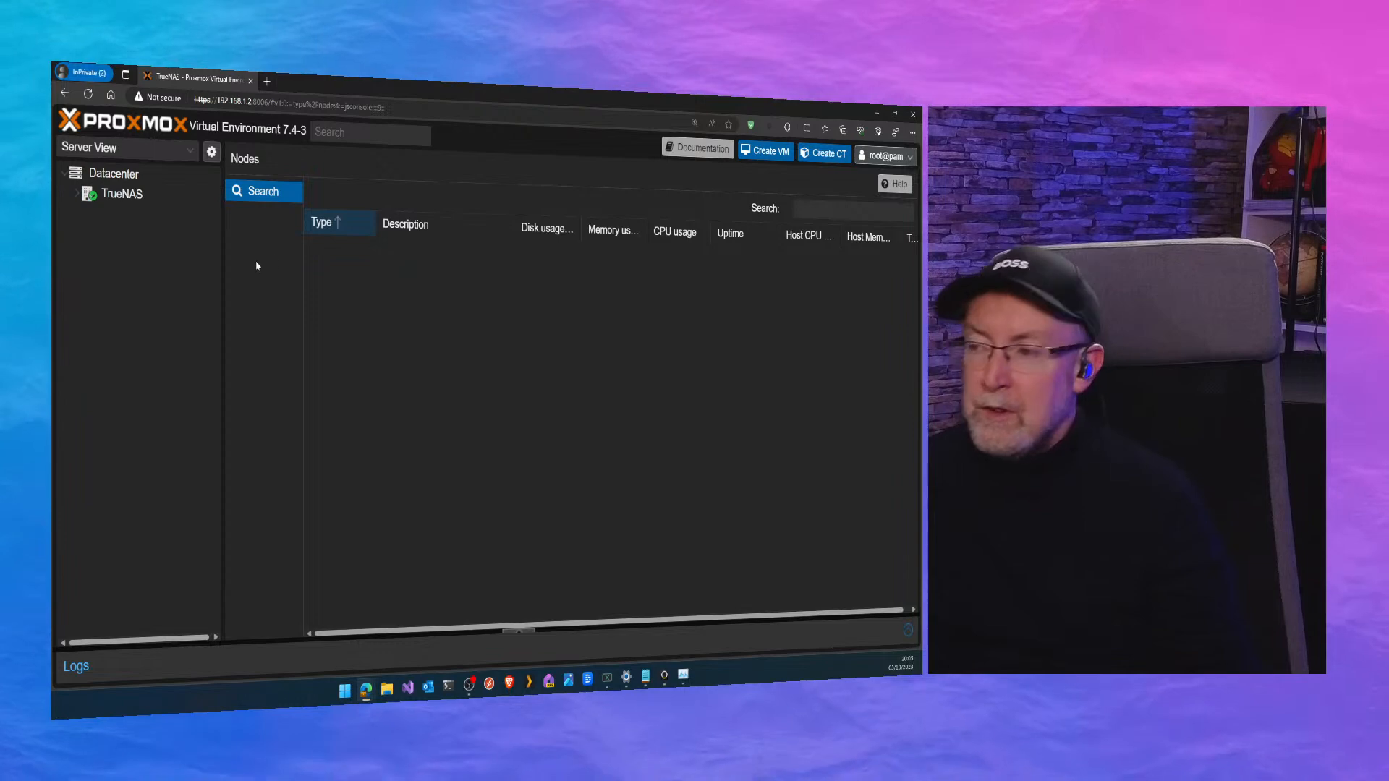
Open the TrueNAS node, collapse its System group and fold away its guests and storages in the resource tree.
{"action": "left_click", "coordinate": [128, 194]}
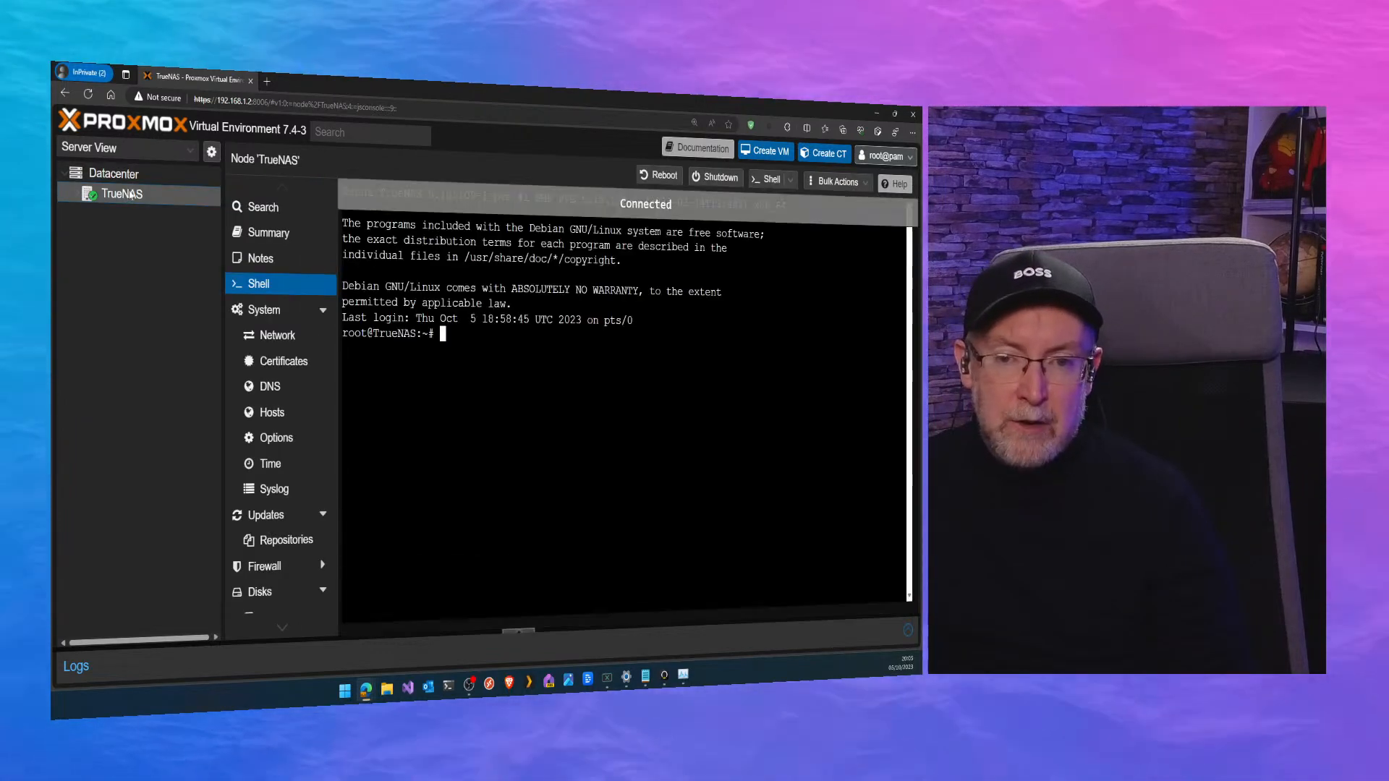
{"action": "left_click", "coordinate": [250, 311]}
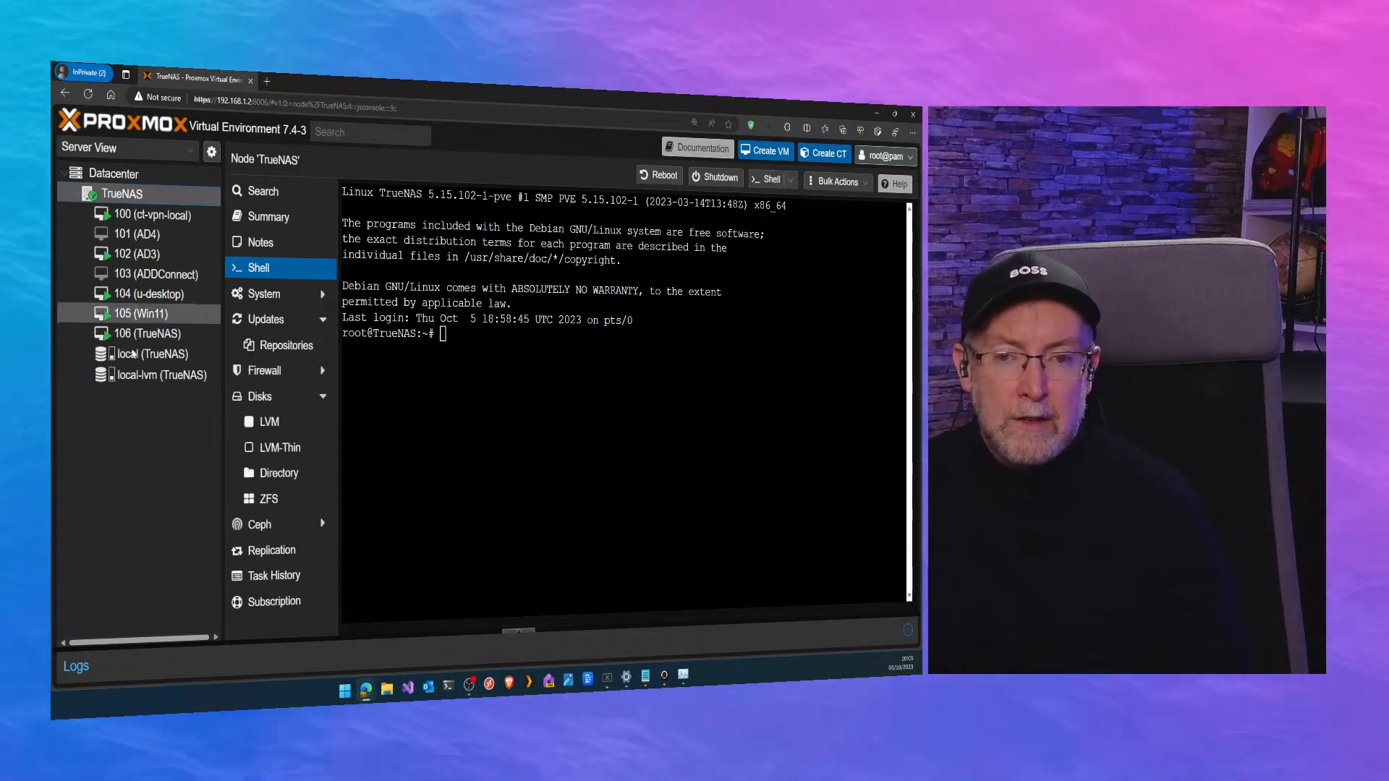
{"action": "double_click", "coordinate": [131, 201]}
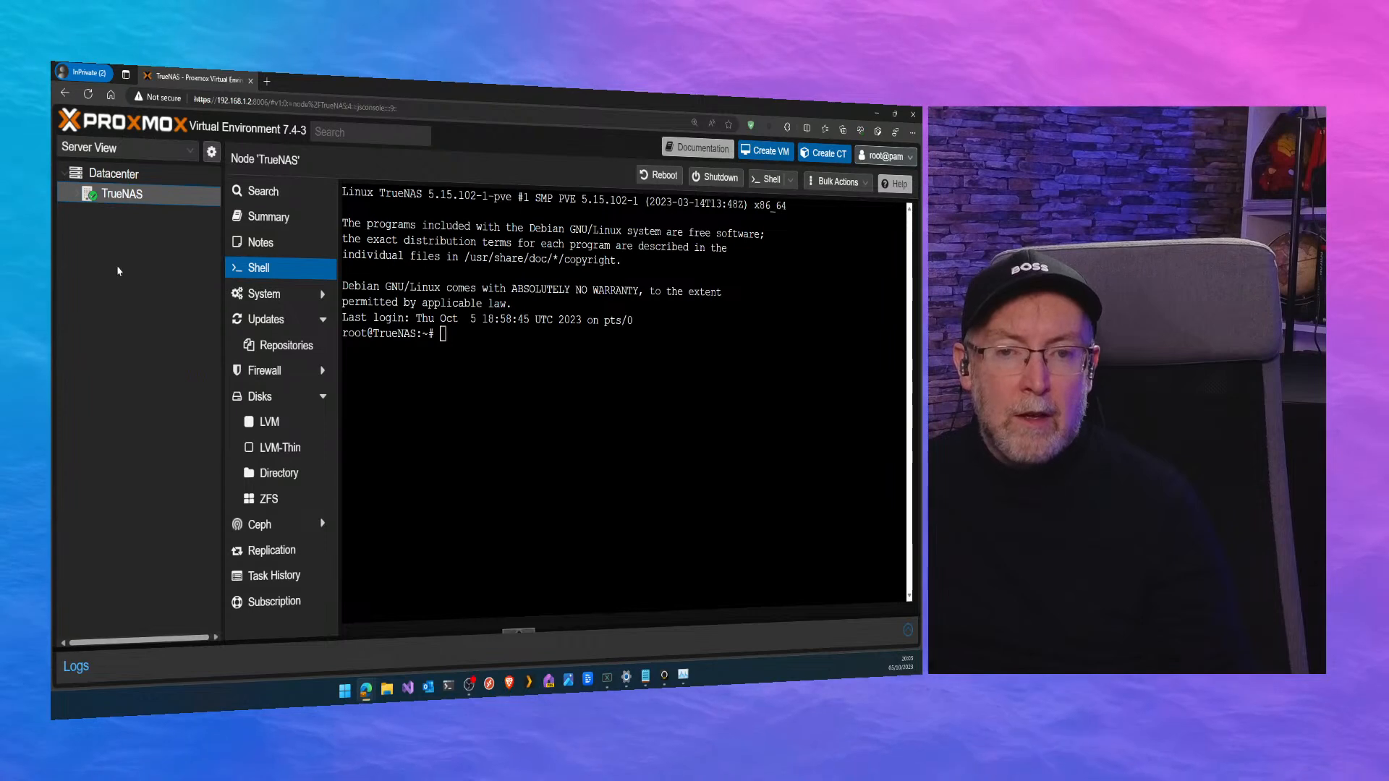
Switch the resource tree to Folder View and view the Storage and Virtual Machine listings.
{"action": "left_click", "coordinate": [189, 152]}
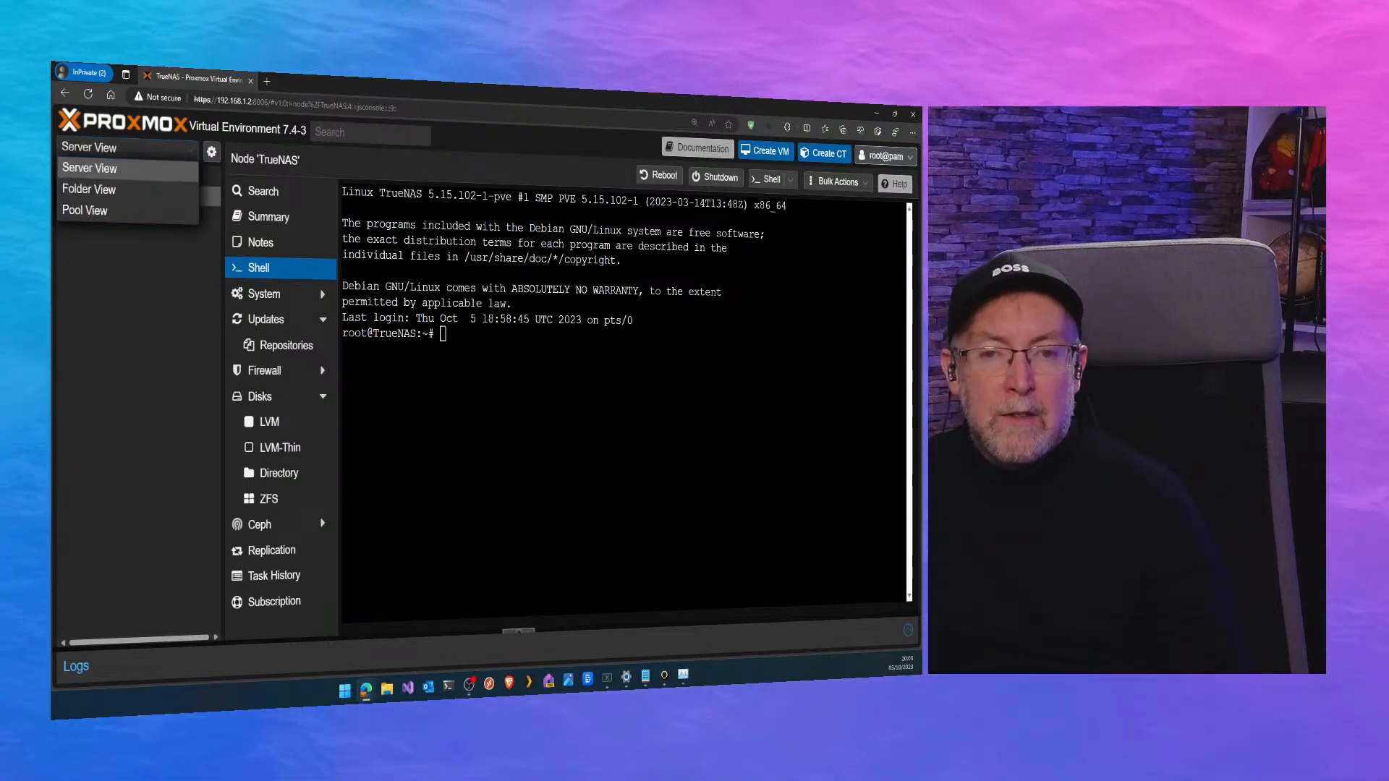
{"action": "left_click", "coordinate": [115, 191]}
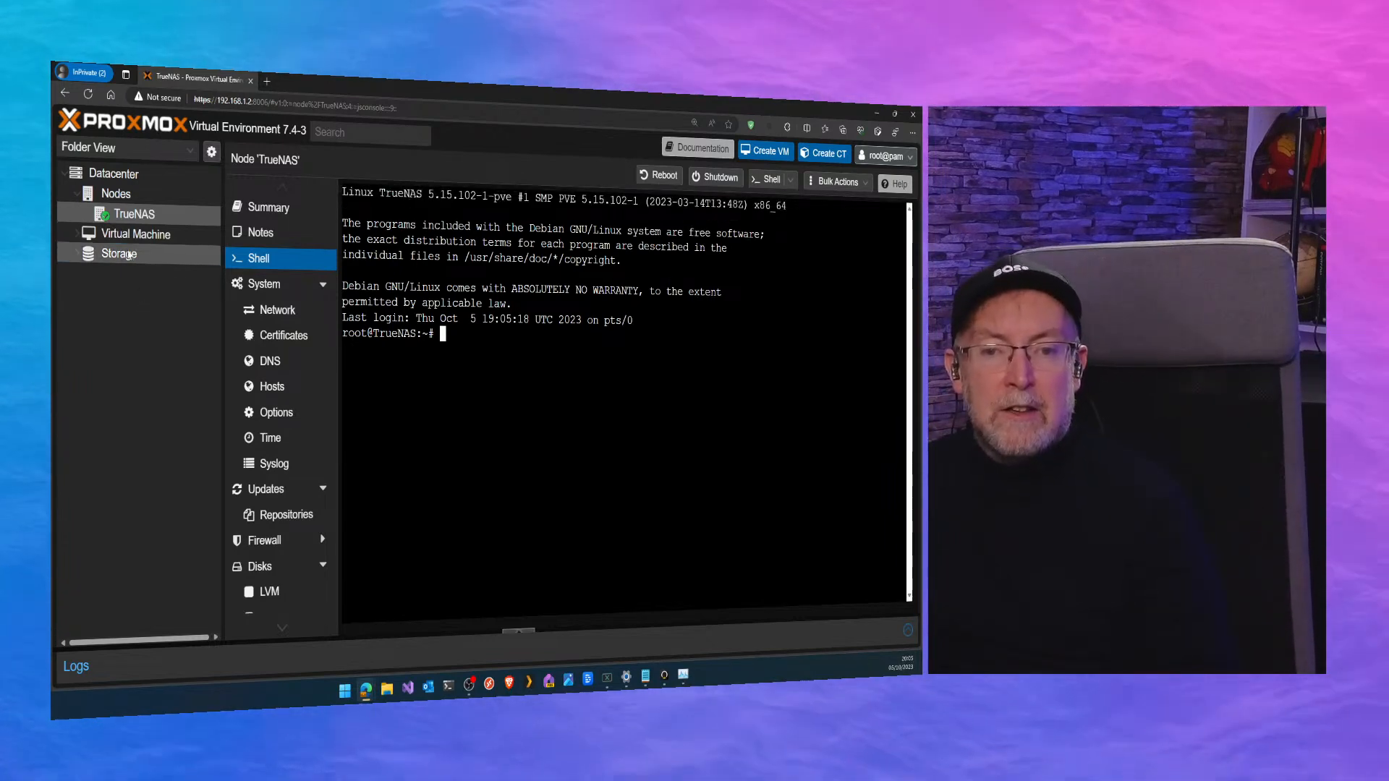
{"action": "left_click", "coordinate": [120, 257]}
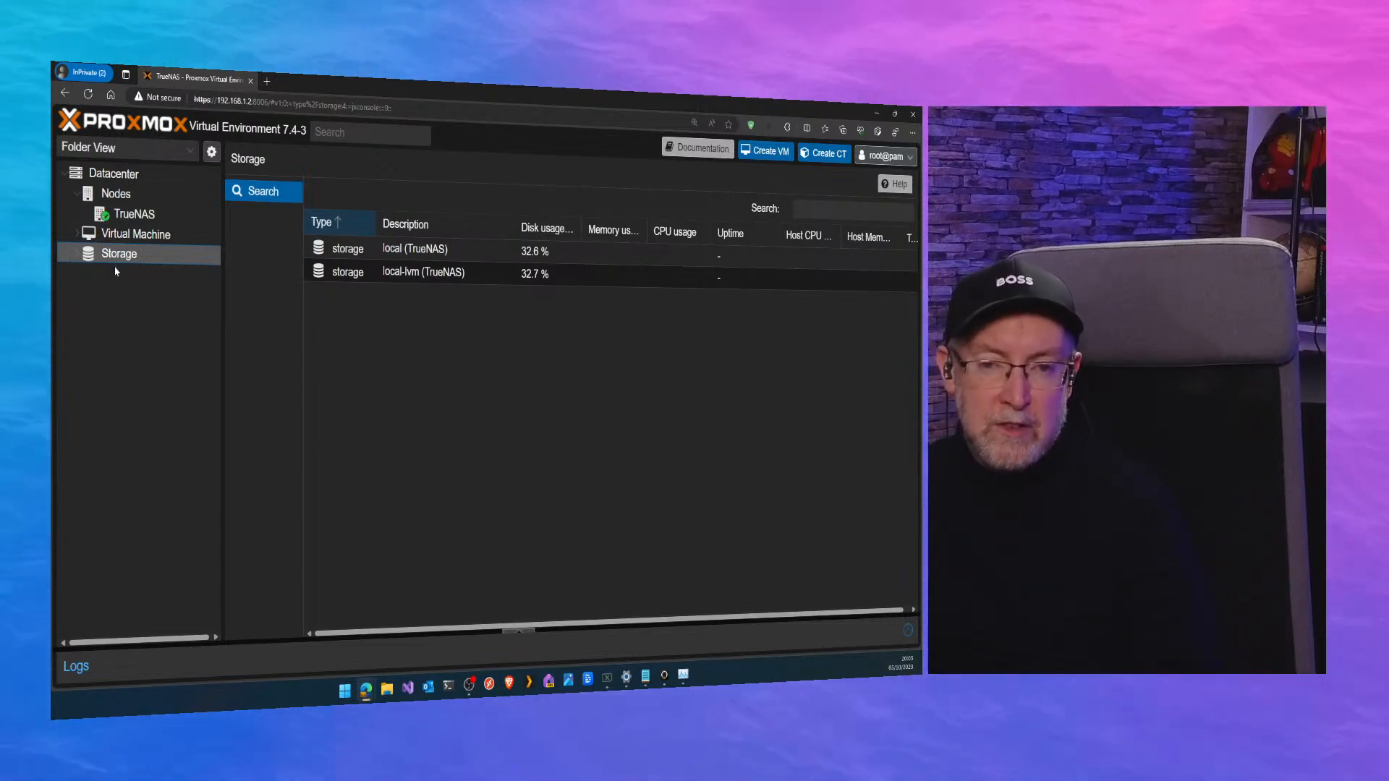
{"action": "left_click", "coordinate": [130, 236]}
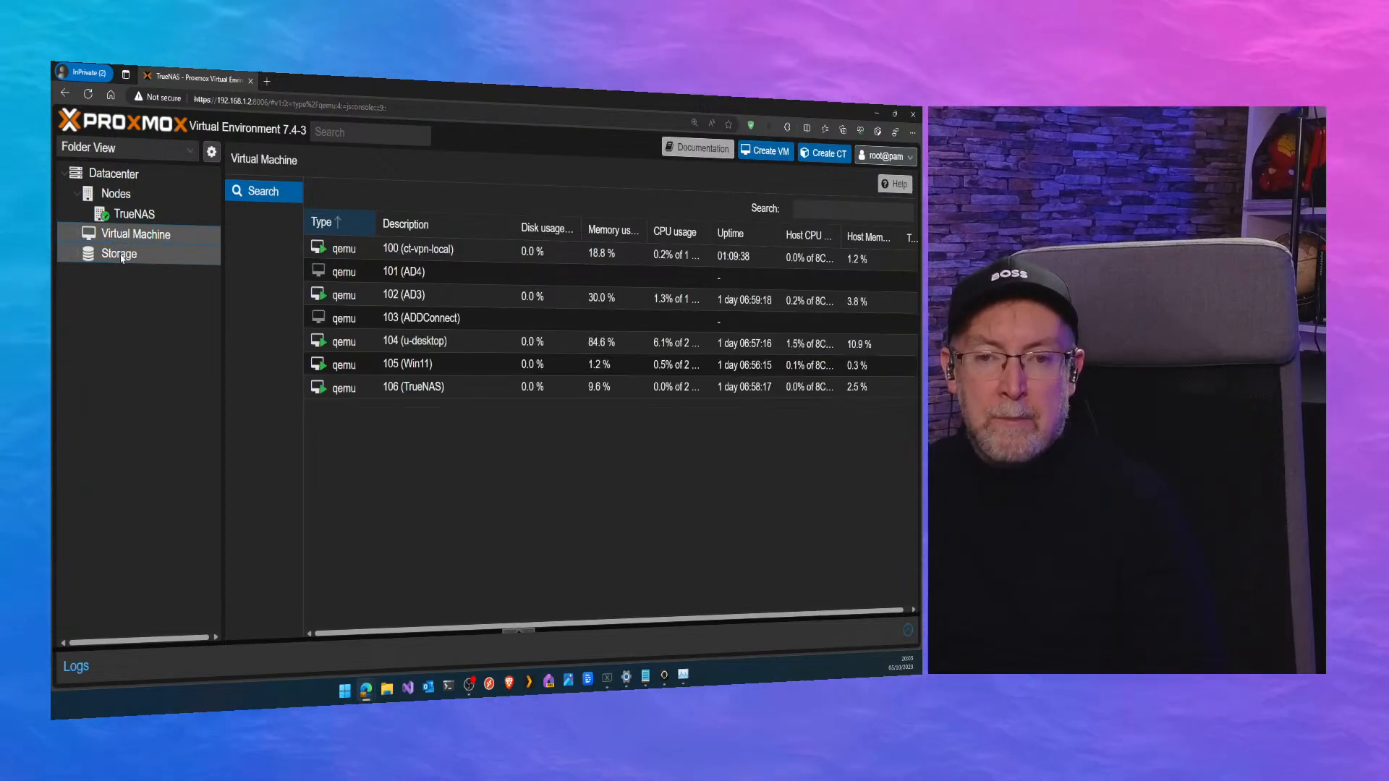
Review the ISO images on the local storage and the summary of the local-lvm storage.
{"action": "left_click", "coordinate": [120, 254]}
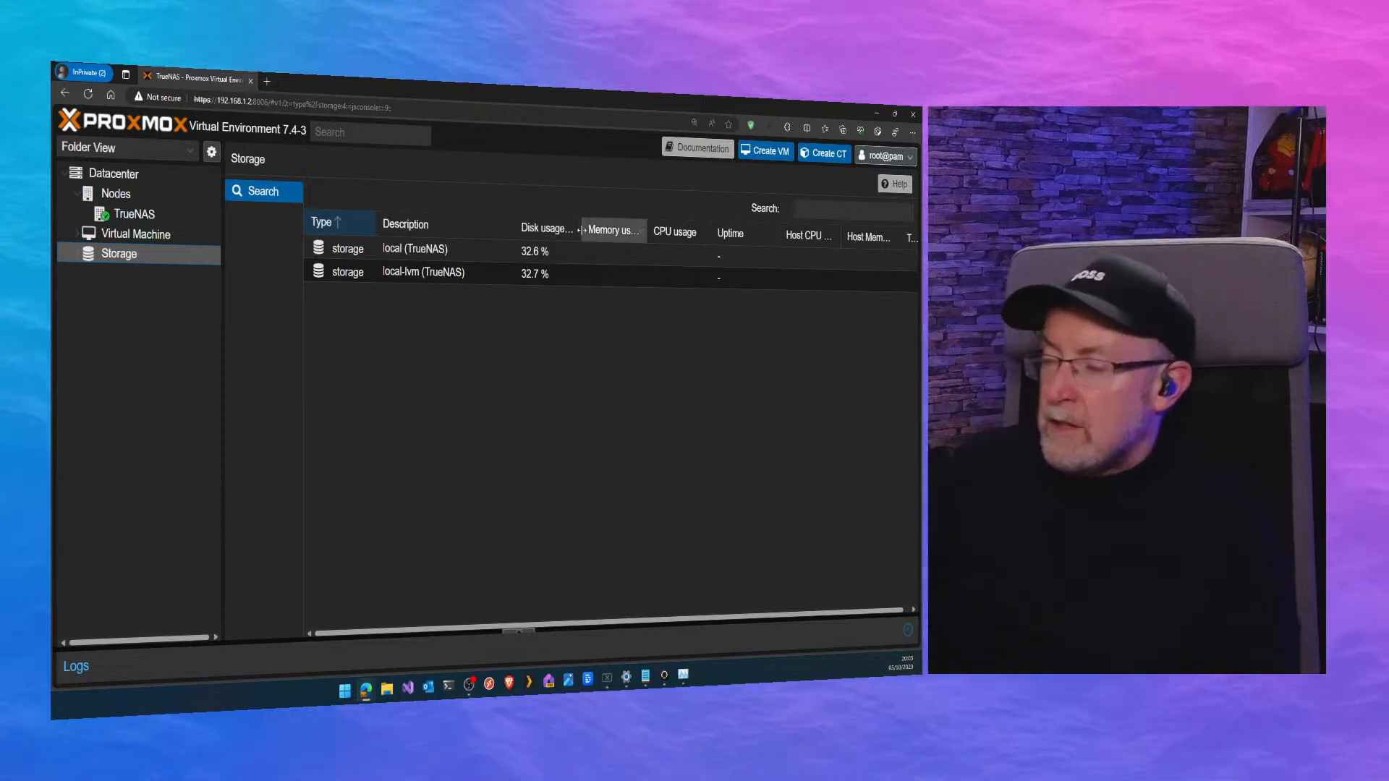
{"action": "double_click", "coordinate": [405, 249]}
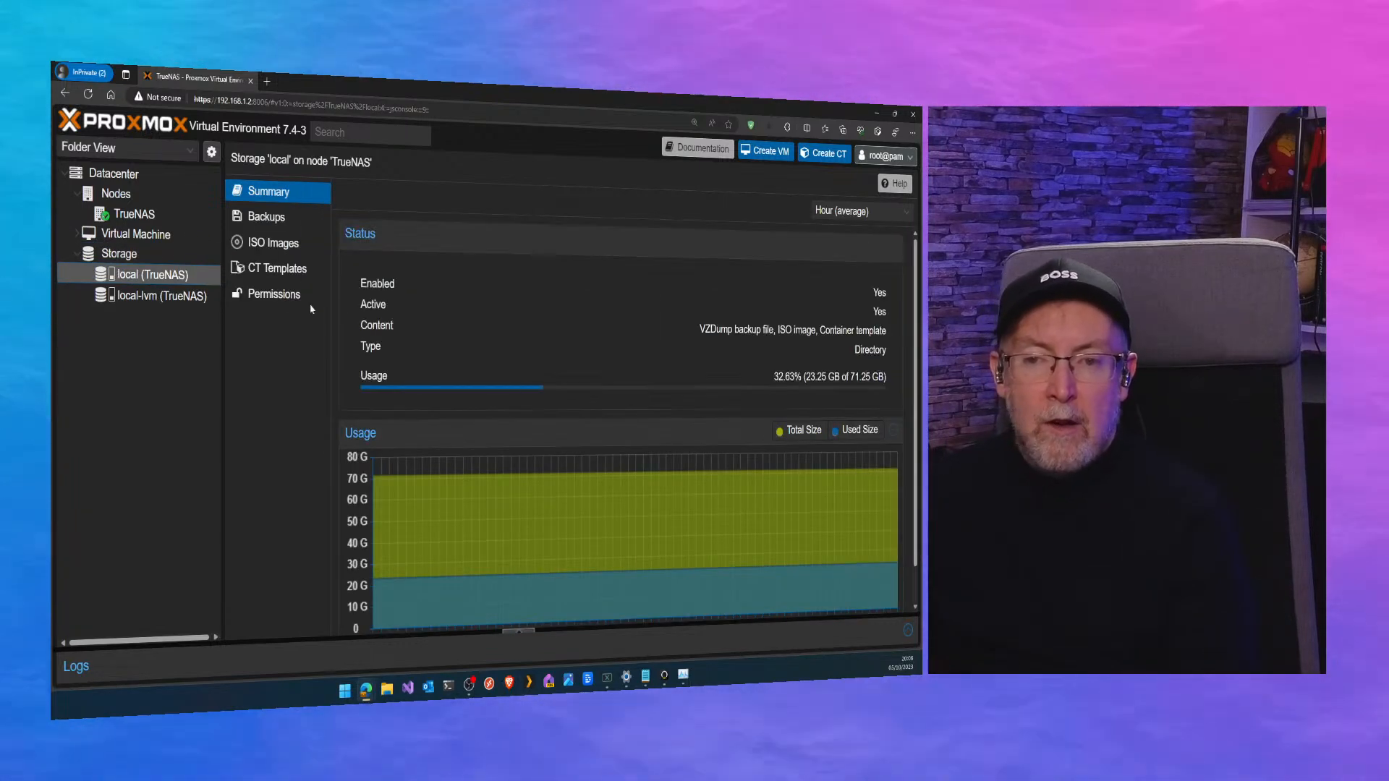
{"action": "left_click", "coordinate": [275, 242]}
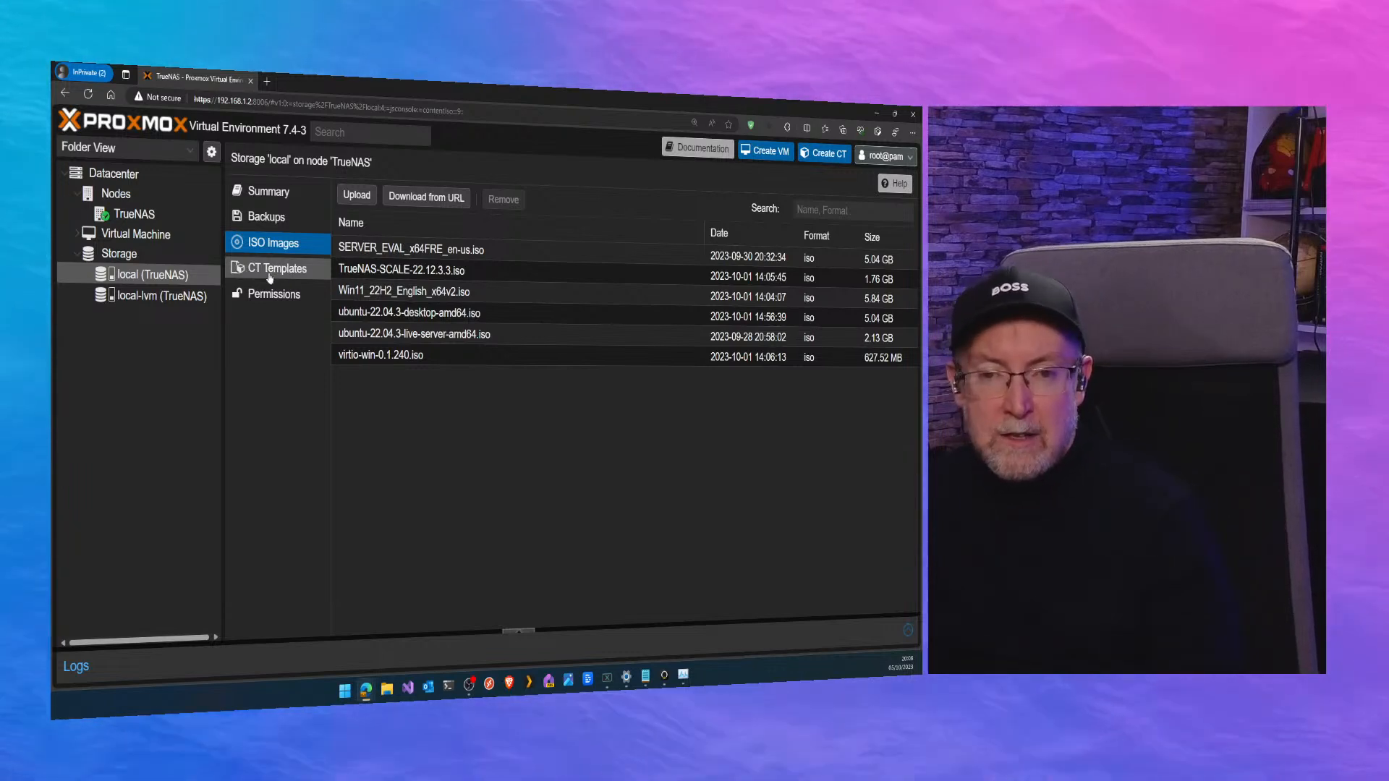
{"action": "left_click", "coordinate": [131, 299]}
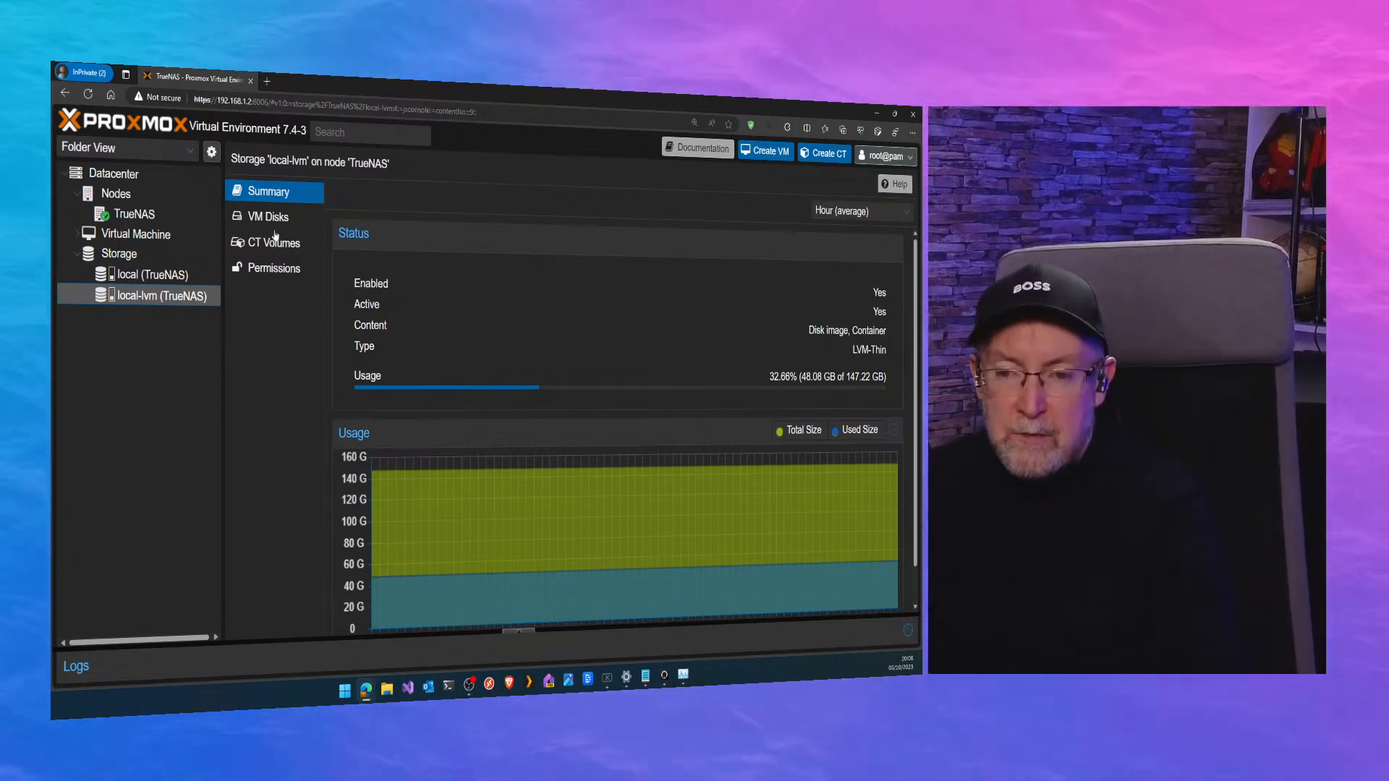
Switch the resource tree to Server View, open the TrueNAS node and collapse its branch.
{"action": "left_click", "coordinate": [170, 150]}
{"action": "left_click", "coordinate": [125, 407]}
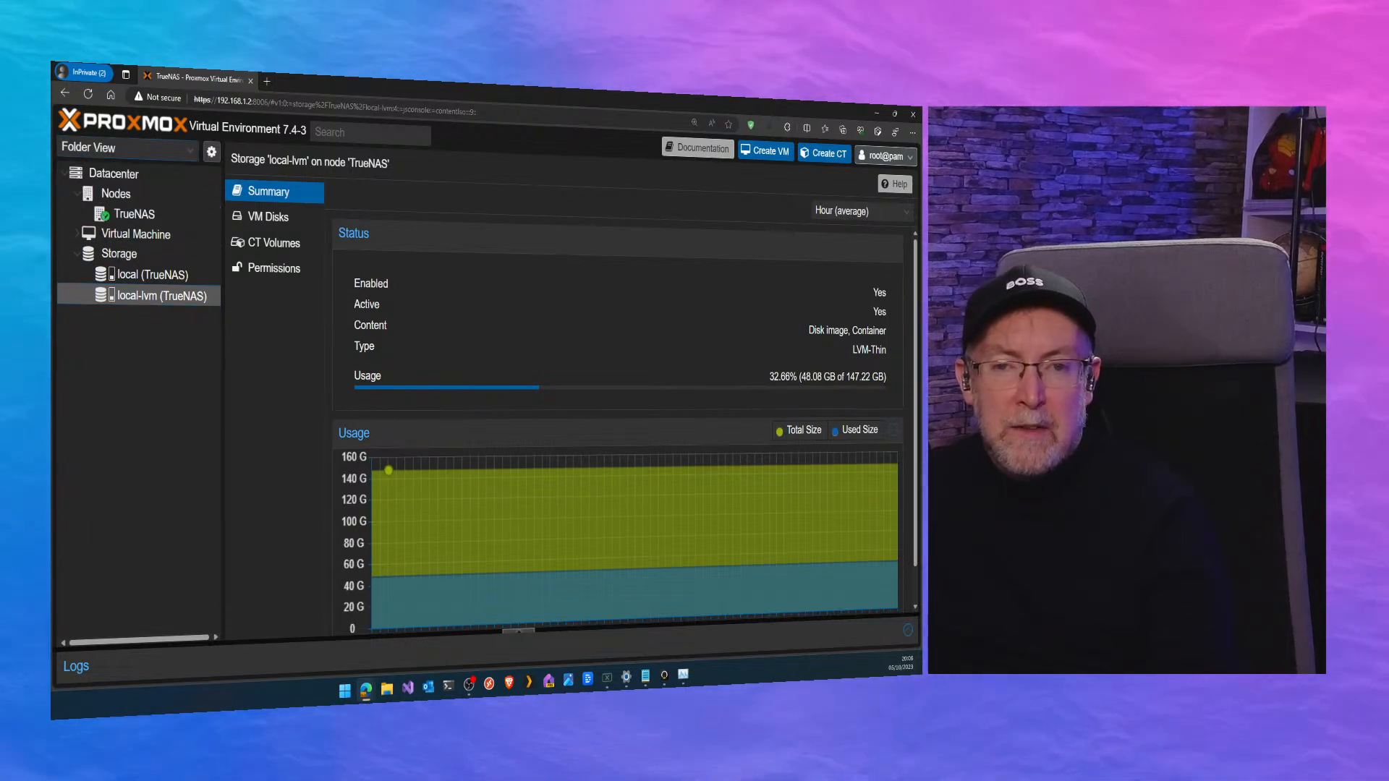
{"action": "left_click", "coordinate": [120, 148]}
{"action": "left_click", "coordinate": [110, 174]}
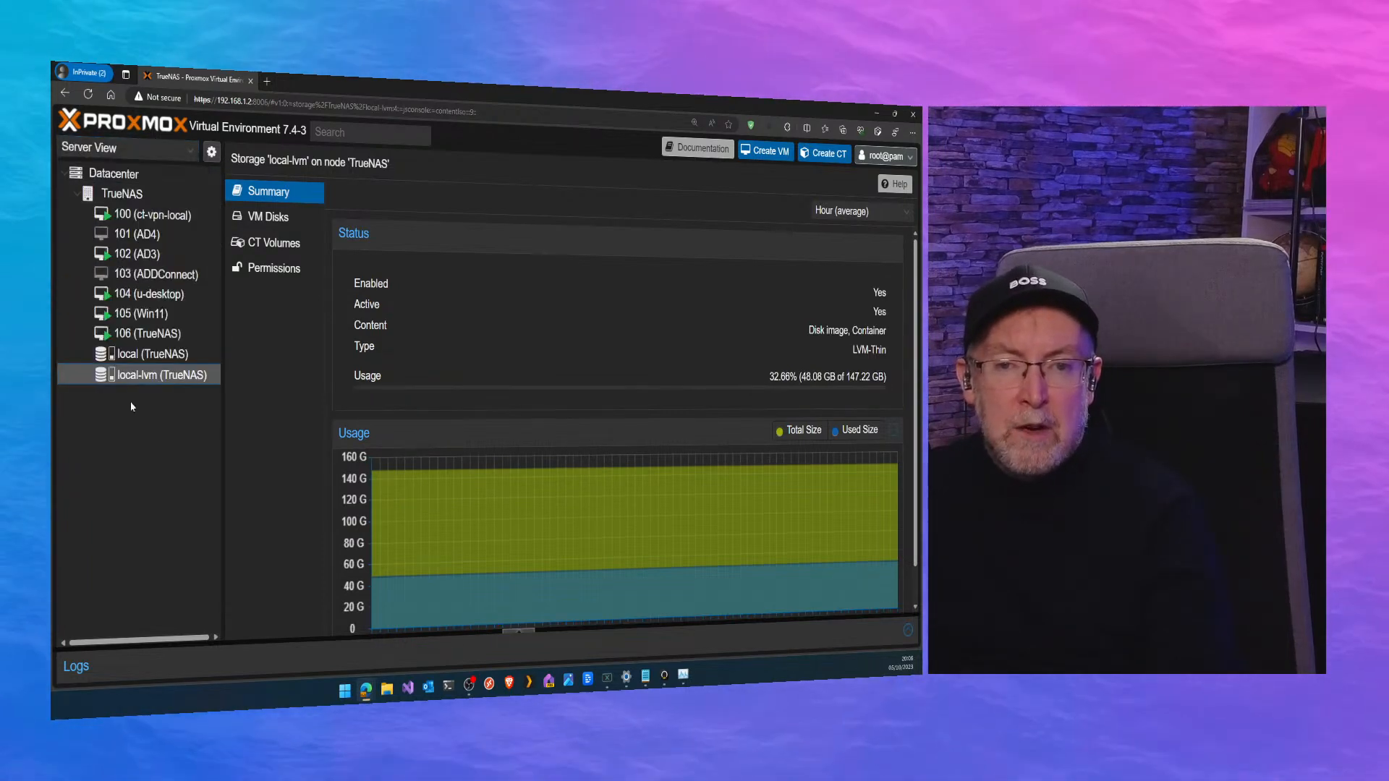
{"action": "left_click", "coordinate": [134, 194]}
{"action": "left_click", "coordinate": [77, 194]}
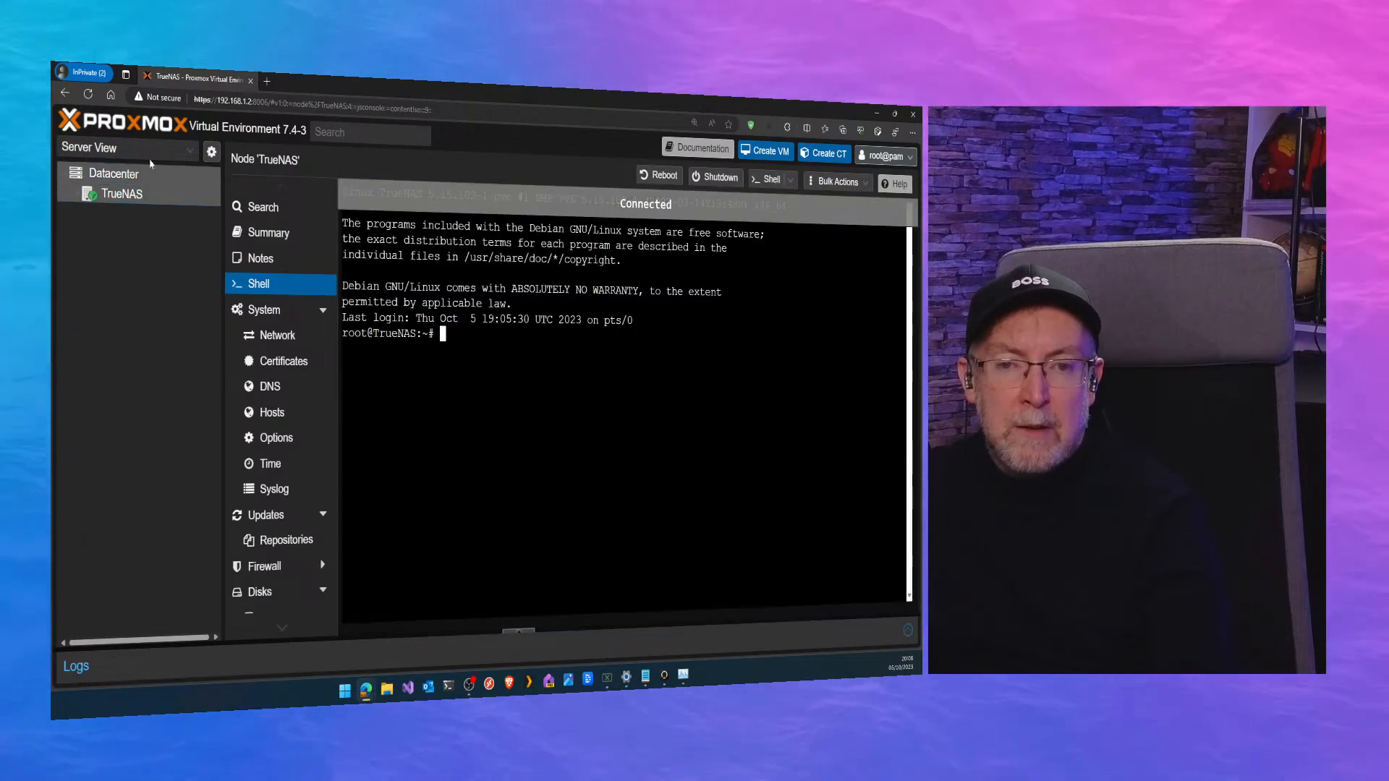
Return the resource tree to Folder View and show the ISO images on the local storage.
{"action": "left_click", "coordinate": [120, 147]}
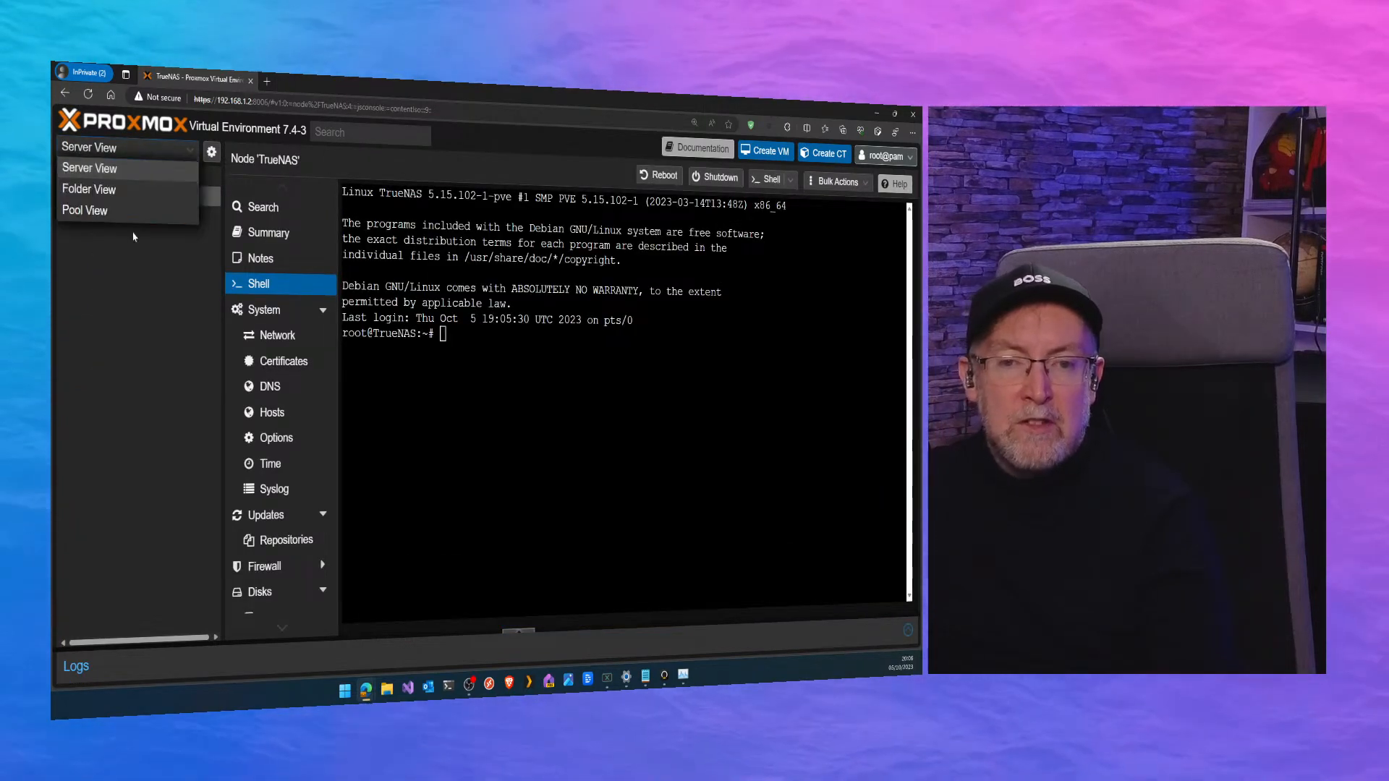
{"action": "left_click", "coordinate": [102, 199]}
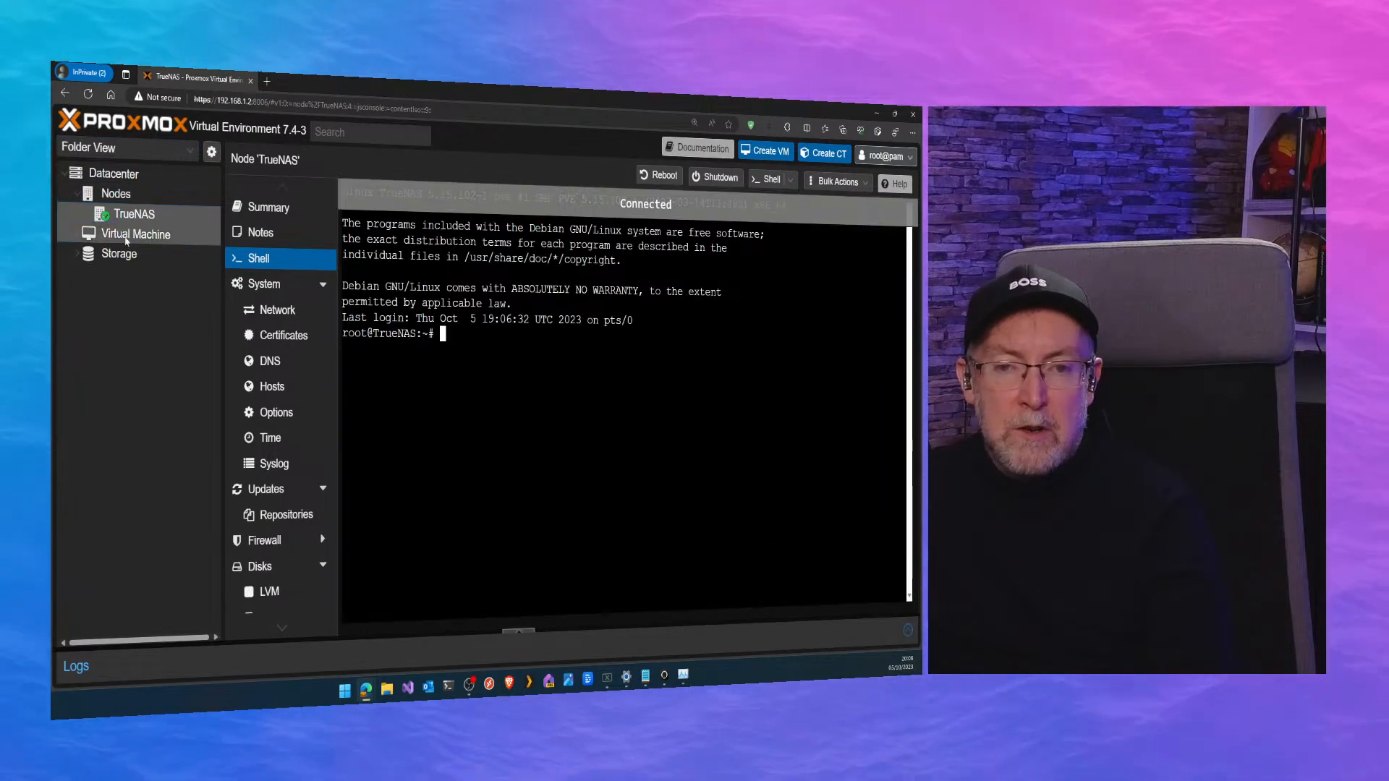
{"action": "left_click", "coordinate": [115, 254]}
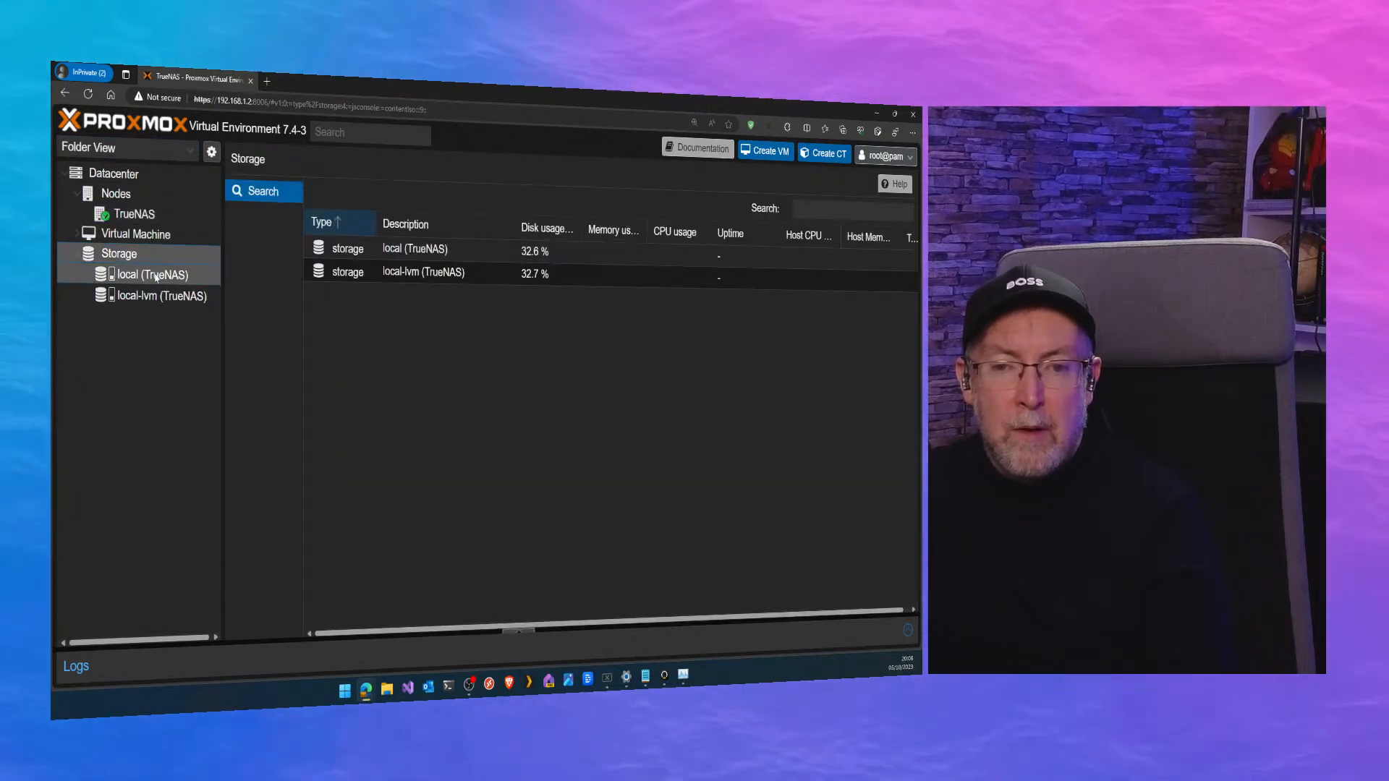
{"action": "left_click", "coordinate": [161, 276]}
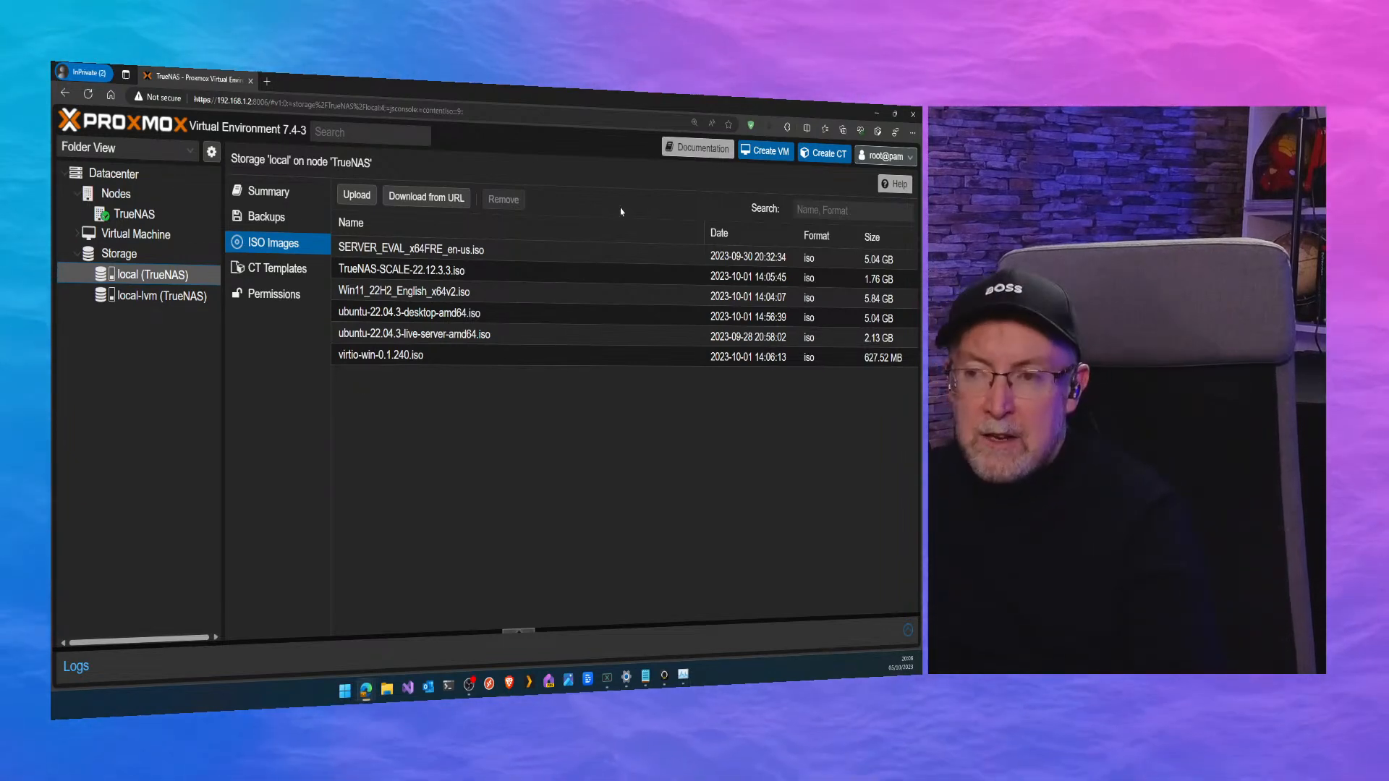
Begin creating a virtual machine named test on the TrueNAS node and continue to its operating system settings.
{"action": "left_click", "coordinate": [751, 153]}
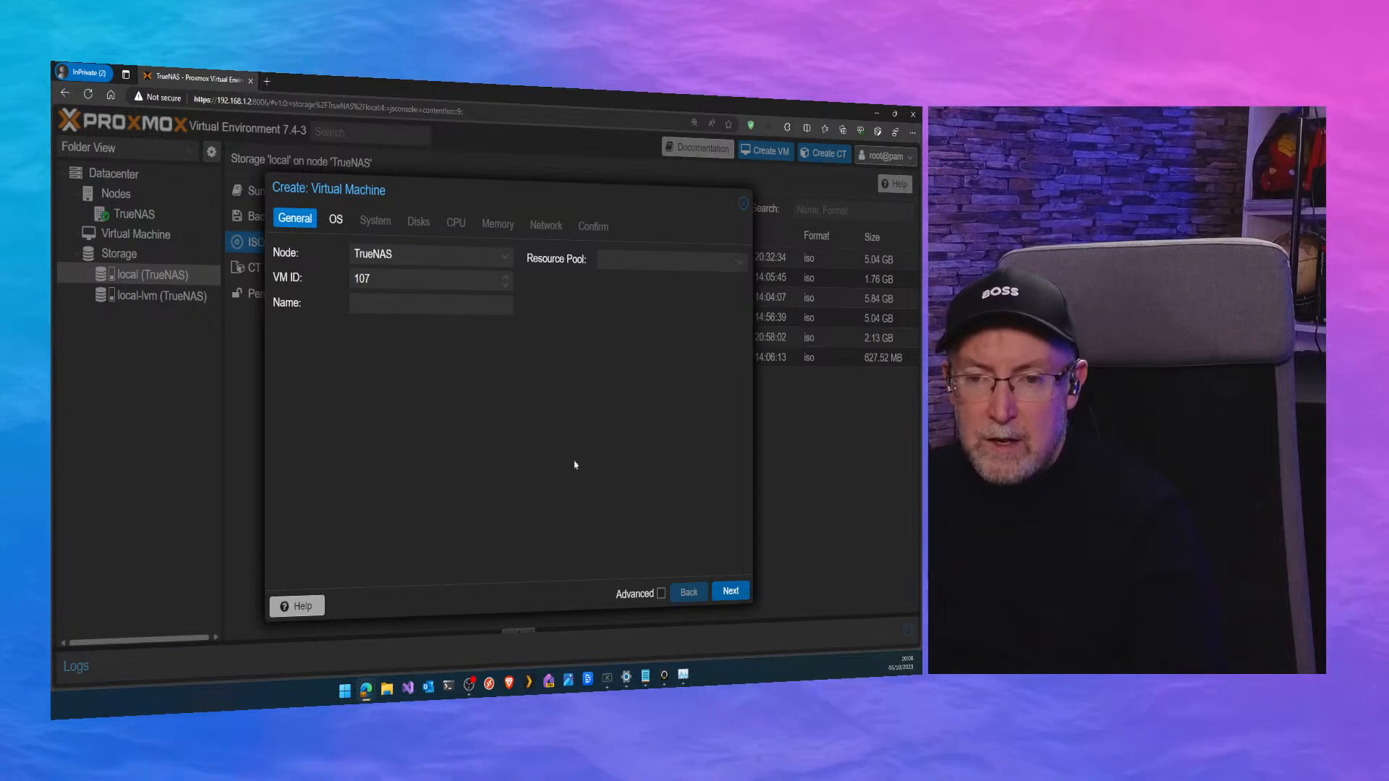
{"action": "left_click", "coordinate": [430, 304]}
{"action": "type", "text": "test"}
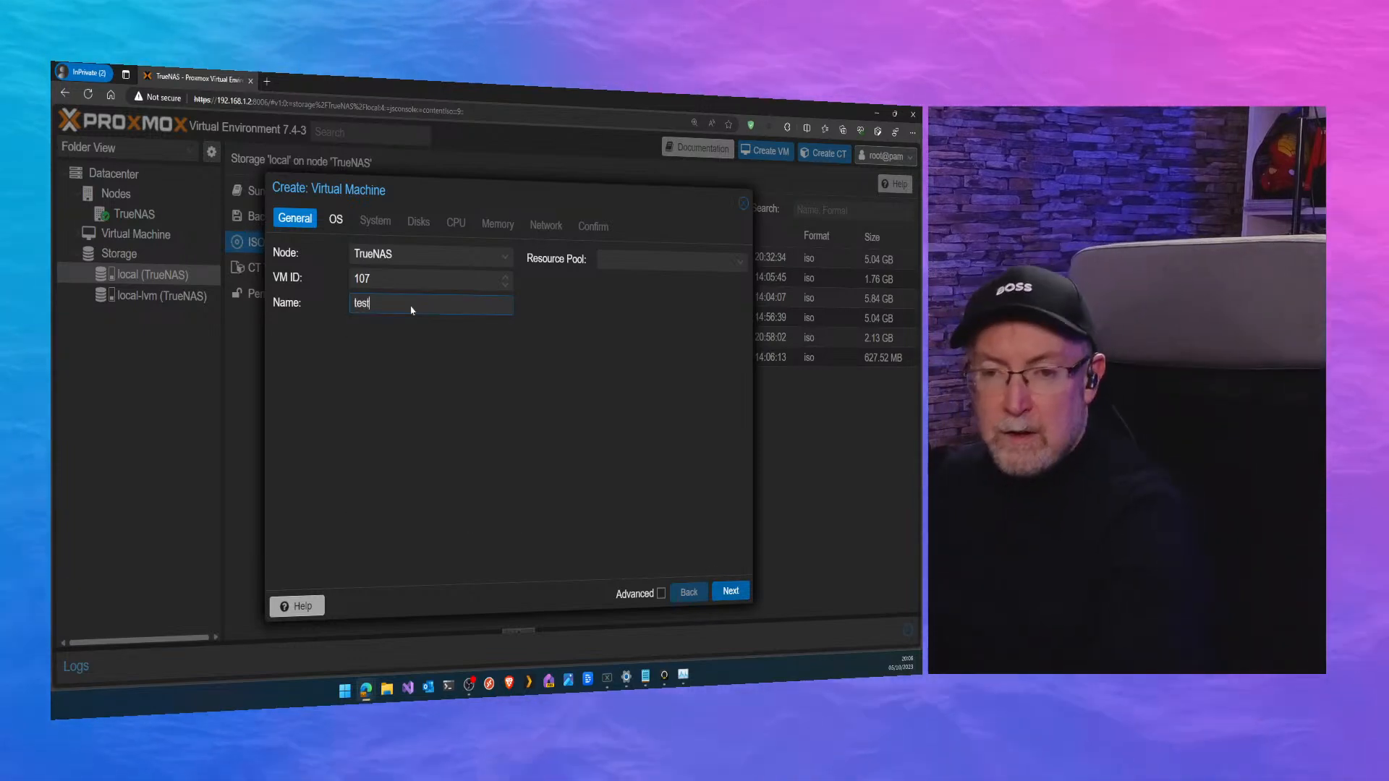
{"action": "left_click", "coordinate": [312, 276]}
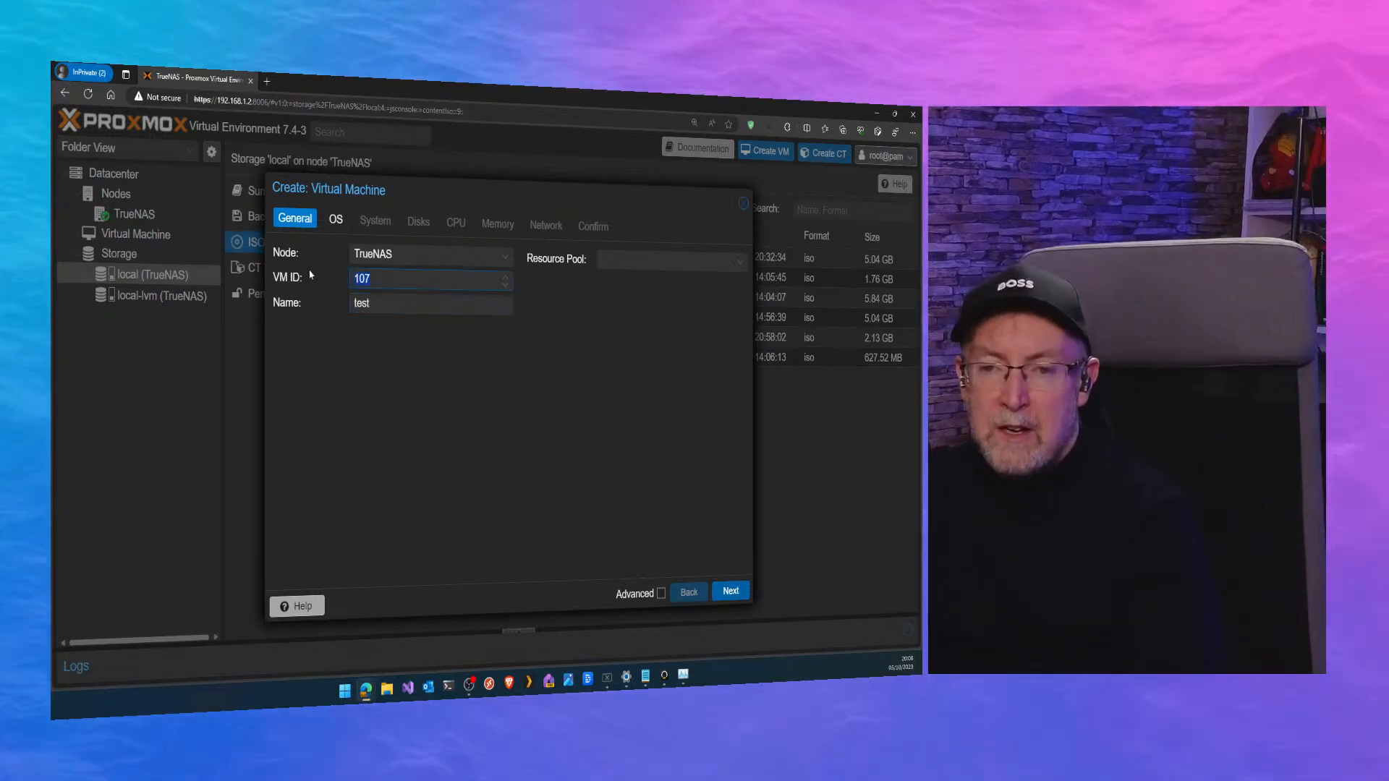
{"action": "left_click", "coordinate": [731, 591]}
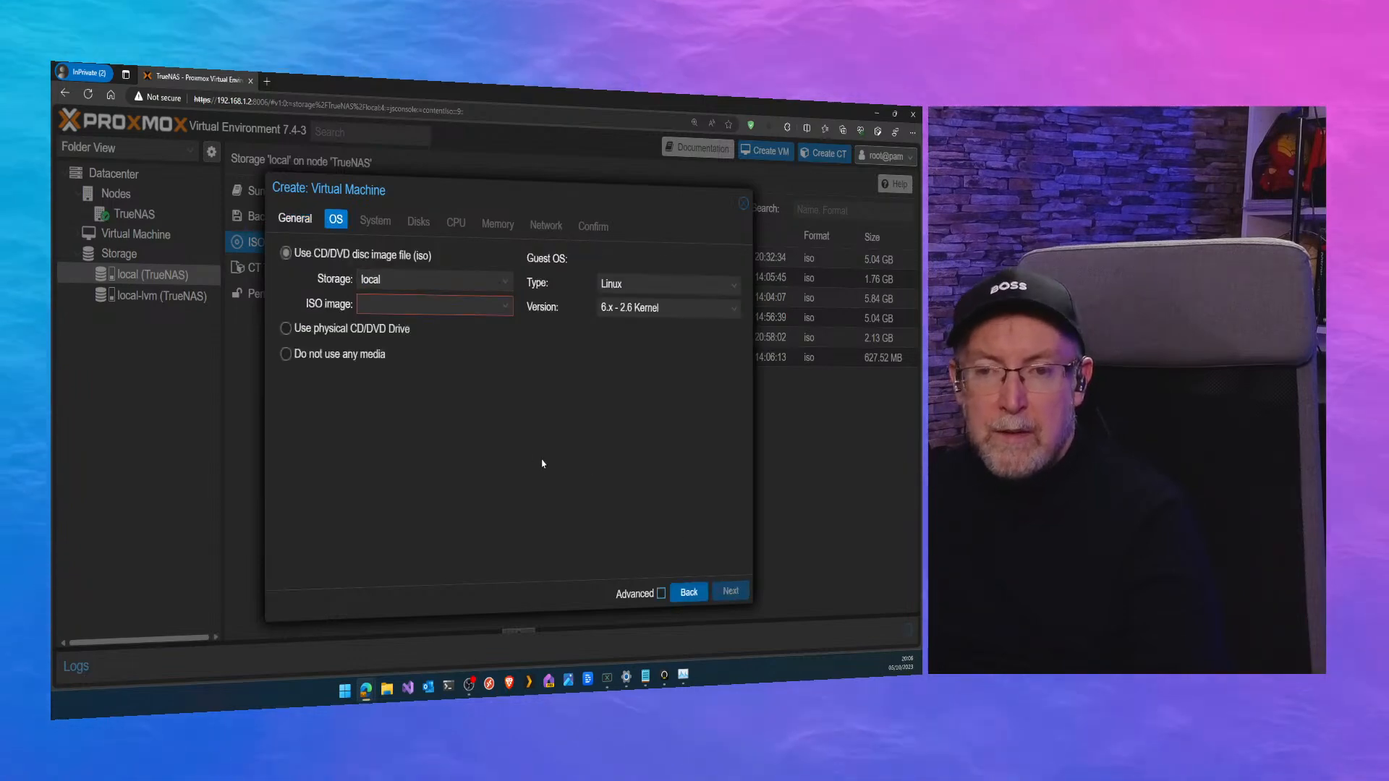
Choose TrueNAS-SCALE-22.12.3.3.iso as the installation image and accept the default system settings.
{"action": "left_click", "coordinate": [433, 304]}
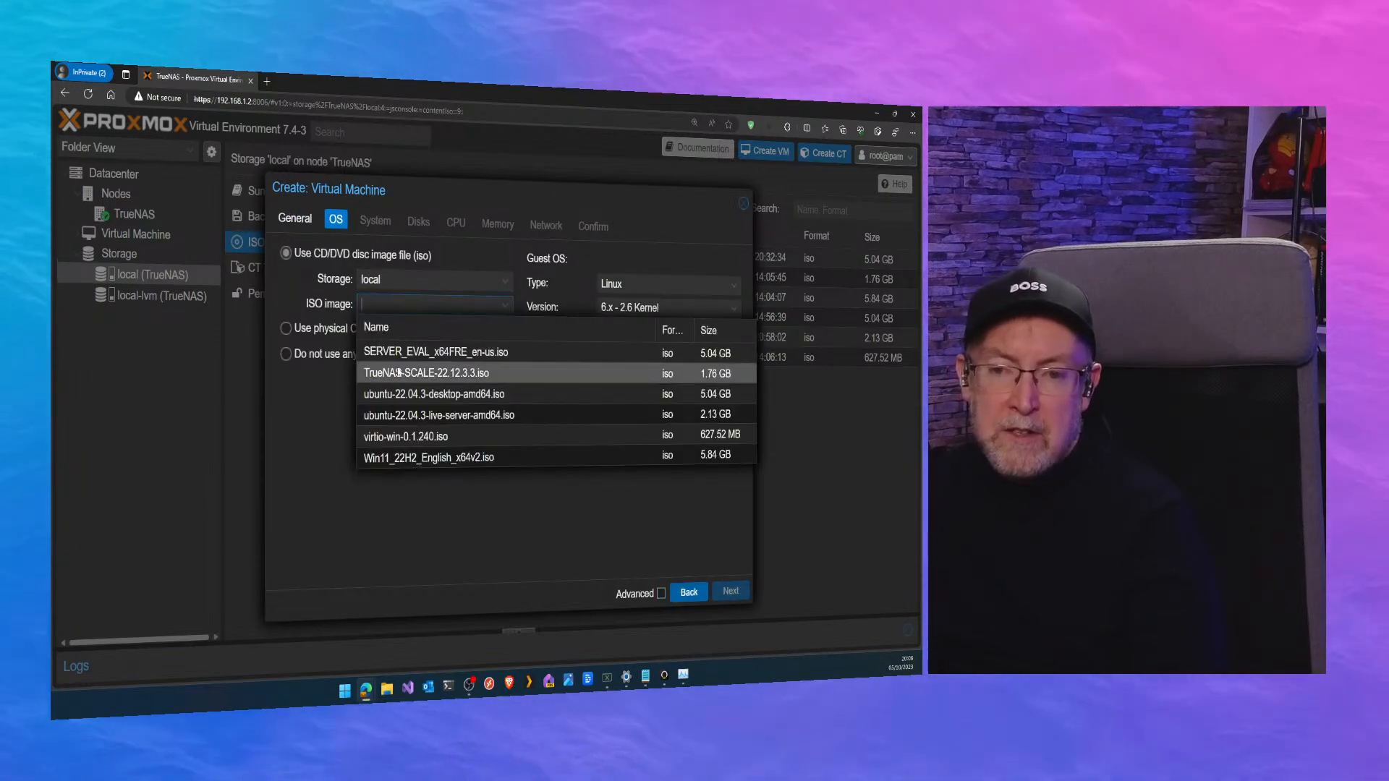
{"action": "left_click", "coordinate": [454, 375]}
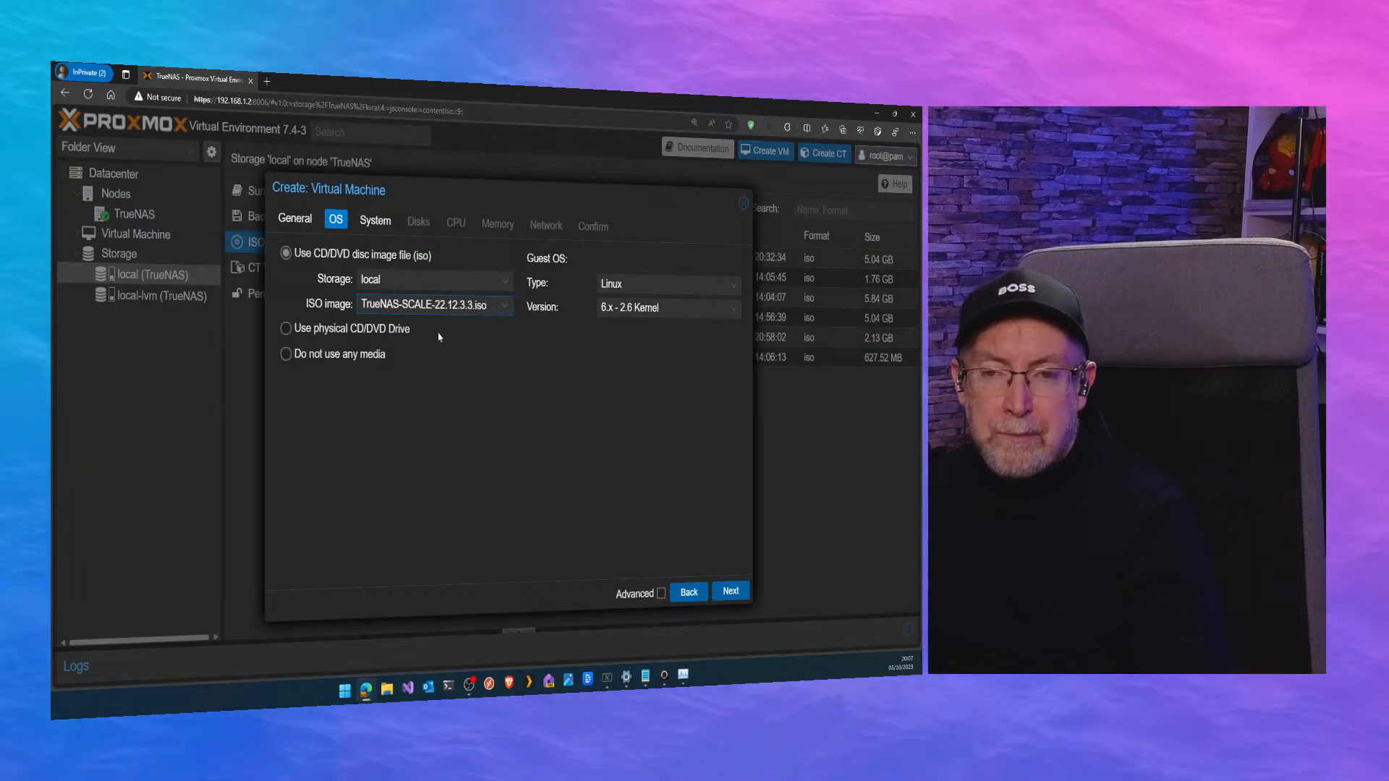
{"action": "left_click", "coordinate": [730, 591]}
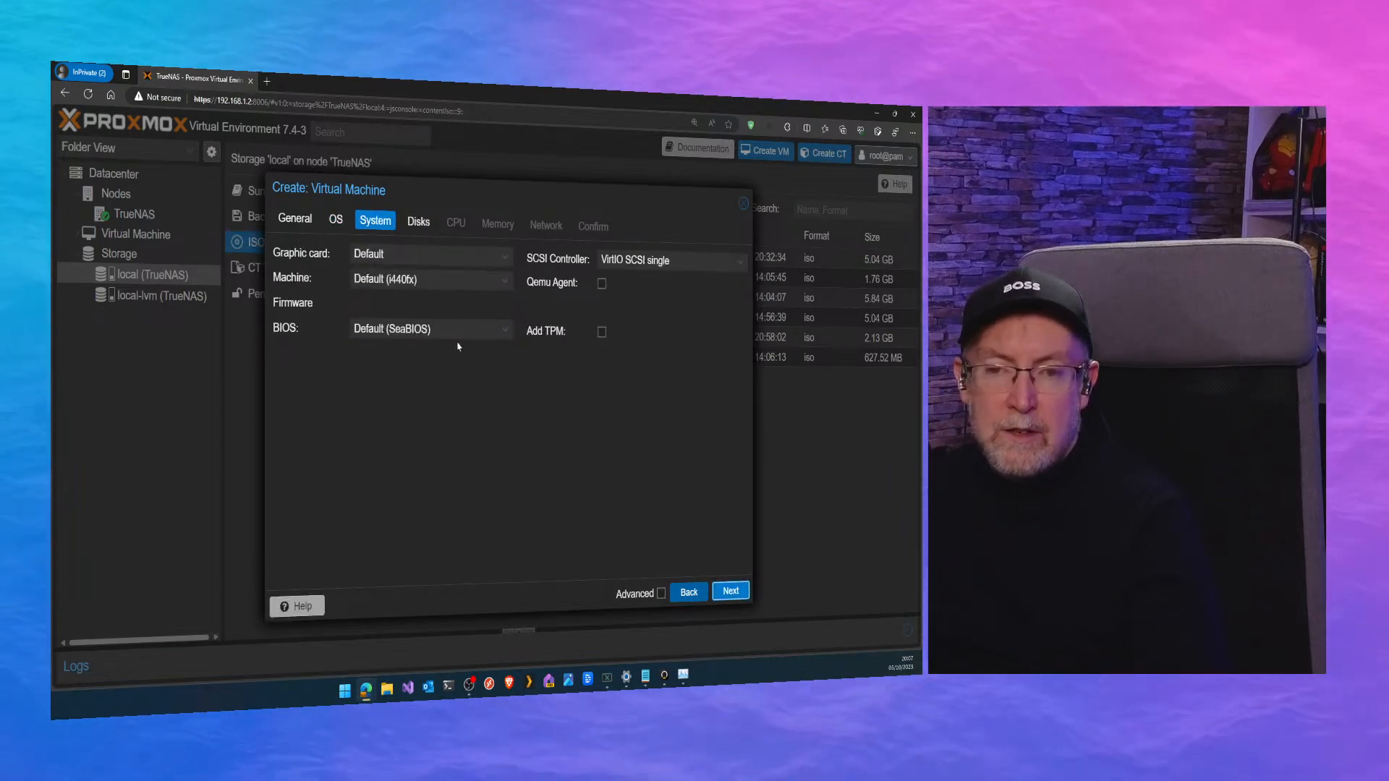
{"action": "left_click", "coordinate": [730, 592]}
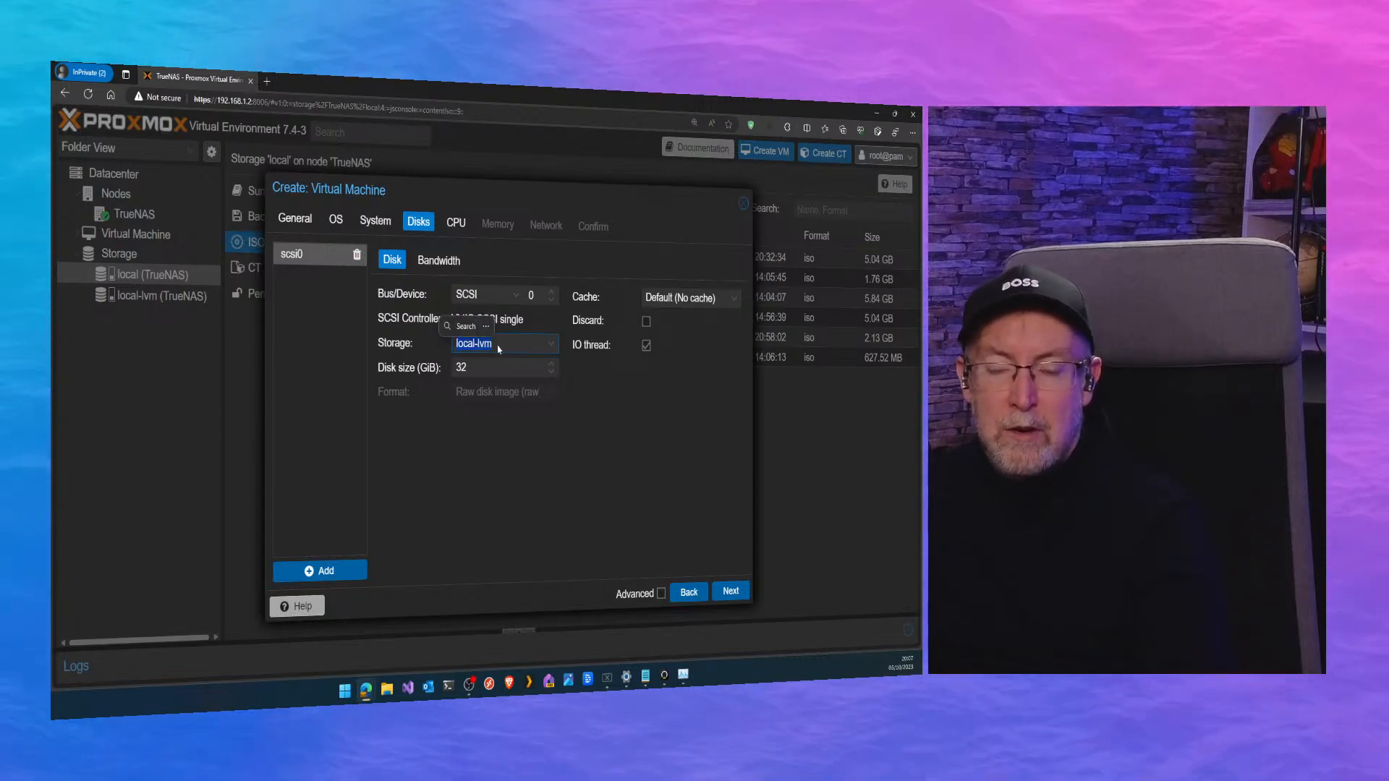
Go back from the disk settings to the operating system settings and discard the new virtual machine.
{"action": "left_click", "coordinate": [506, 465]}
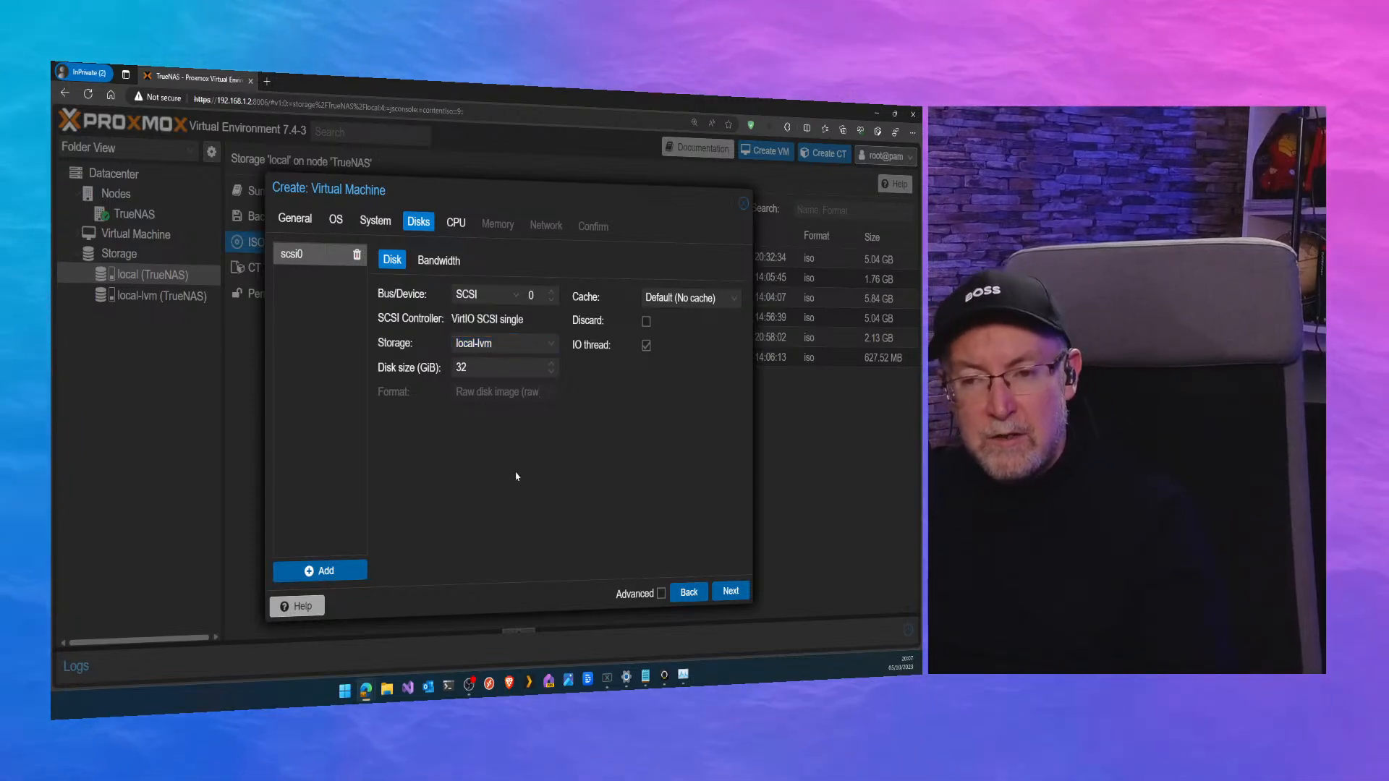
{"action": "left_click", "coordinate": [685, 593]}
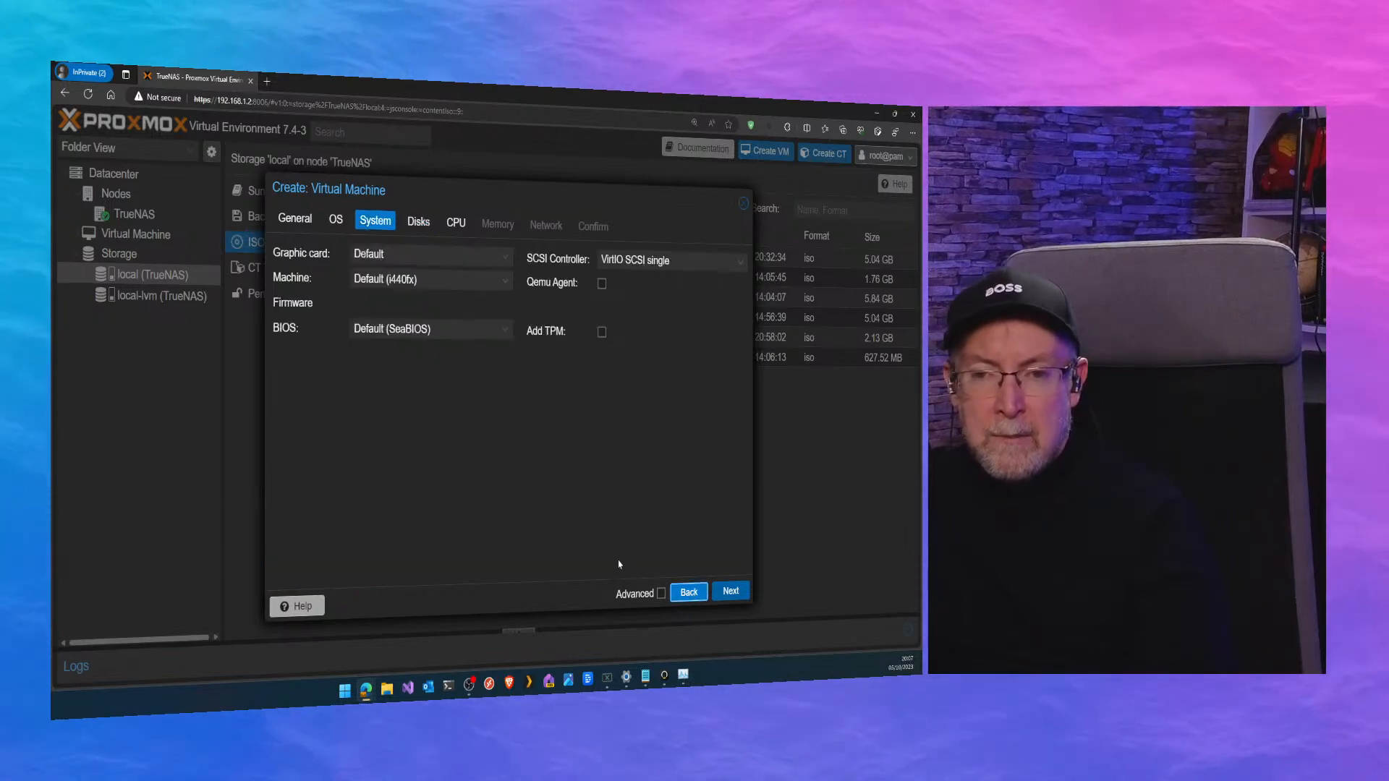
{"action": "left_click", "coordinate": [690, 595]}
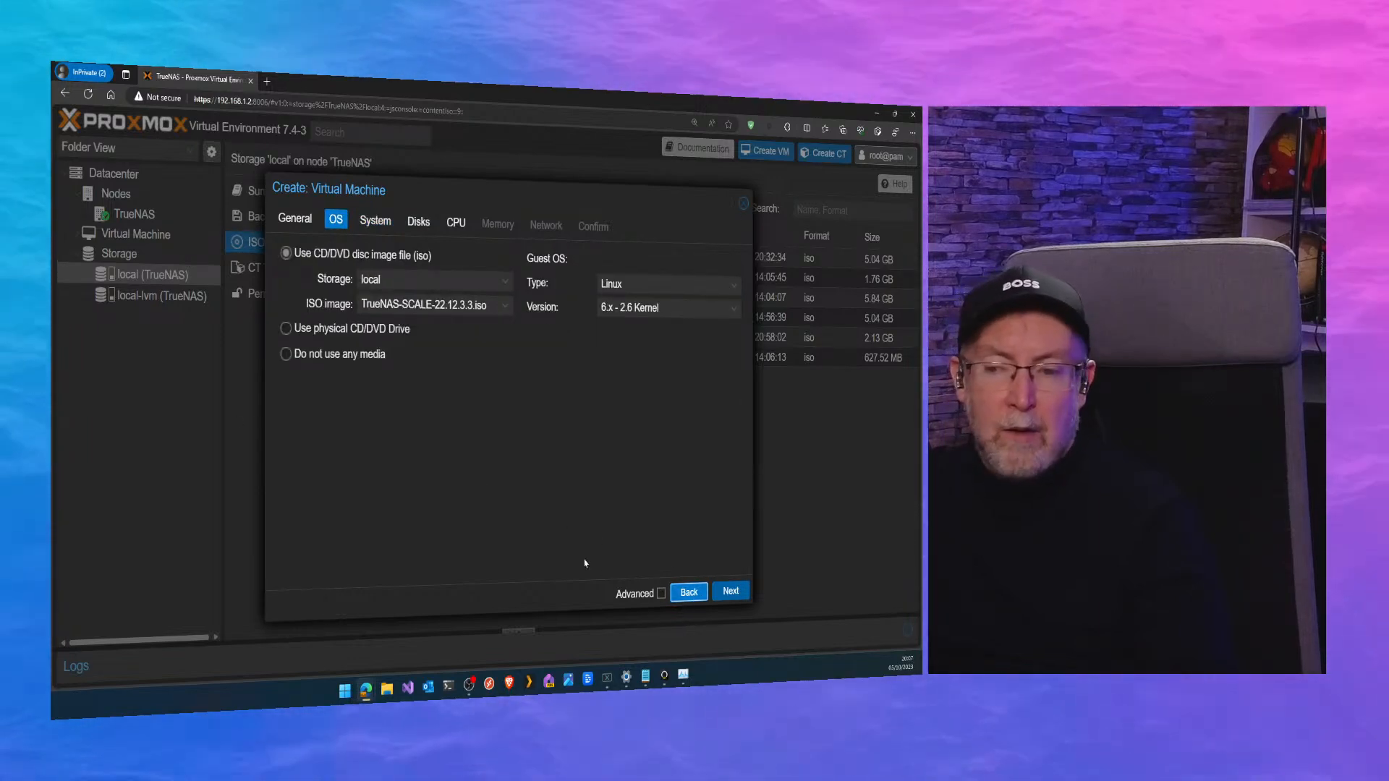
{"action": "left_click", "coordinate": [742, 206]}
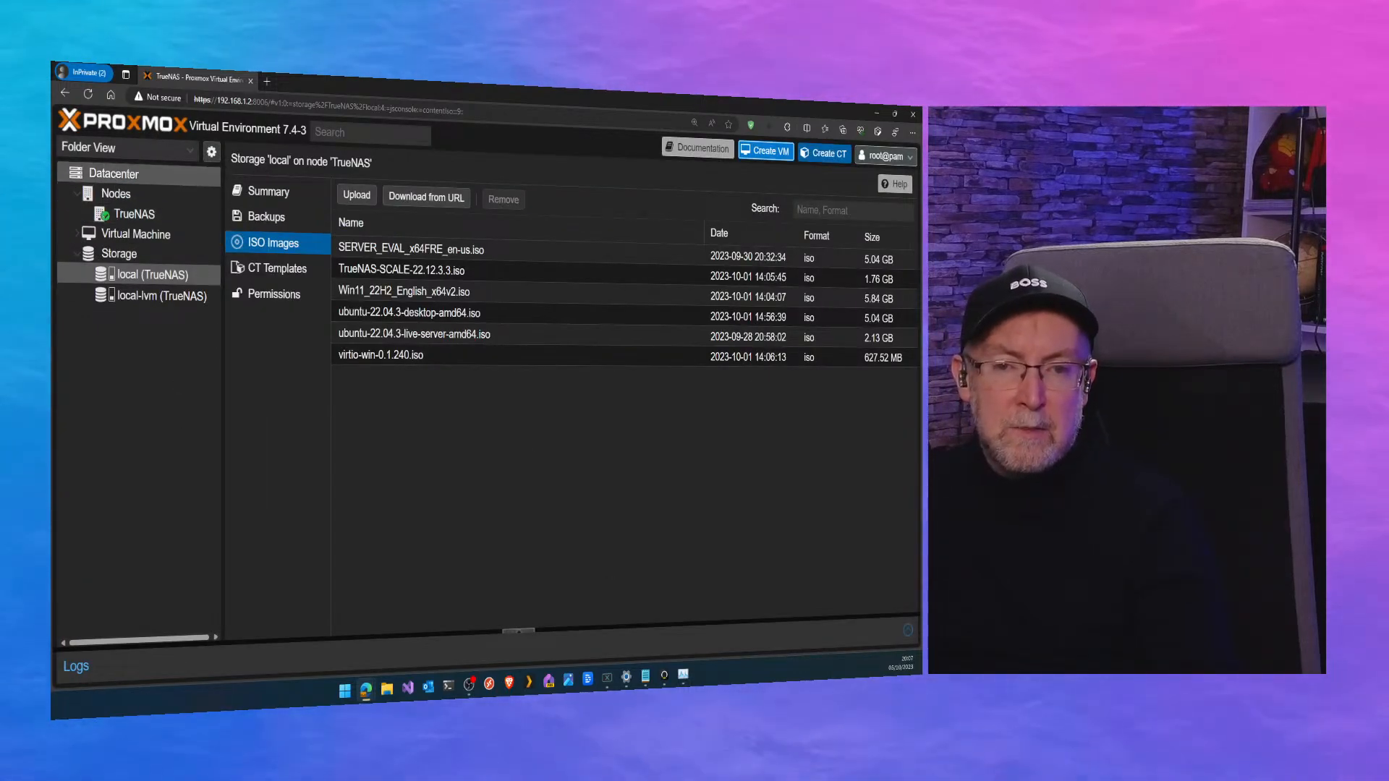
Switch the resource tree to Pool View and view the Datacenter's list of virtual machines.
{"action": "left_click", "coordinate": [123, 147]}
{"action": "left_click", "coordinate": [94, 211]}
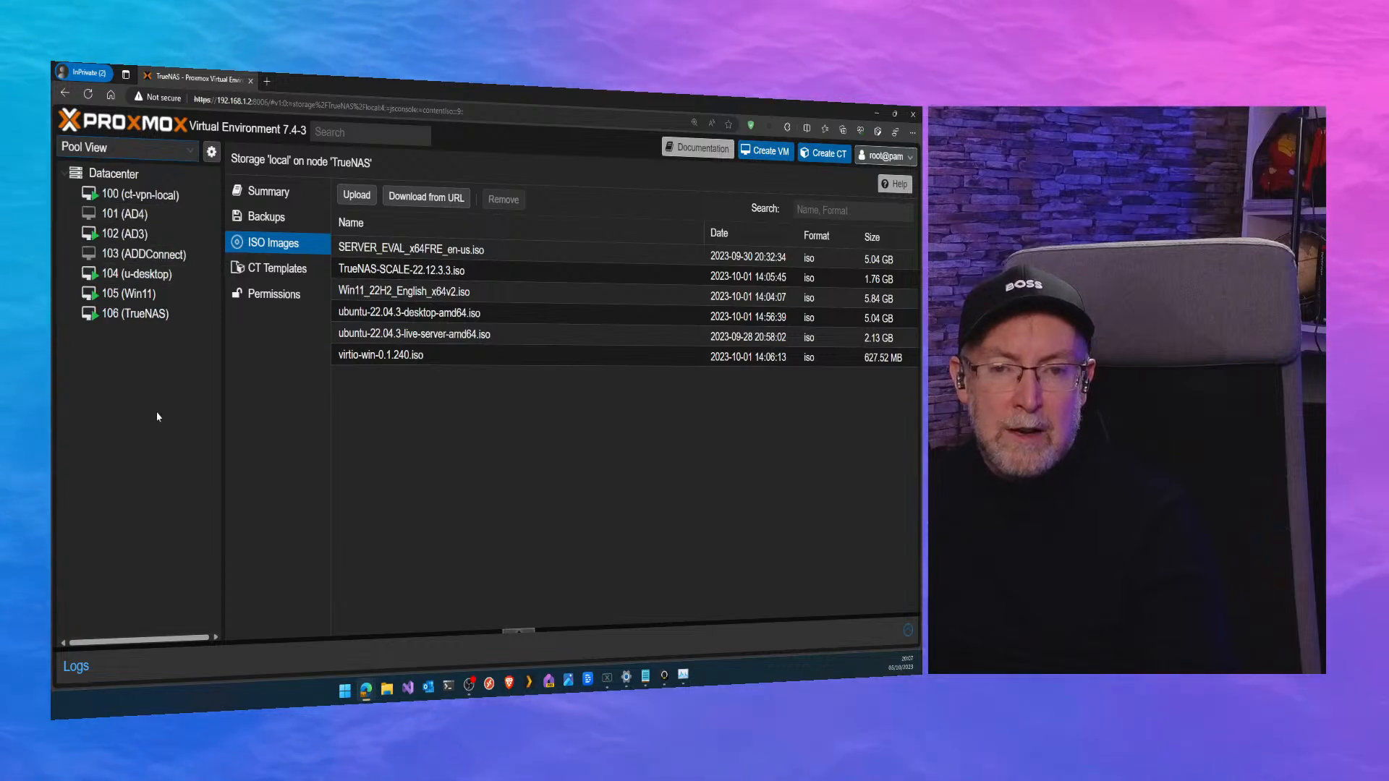
{"action": "left_click", "coordinate": [112, 174]}
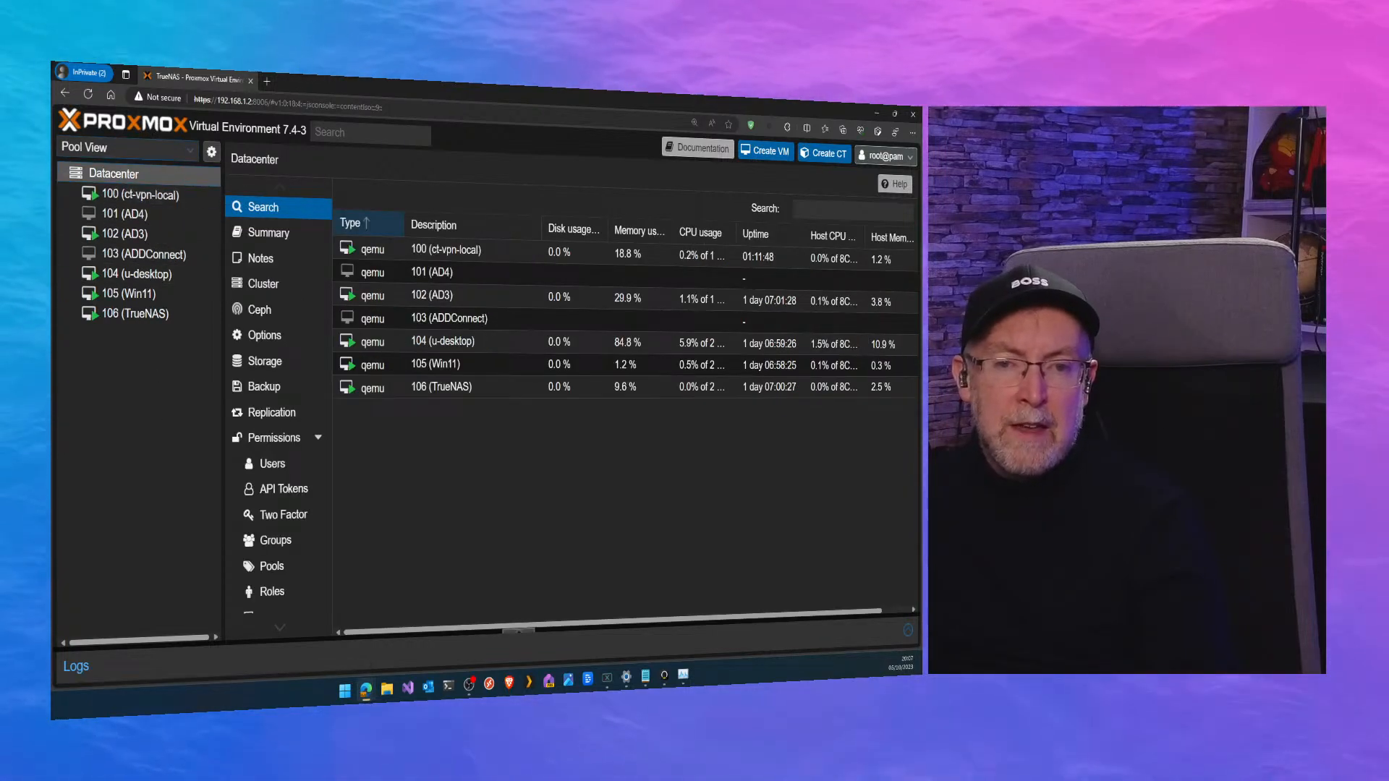
Switch the resource tree to Server View and expand the TrueNAS node to show its virtual machines and storage.
{"action": "left_click", "coordinate": [119, 147]}
{"action": "left_click", "coordinate": [94, 167]}
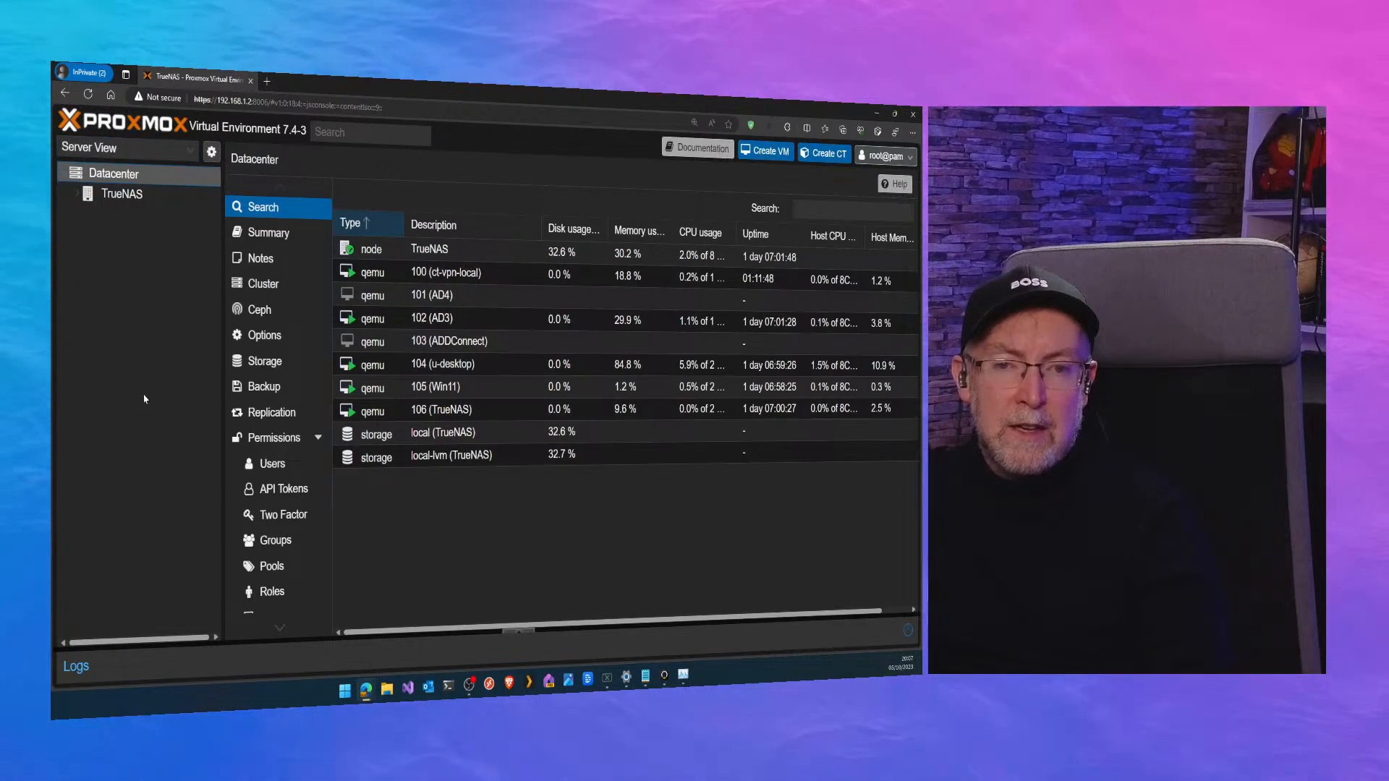
{"action": "double_click", "coordinate": [124, 194]}
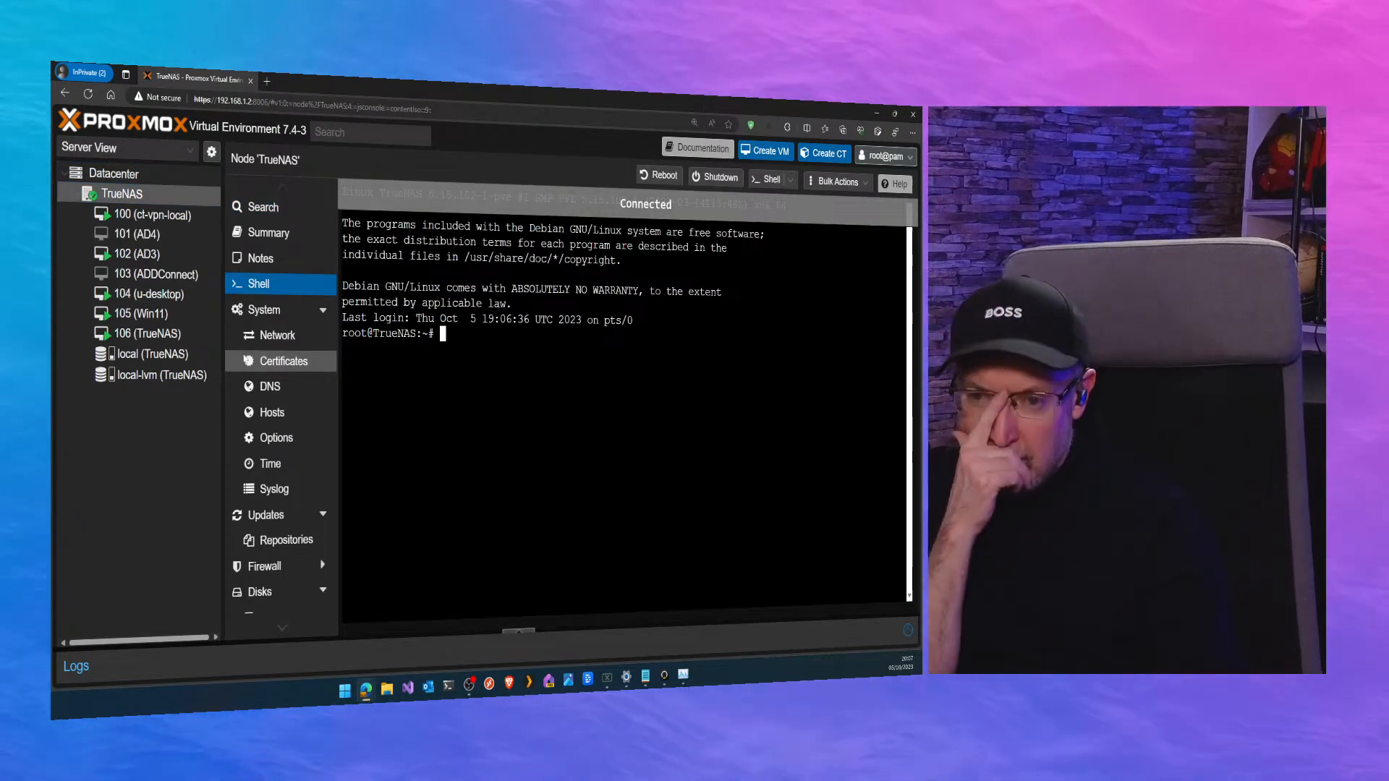
{"action": "left_click", "coordinate": [145, 442]}
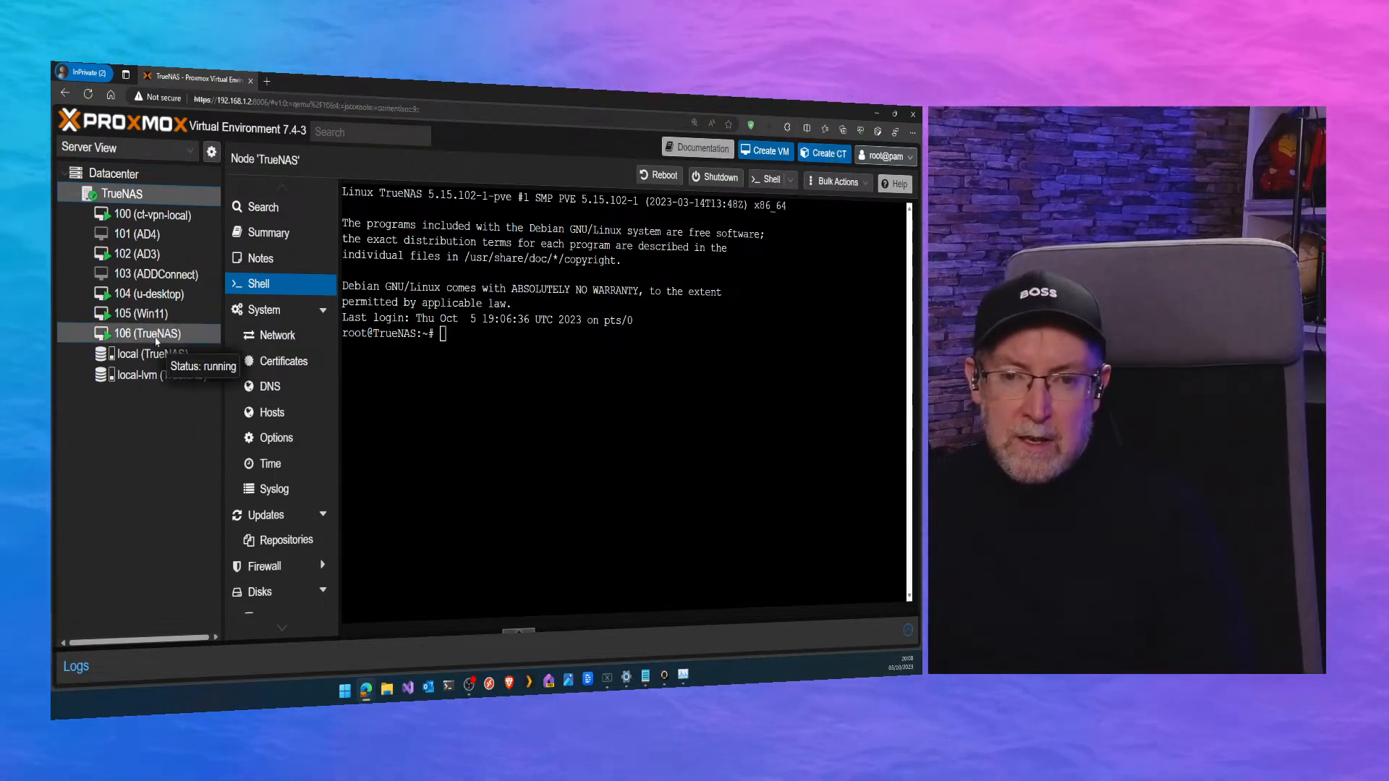
Open the console of virtual machine 106 (TrueNAS) and display it in full screen.
{"action": "double_click", "coordinate": [153, 332]}
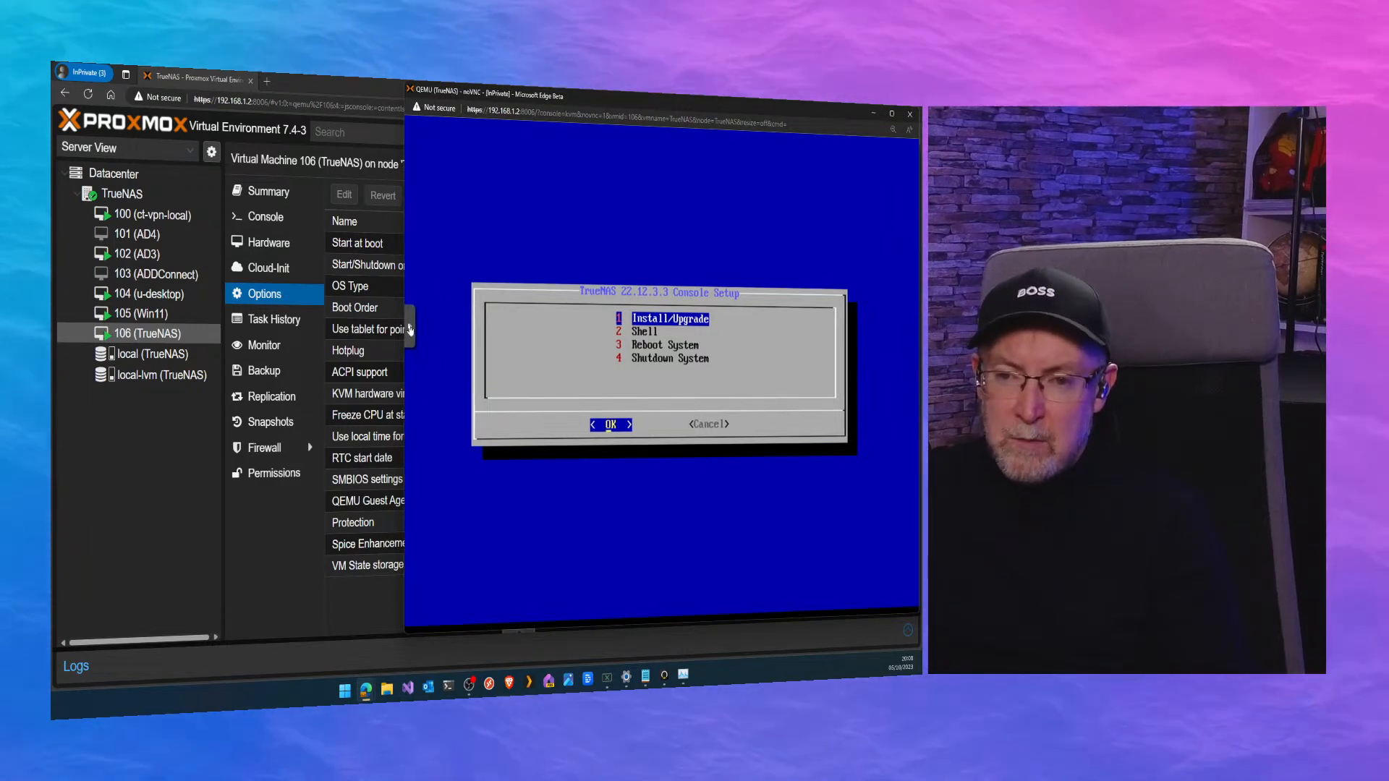
{"action": "left_click", "coordinate": [410, 329]}
{"action": "left_click", "coordinate": [423, 376]}
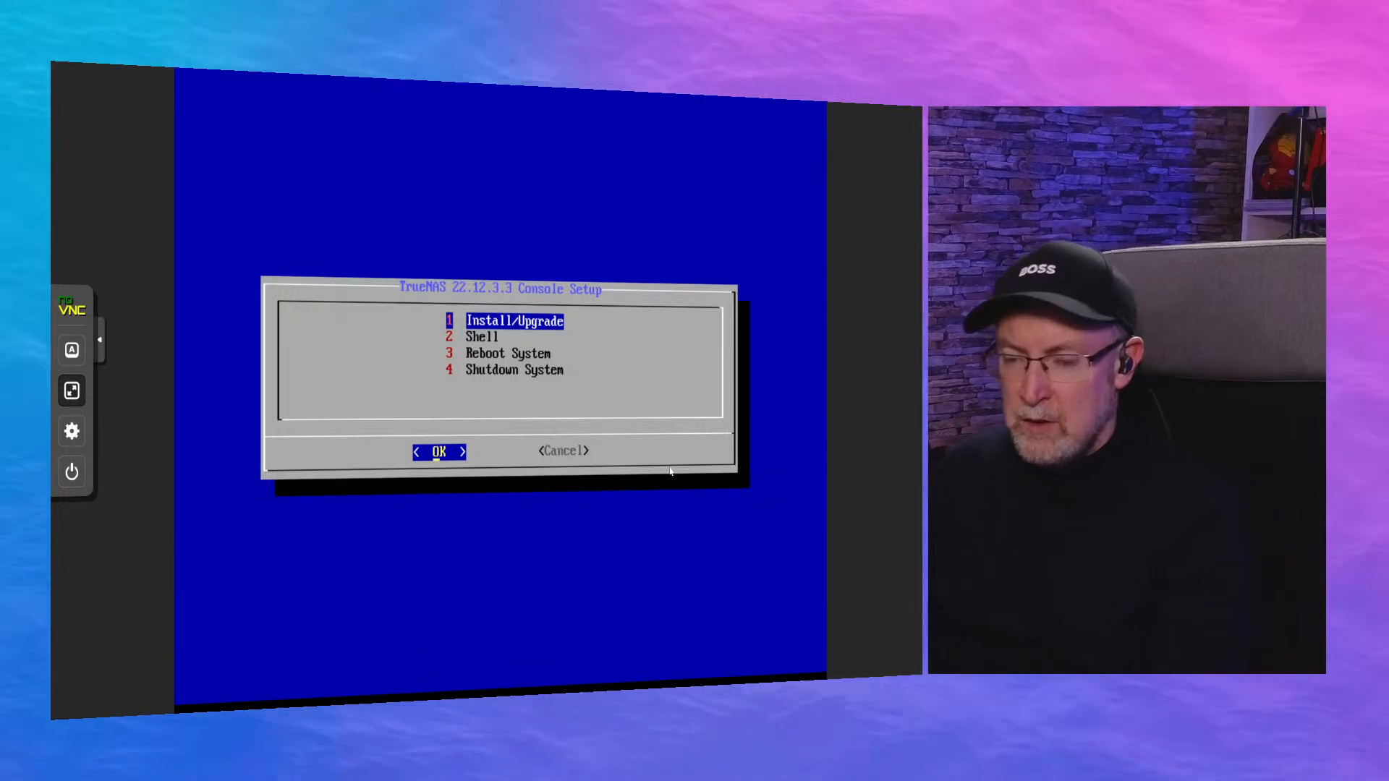
{"action": "key", "text": "Escape"}
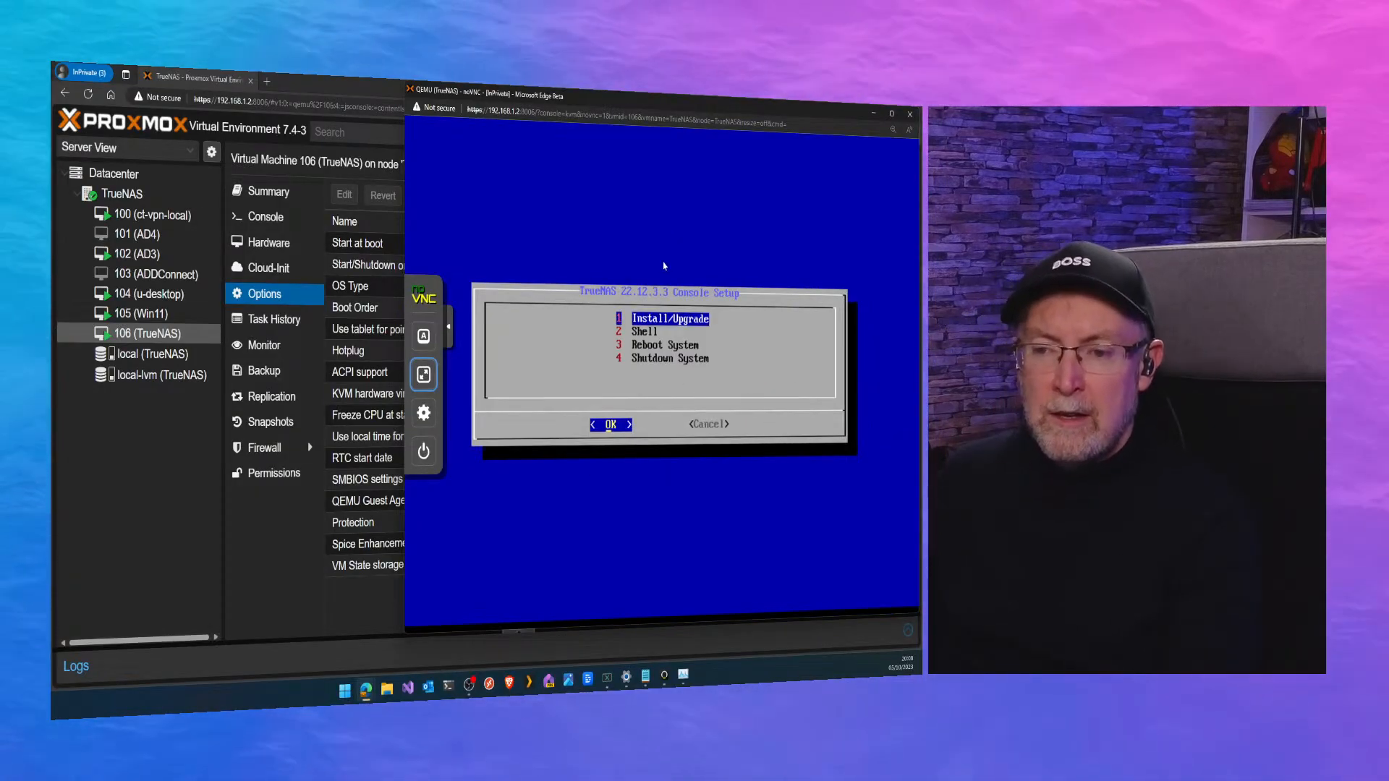
{"action": "left_click", "coordinate": [435, 364]}
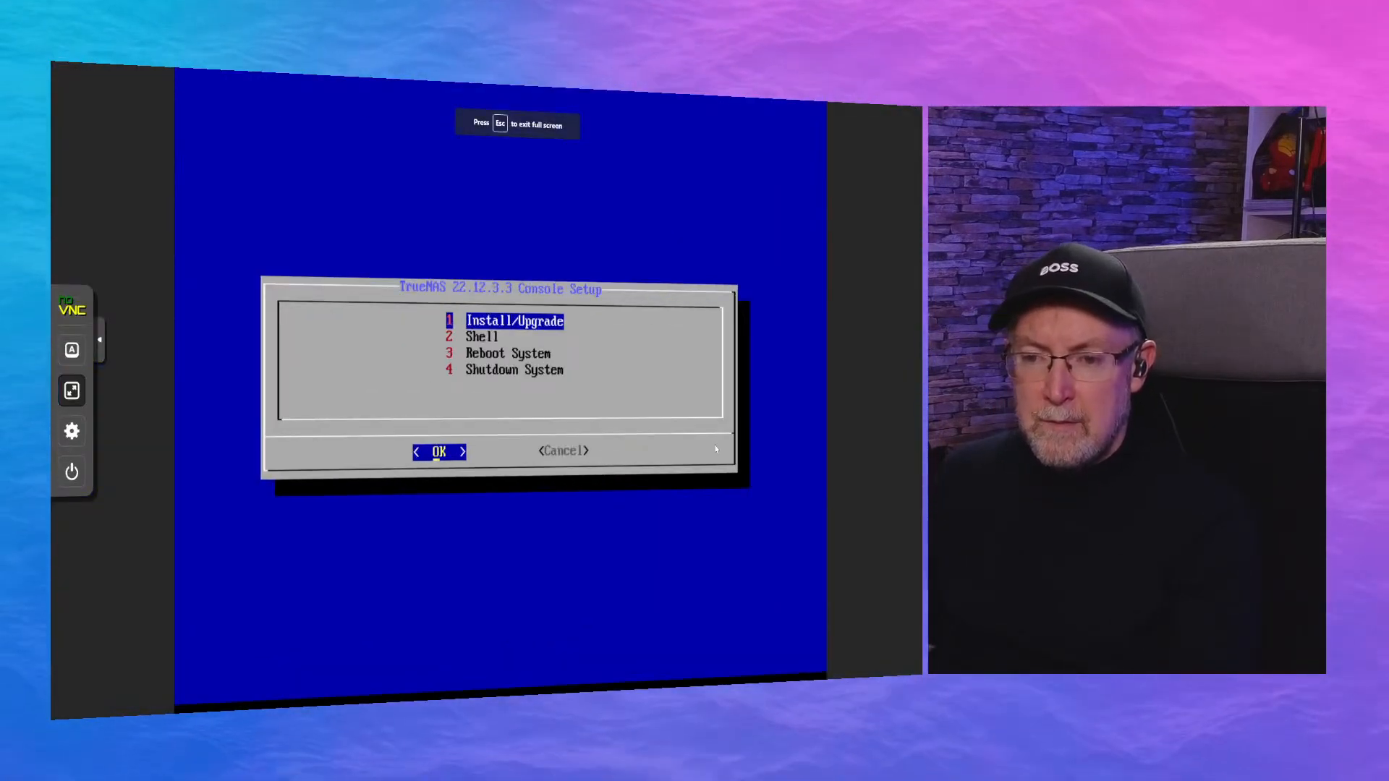
Start the TrueNAS Install/Upgrade option and select the sda QEMU hard disk as the destination media.
{"action": "key", "text": "Return"}
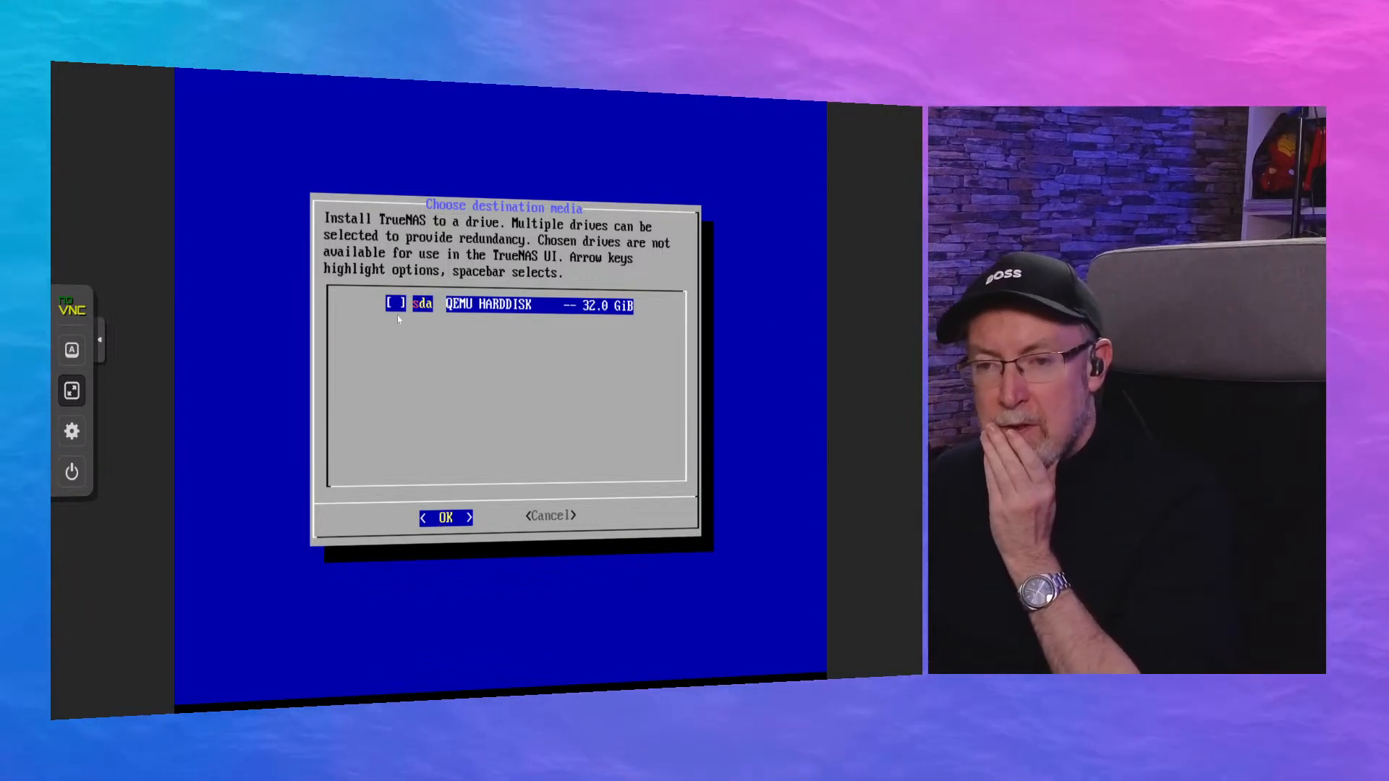
{"action": "key", "text": "Tab"}
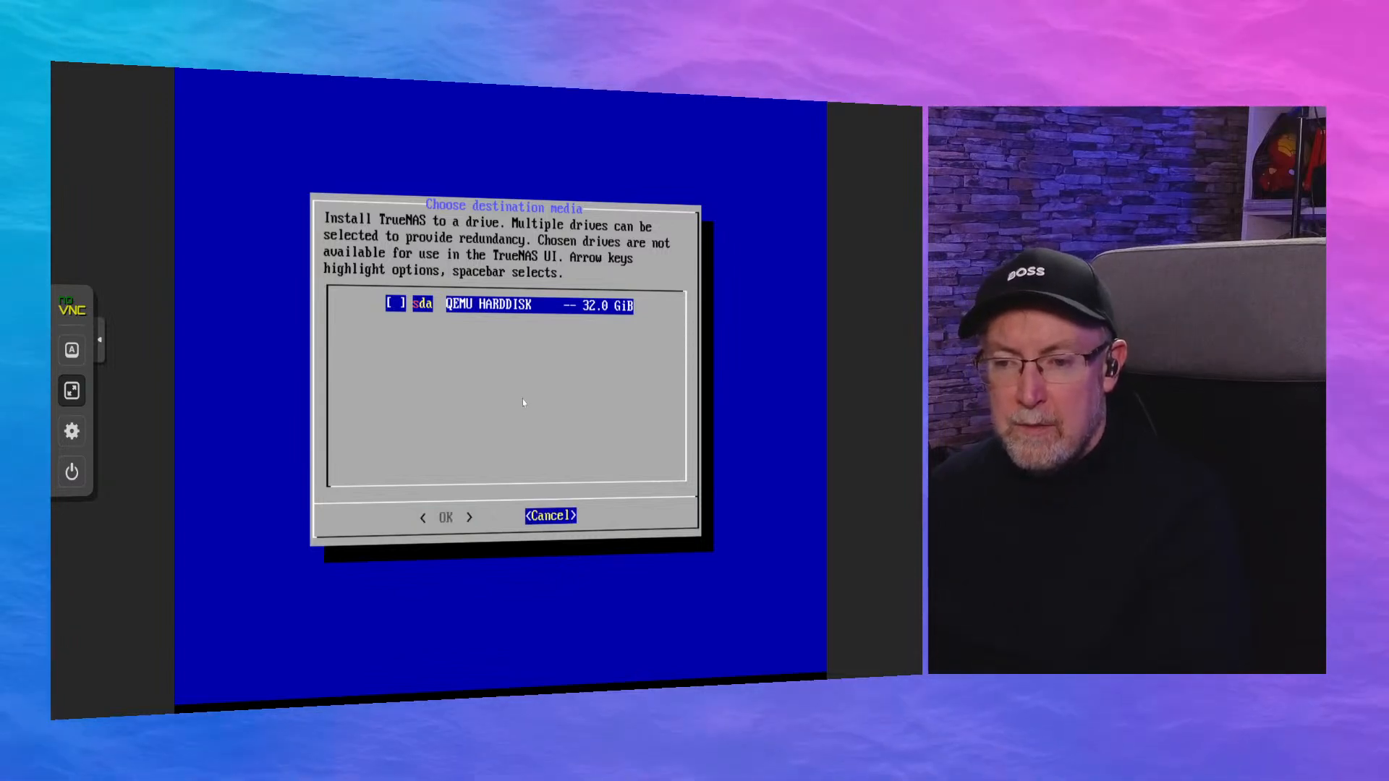
{"action": "key", "text": "Tab"}
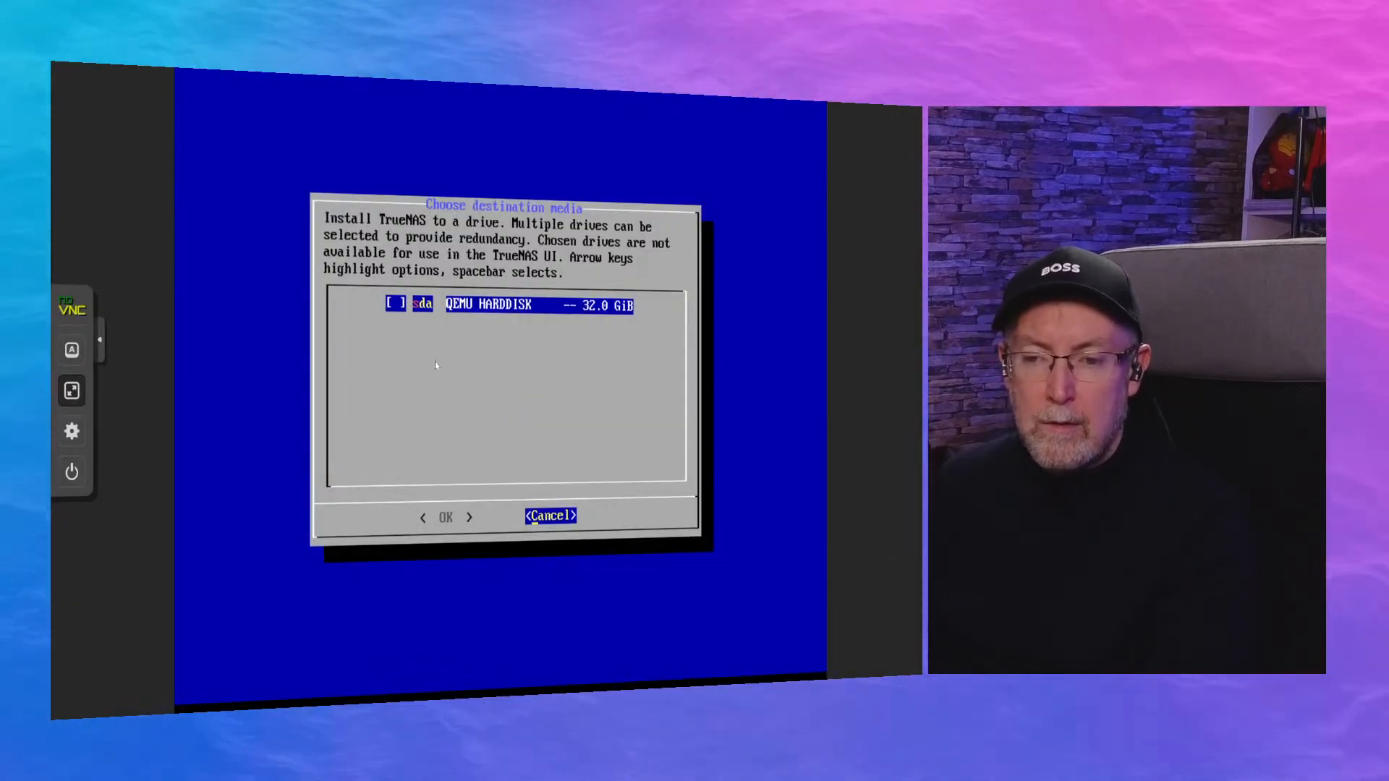
{"action": "key", "text": "Left"}
{"action": "key", "text": "space"}
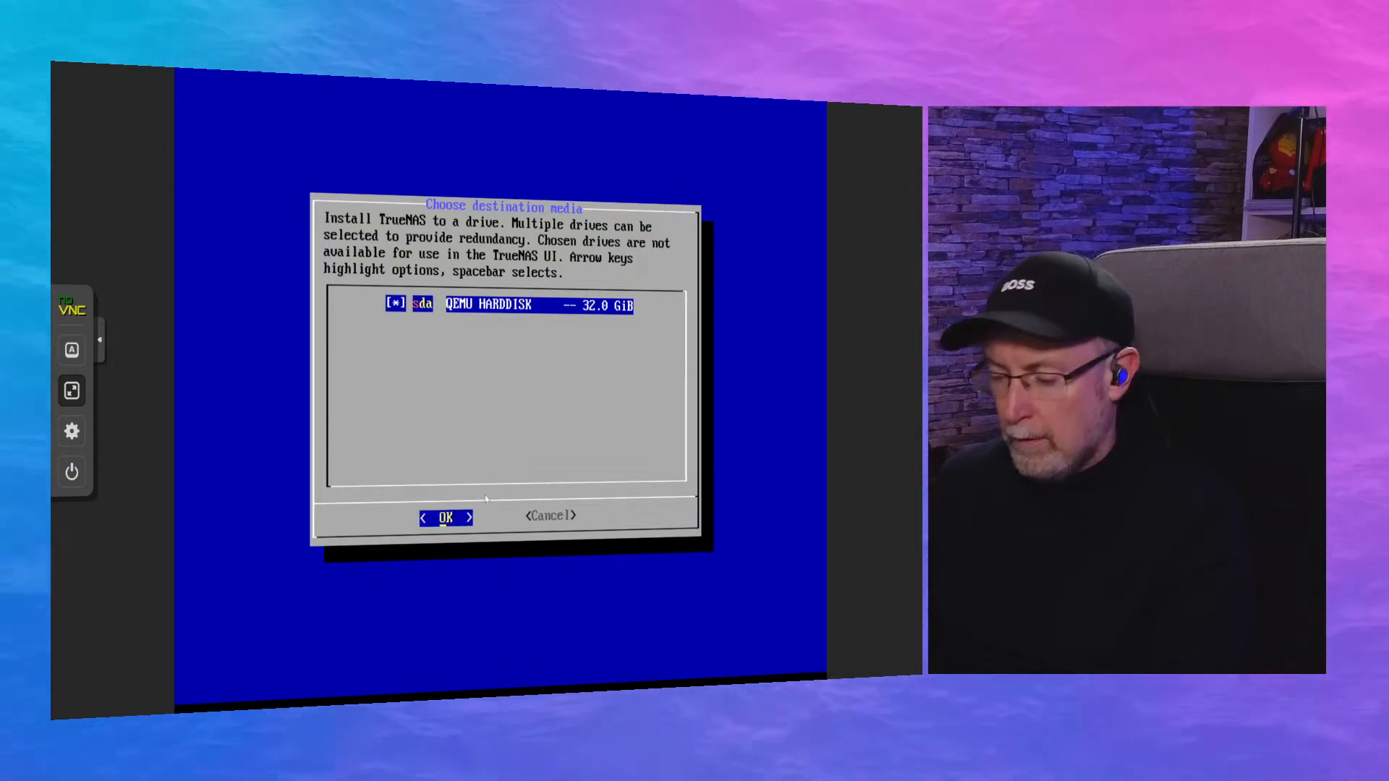
Proceed with the installation, using the administrative user (admin) for Web UI authentication and declining EFI boot.
{"action": "key", "text": "Return"}
{"action": "key", "text": "Return"}
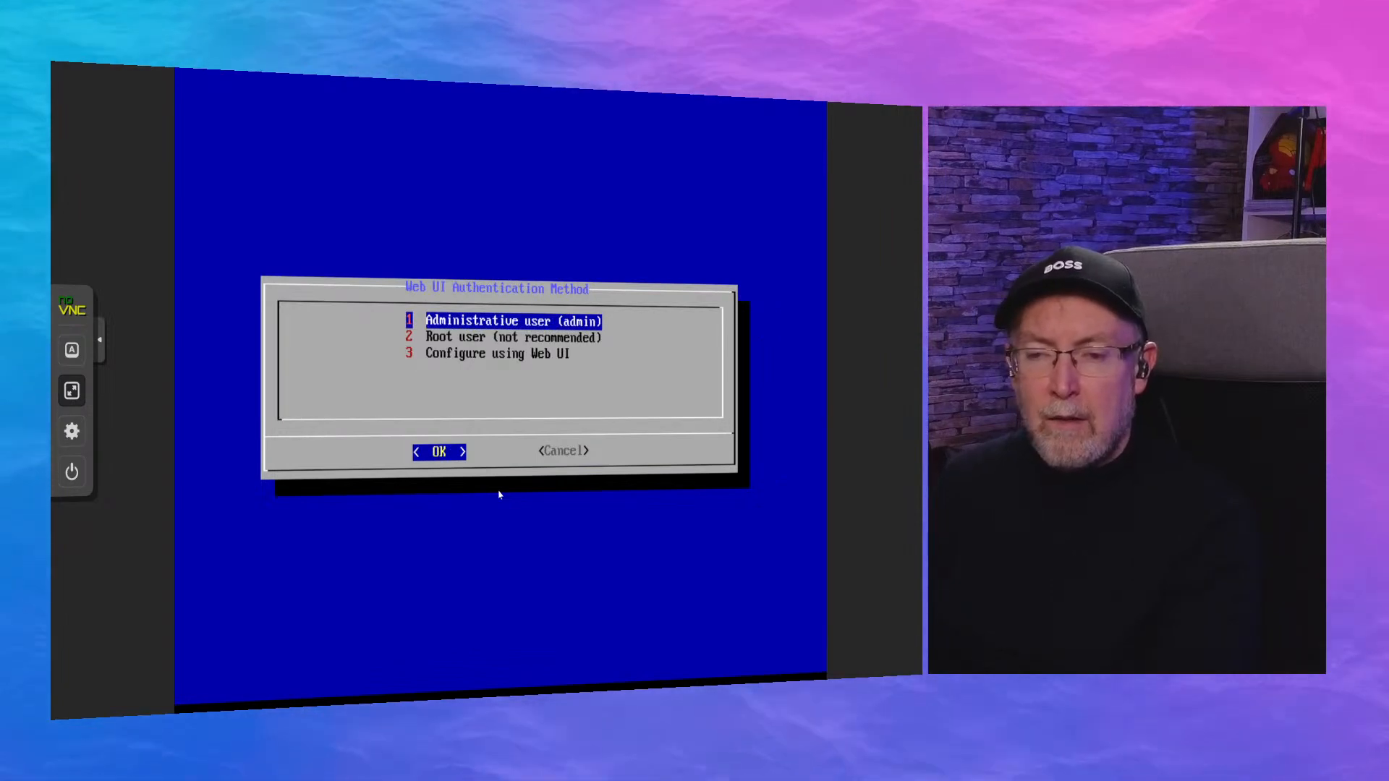
{"action": "key", "text": "Return"}
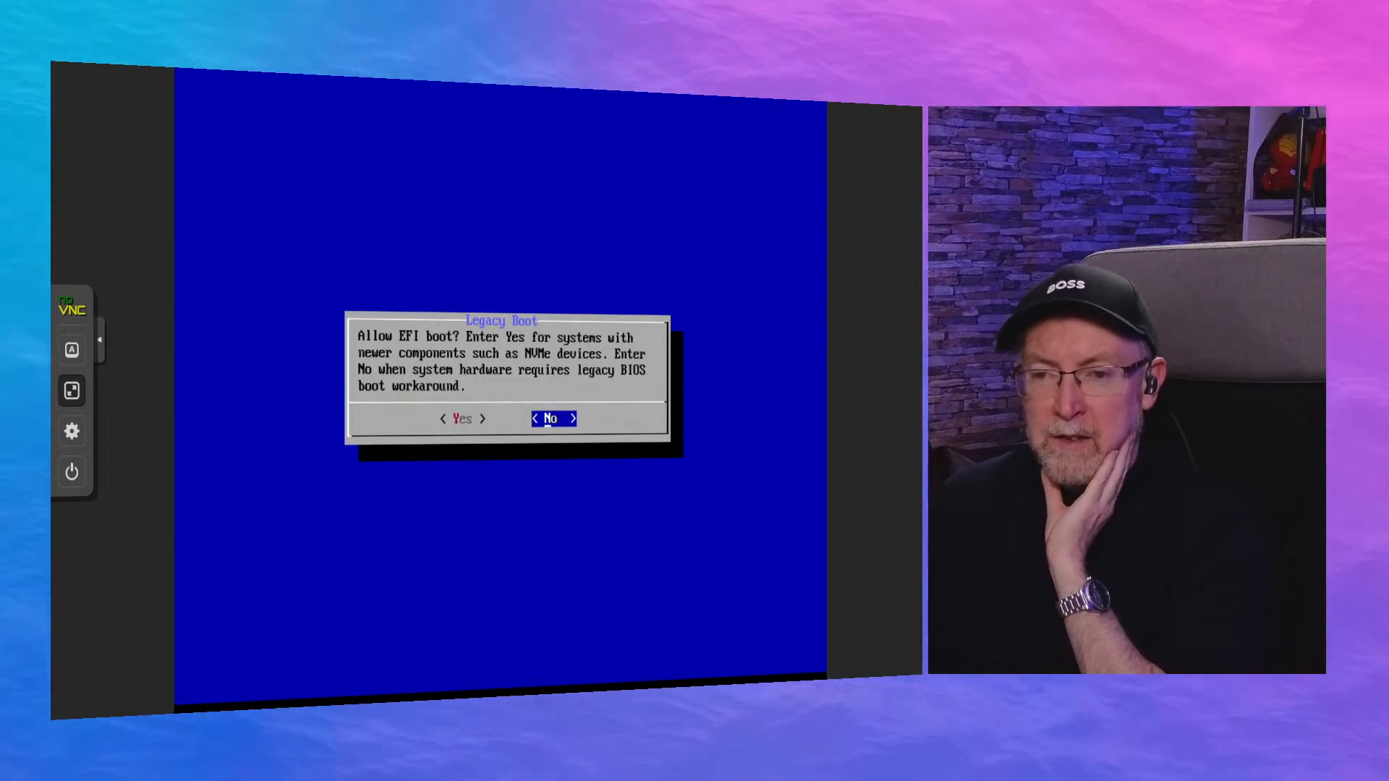
{"action": "key", "text": "Return"}
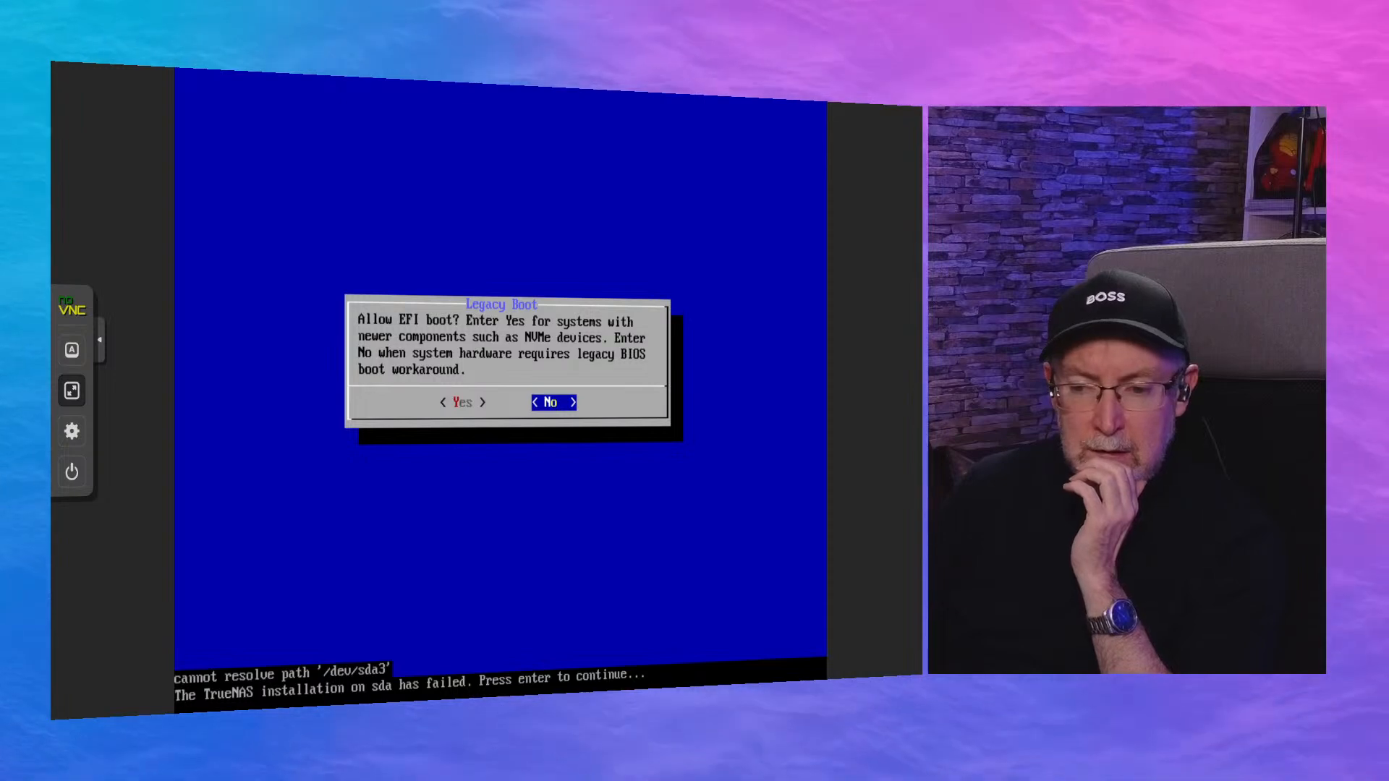
Return to the TrueNAS console setup menu and reboot the system.
{"action": "key", "text": "Return"}
{"action": "key", "text": "Down"}
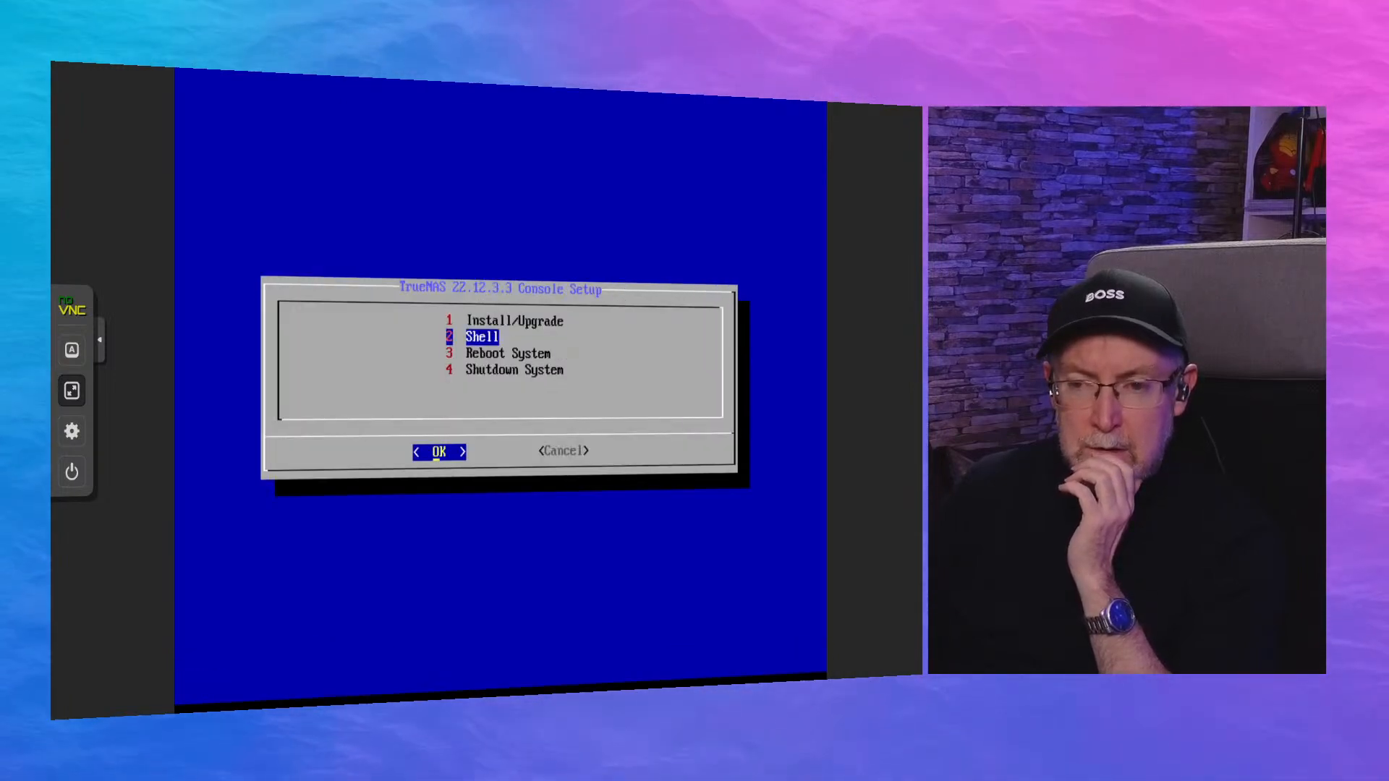
{"action": "key", "text": "Return"}
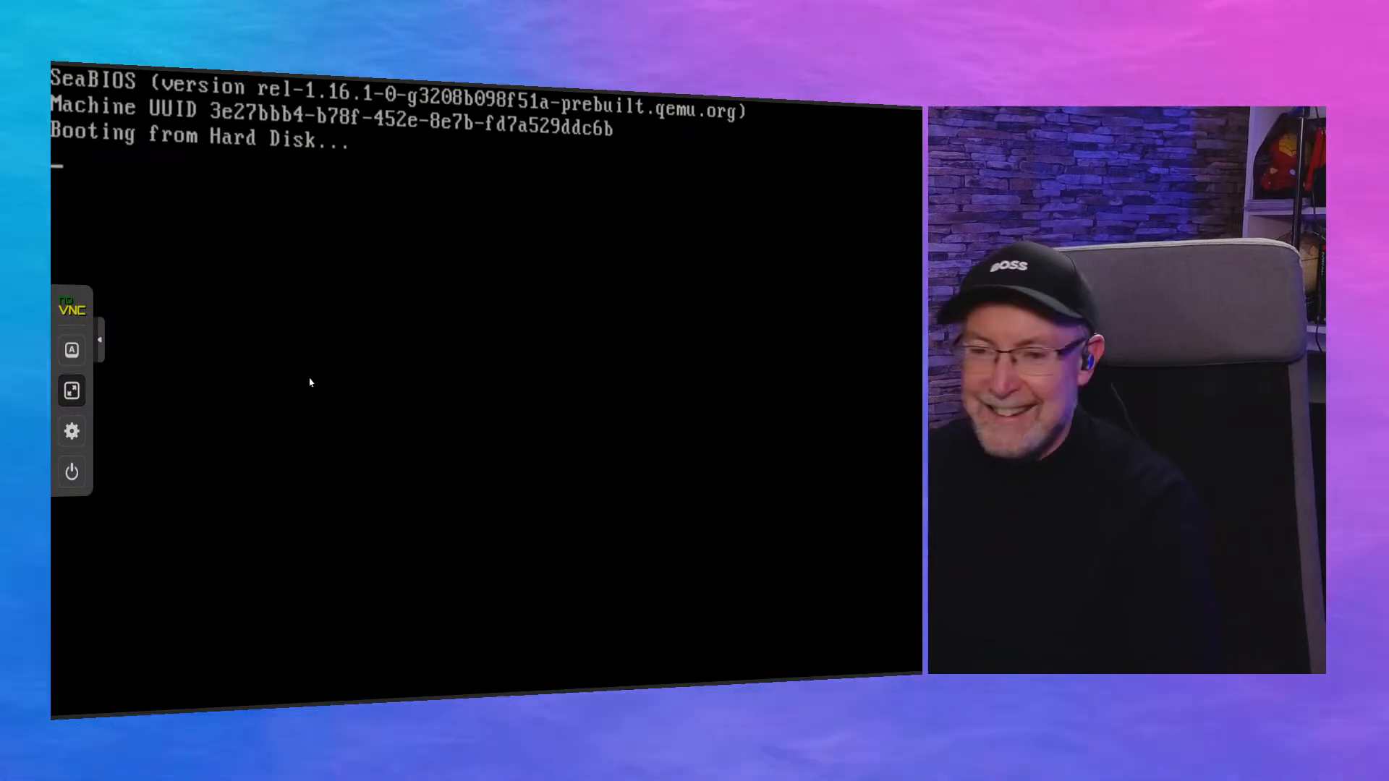
Leave full screen and try to hard stop the TrueNAS virtual machine from its console window.
{"action": "left_click", "coordinate": [73, 391]}
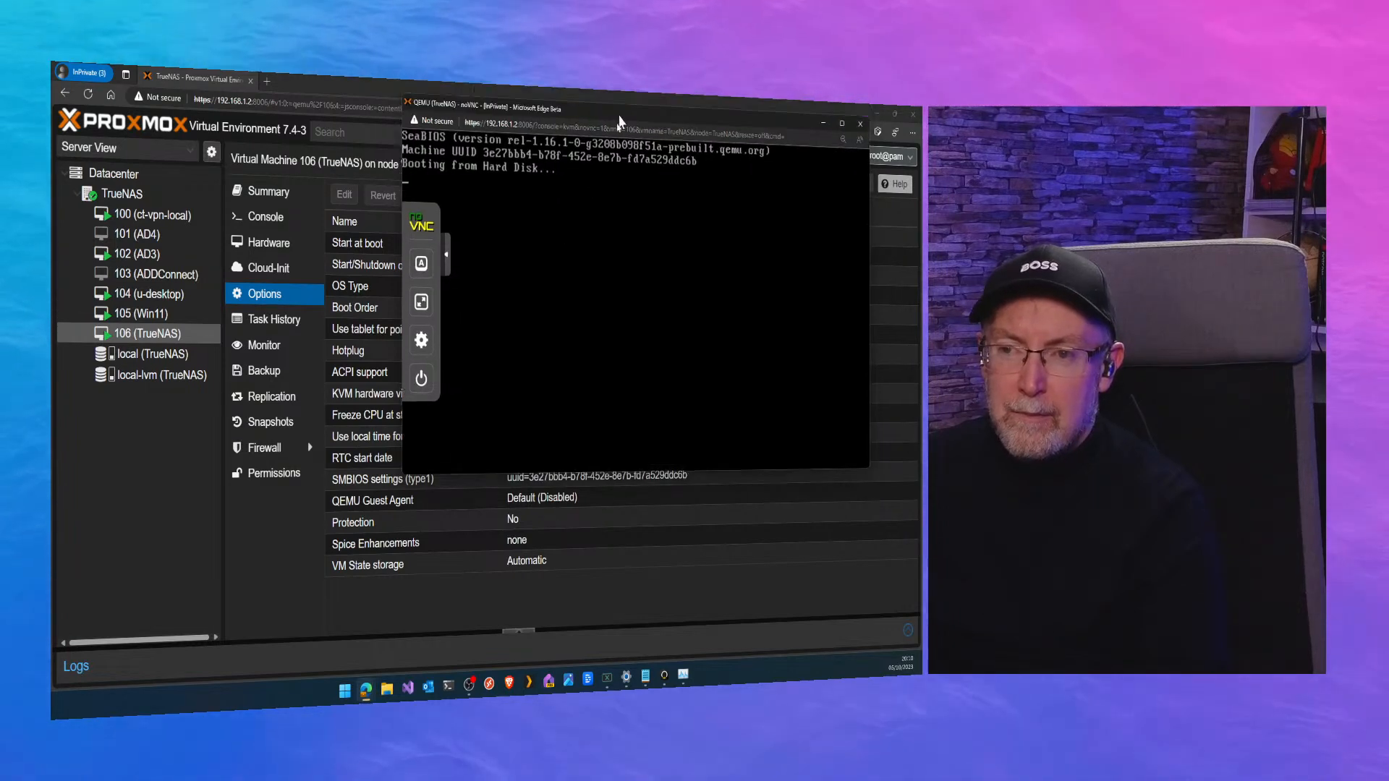
{"action": "left_click_drag", "start_coordinate": [597, 99], "coordinate": [593, 187]}
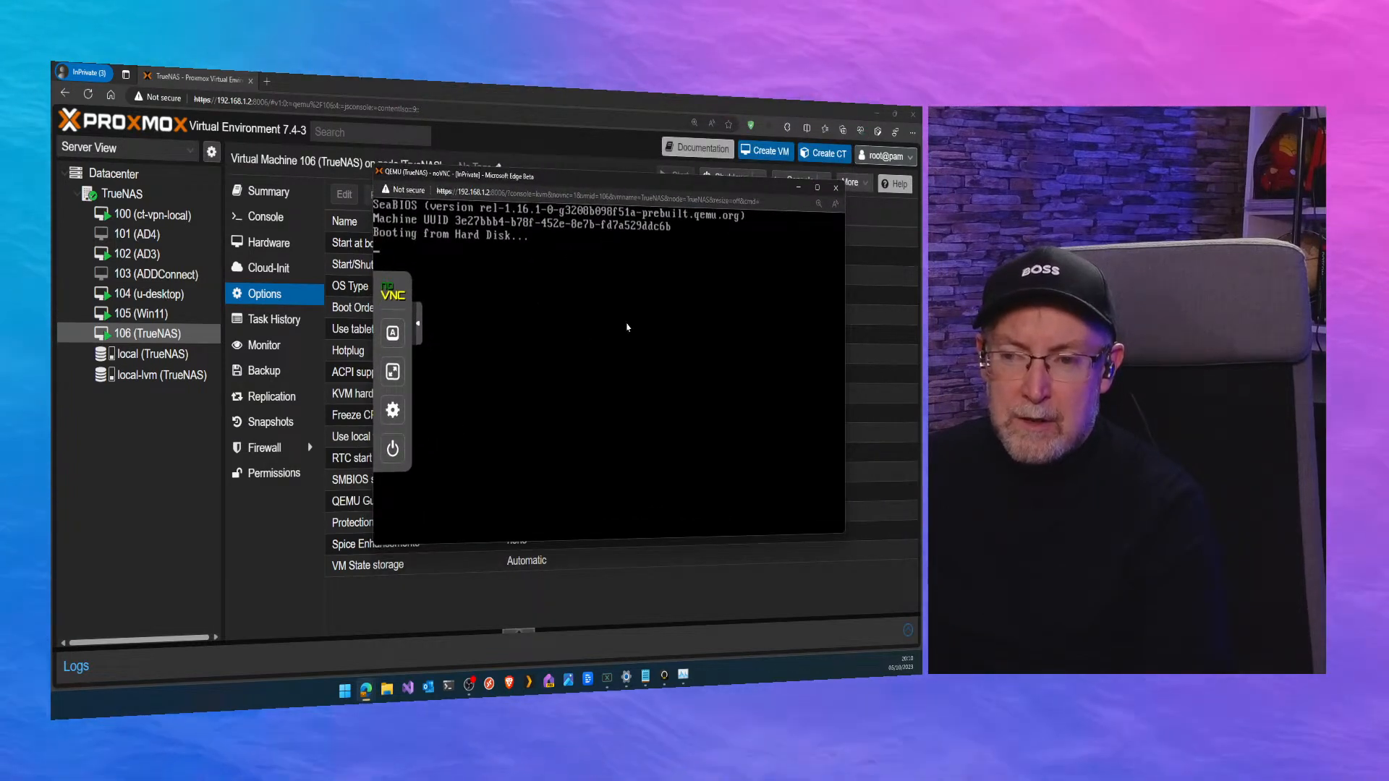
{"action": "left_click", "coordinate": [393, 448]}
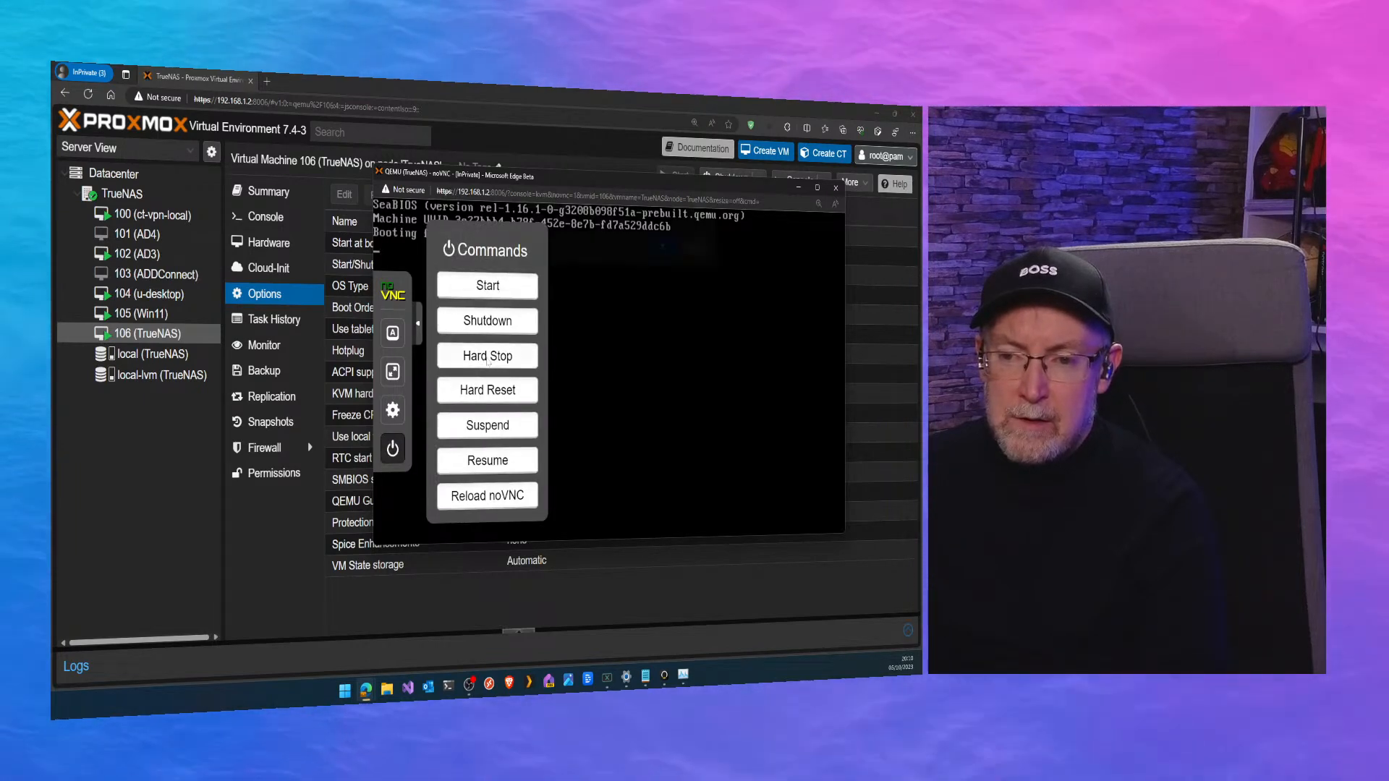
{"action": "left_click", "coordinate": [502, 356]}
{"action": "left_click", "coordinate": [663, 257]}
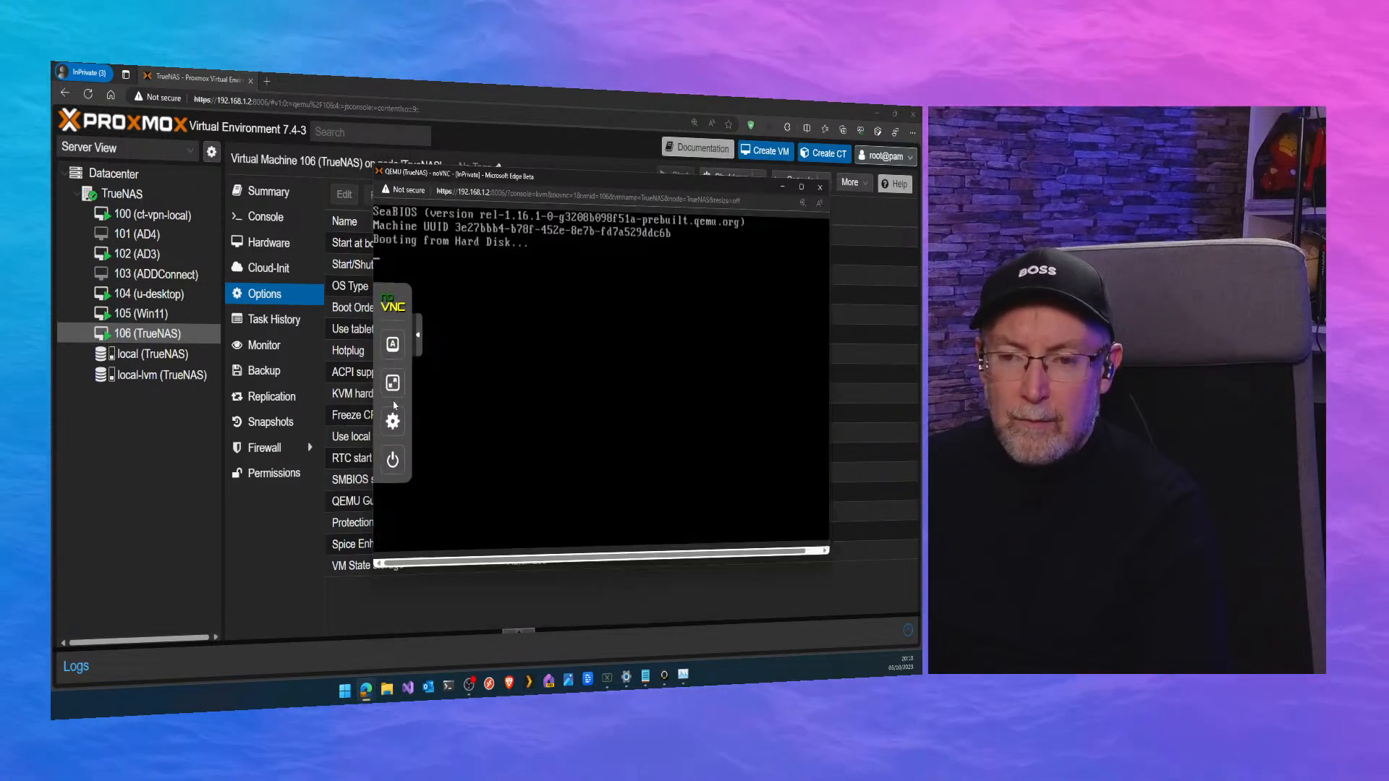
Inspect the console's settings and extra keys in full screen, and return to the windowed console.
{"action": "left_click", "coordinate": [393, 405]}
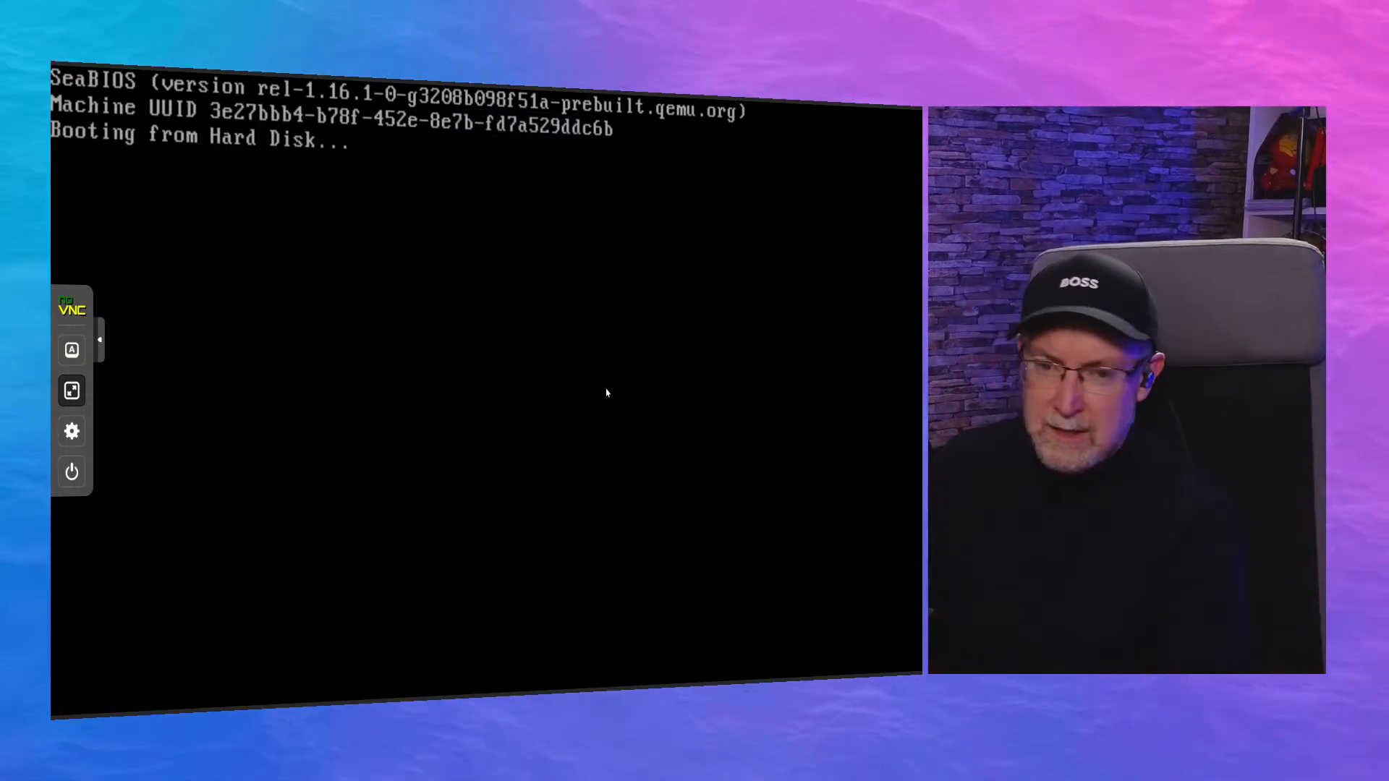
{"action": "left_click", "coordinate": [72, 432]}
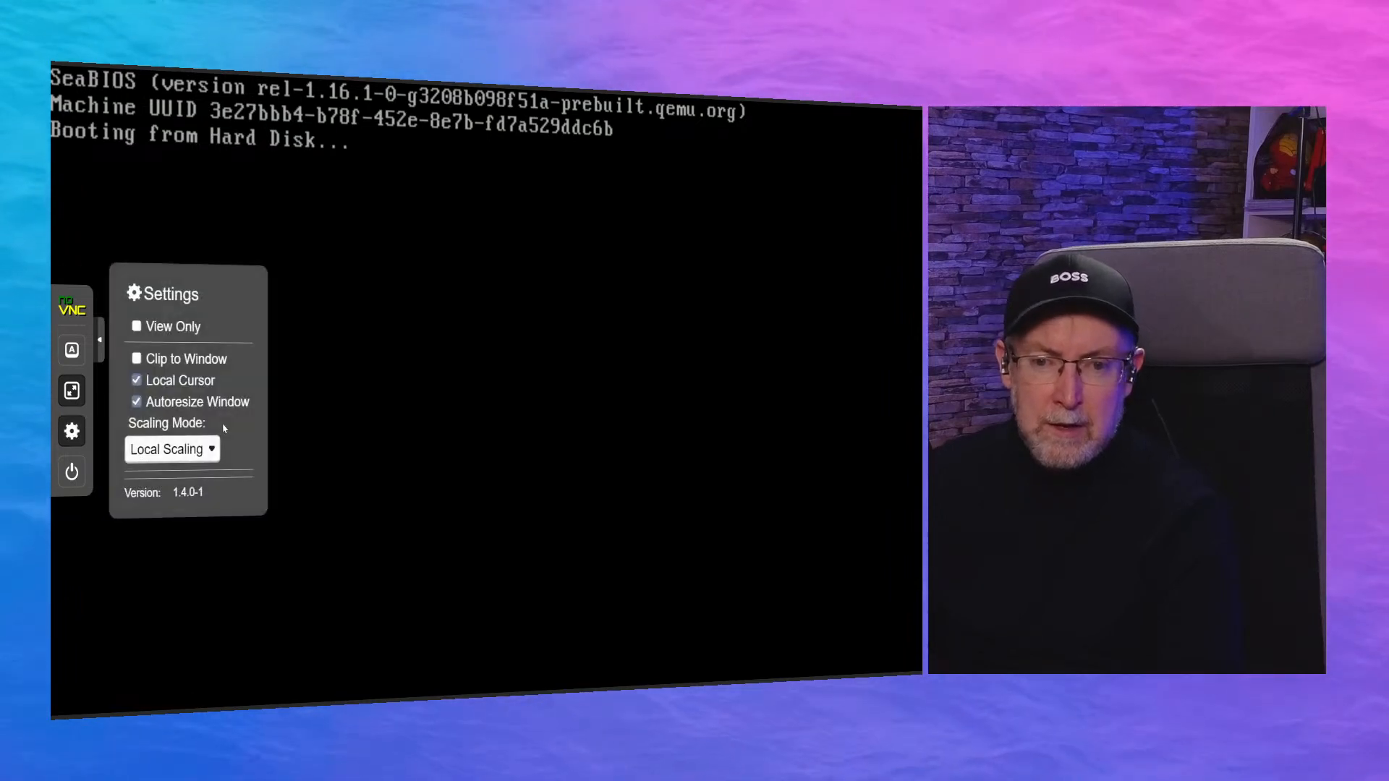
{"action": "left_click", "coordinate": [73, 350]}
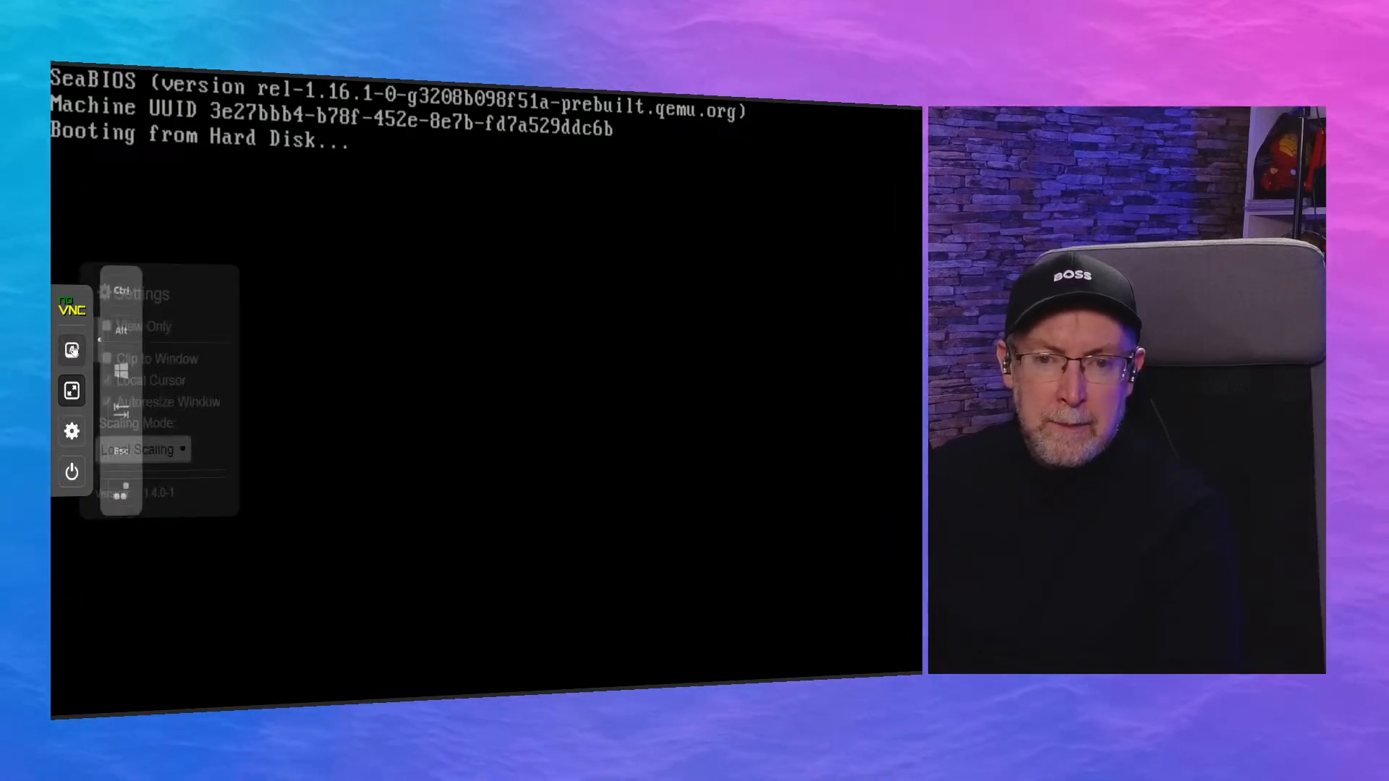
{"action": "key", "text": "Escape"}
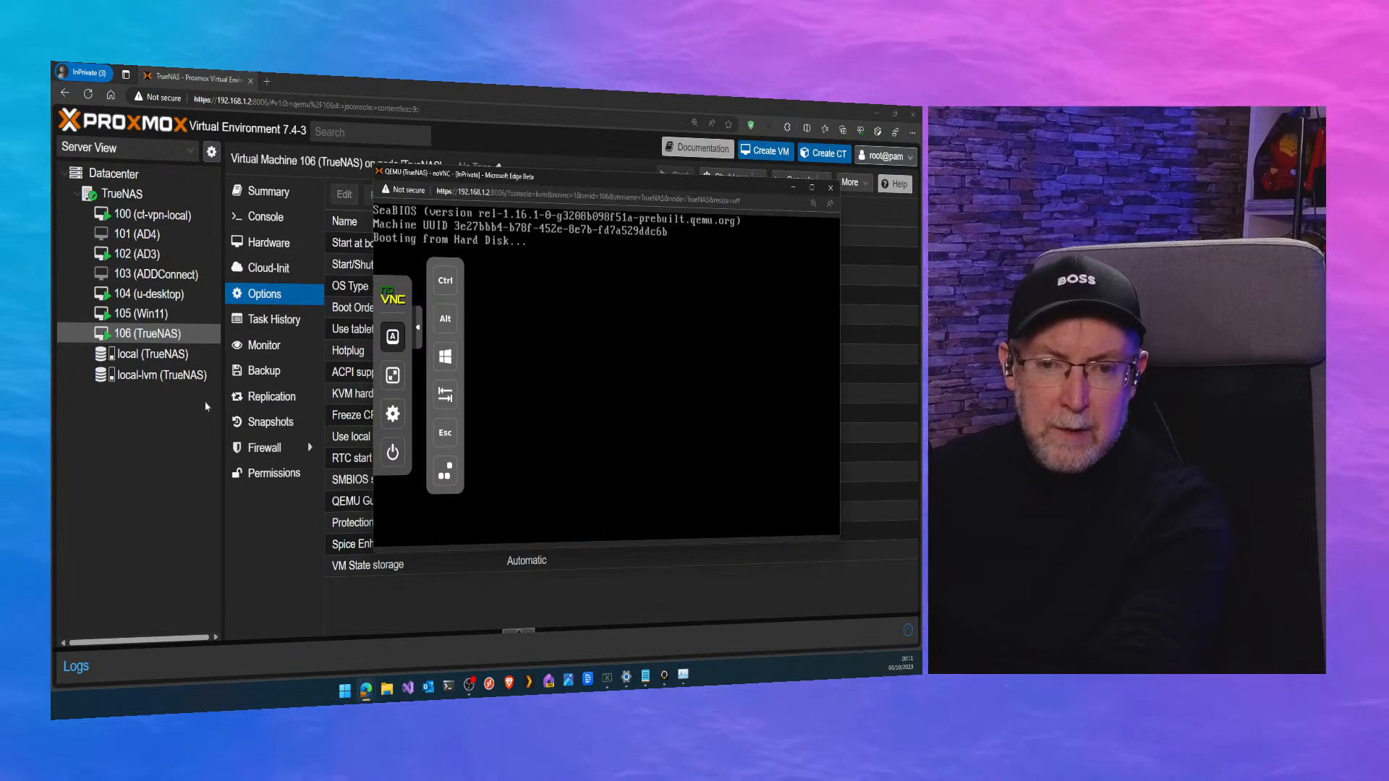
Hard stop the TrueNAS virtual machine from its console and confirm the stop.
{"action": "left_click", "coordinate": [392, 453]}
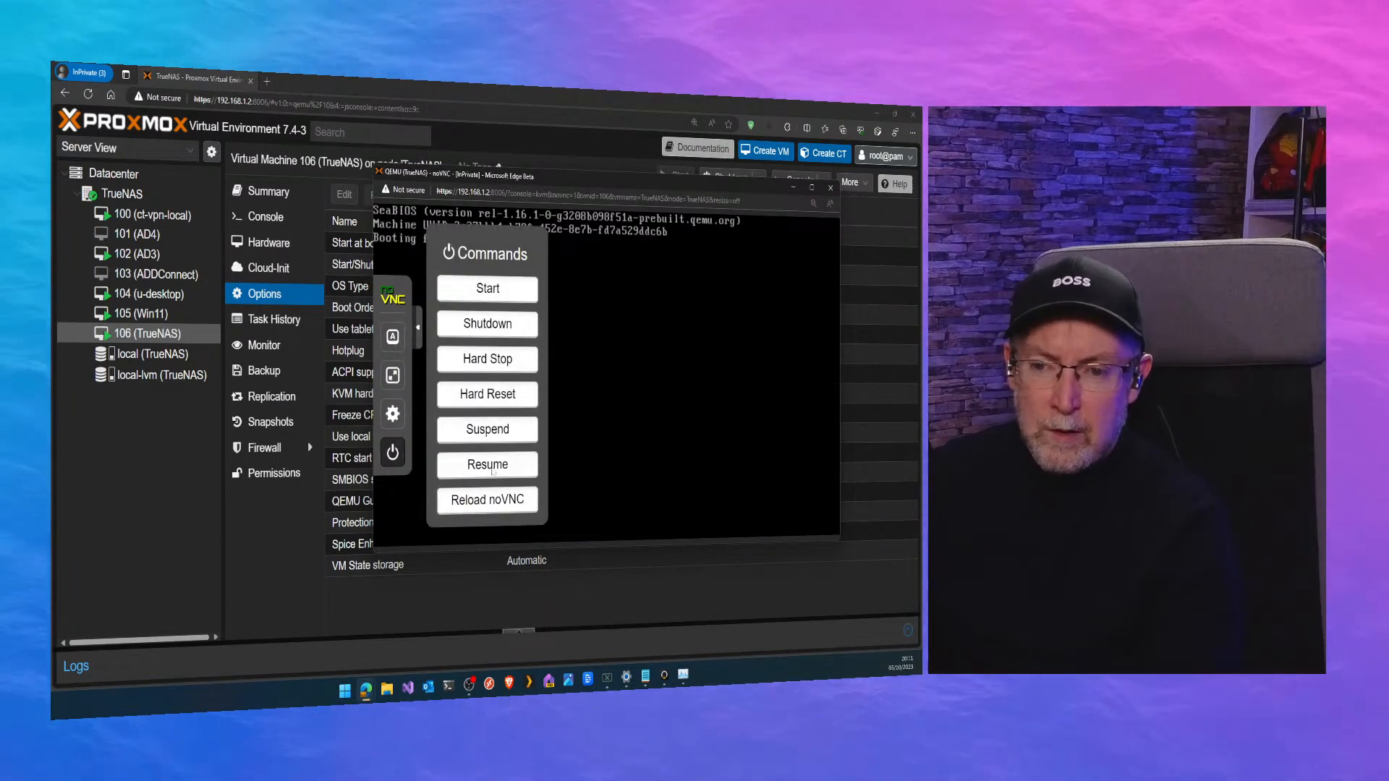
{"action": "left_click", "coordinate": [497, 366]}
{"action": "left_click", "coordinate": [658, 258]}
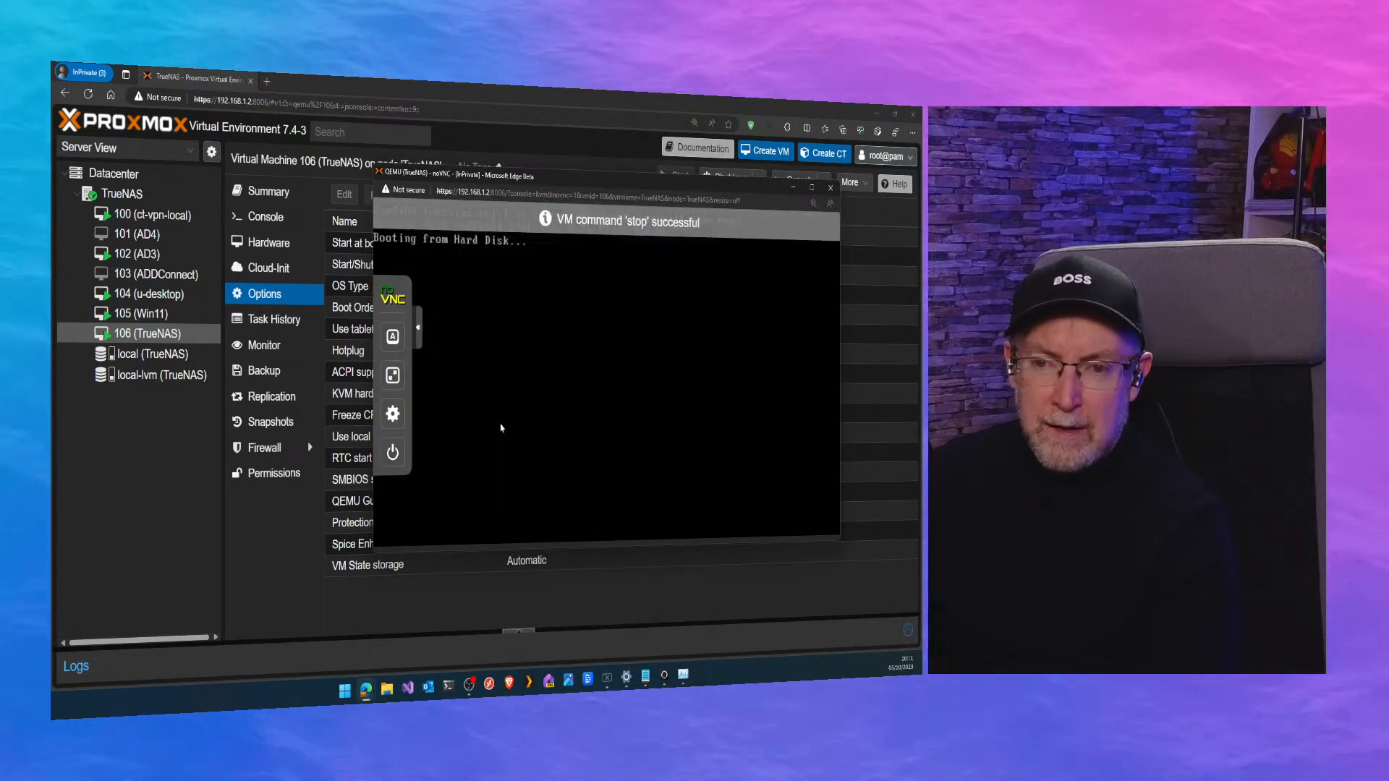
Edit the boot order of virtual machine 106 so ide2 with the TrueNAS-SCALE-22.12.3.3.iso image comes first.
{"action": "left_click", "coordinate": [365, 311]}
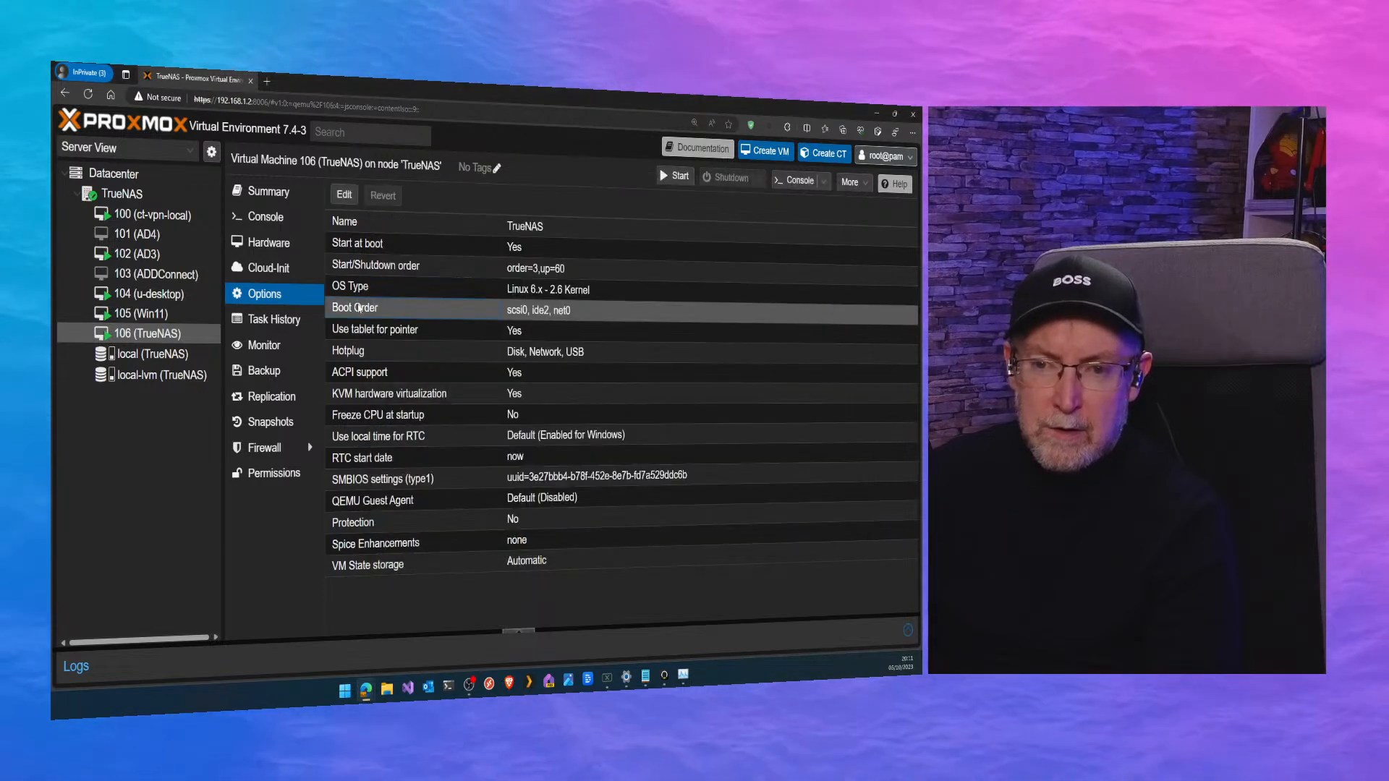
{"action": "double_click", "coordinate": [371, 315]}
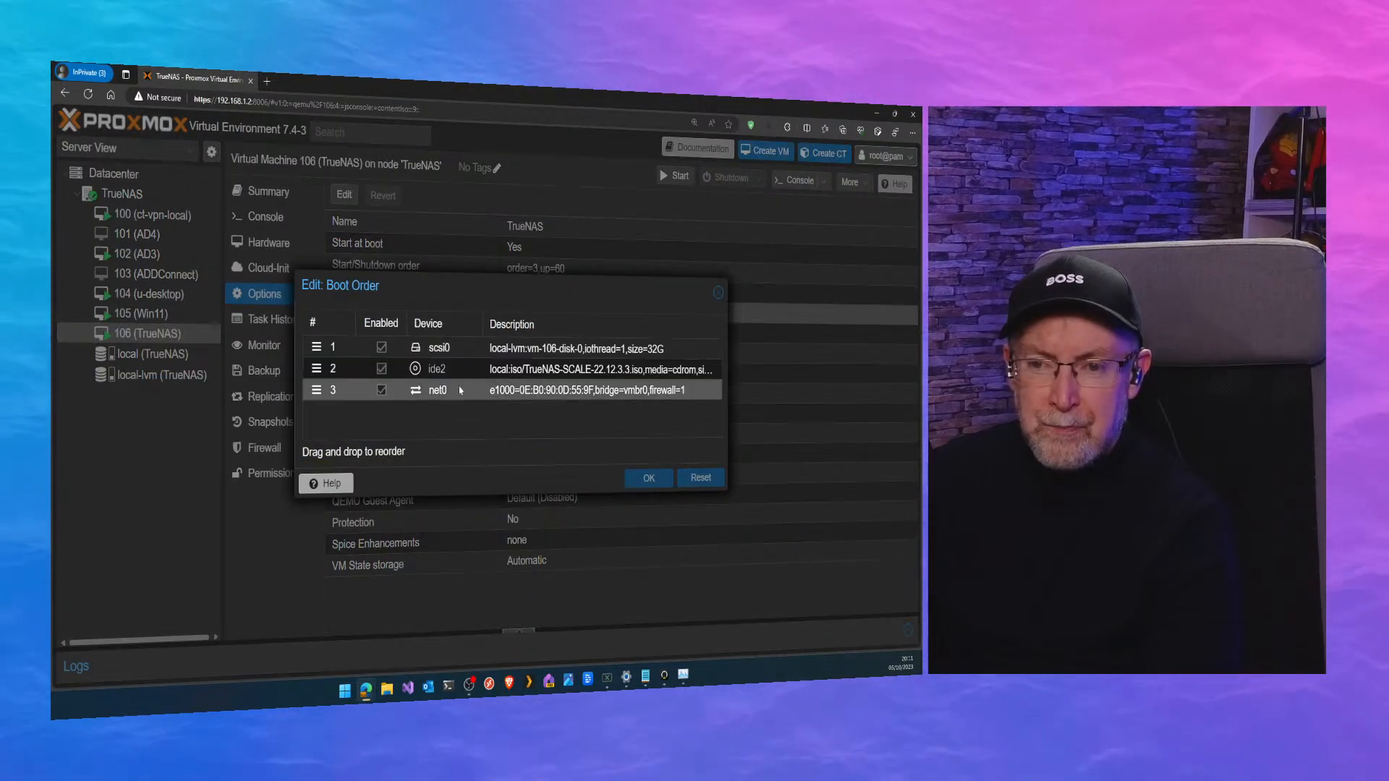
{"action": "left_click_drag", "start_coordinate": [312, 370], "coordinate": [316, 347]}
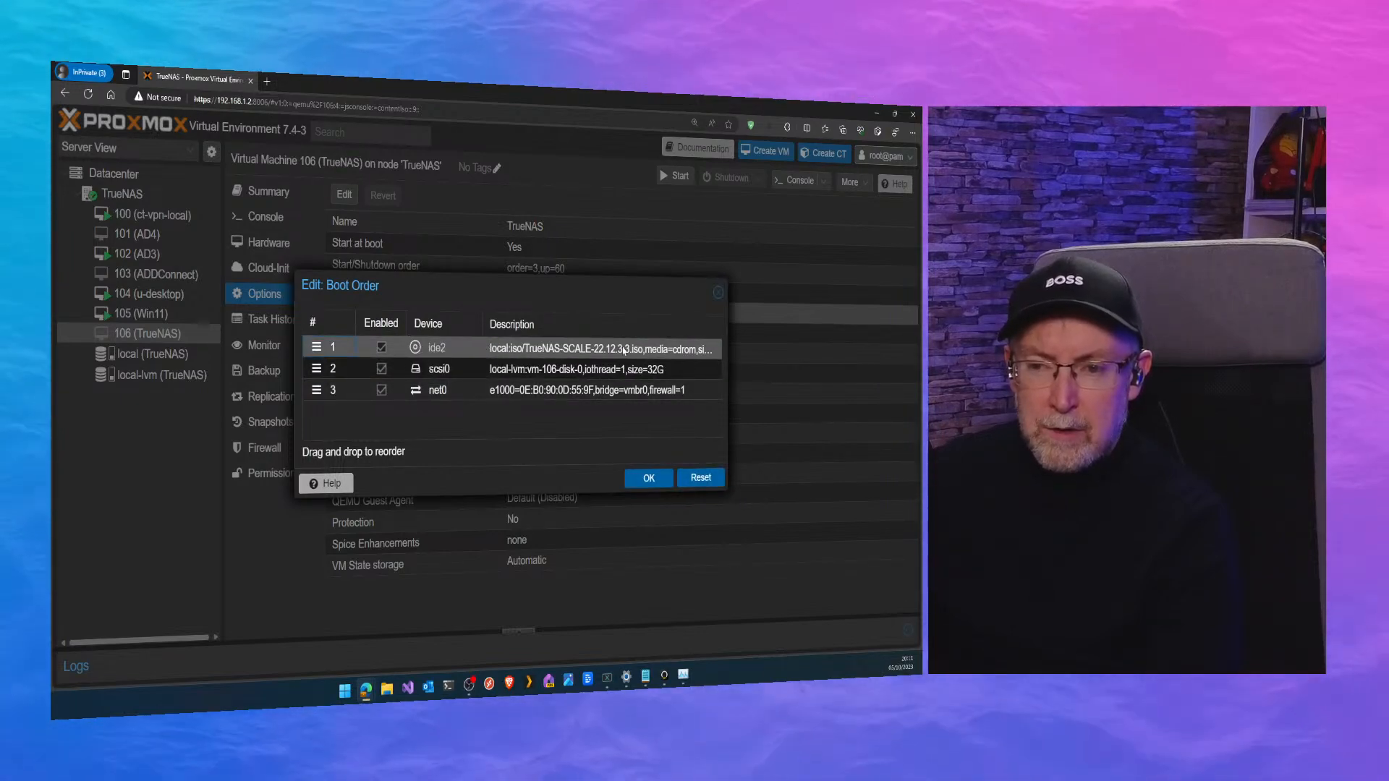
{"action": "left_click", "coordinate": [649, 478]}
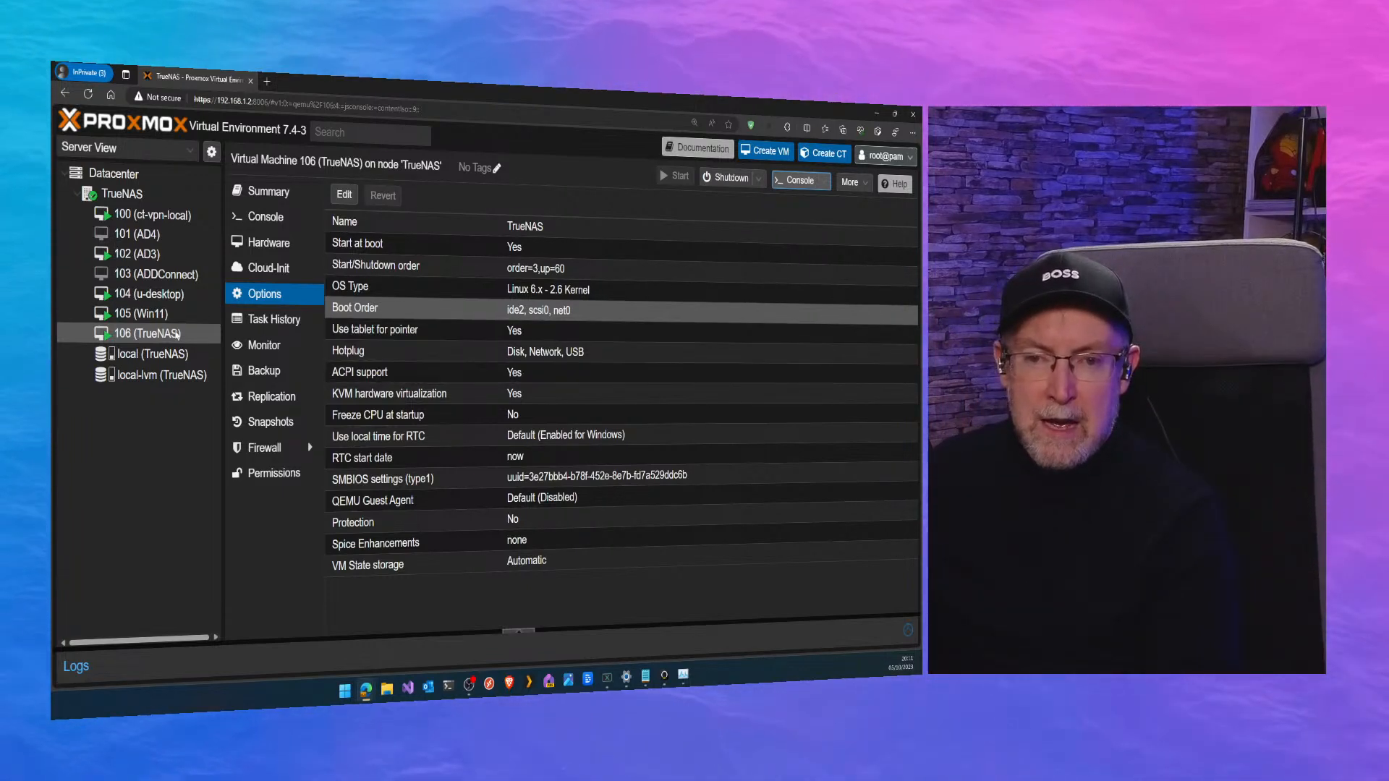
Open virtual machine 106's console, start the TrueNAS SCALE installation entry, and try the console's full-screen display.
{"action": "double_click", "coordinate": [166, 337]}
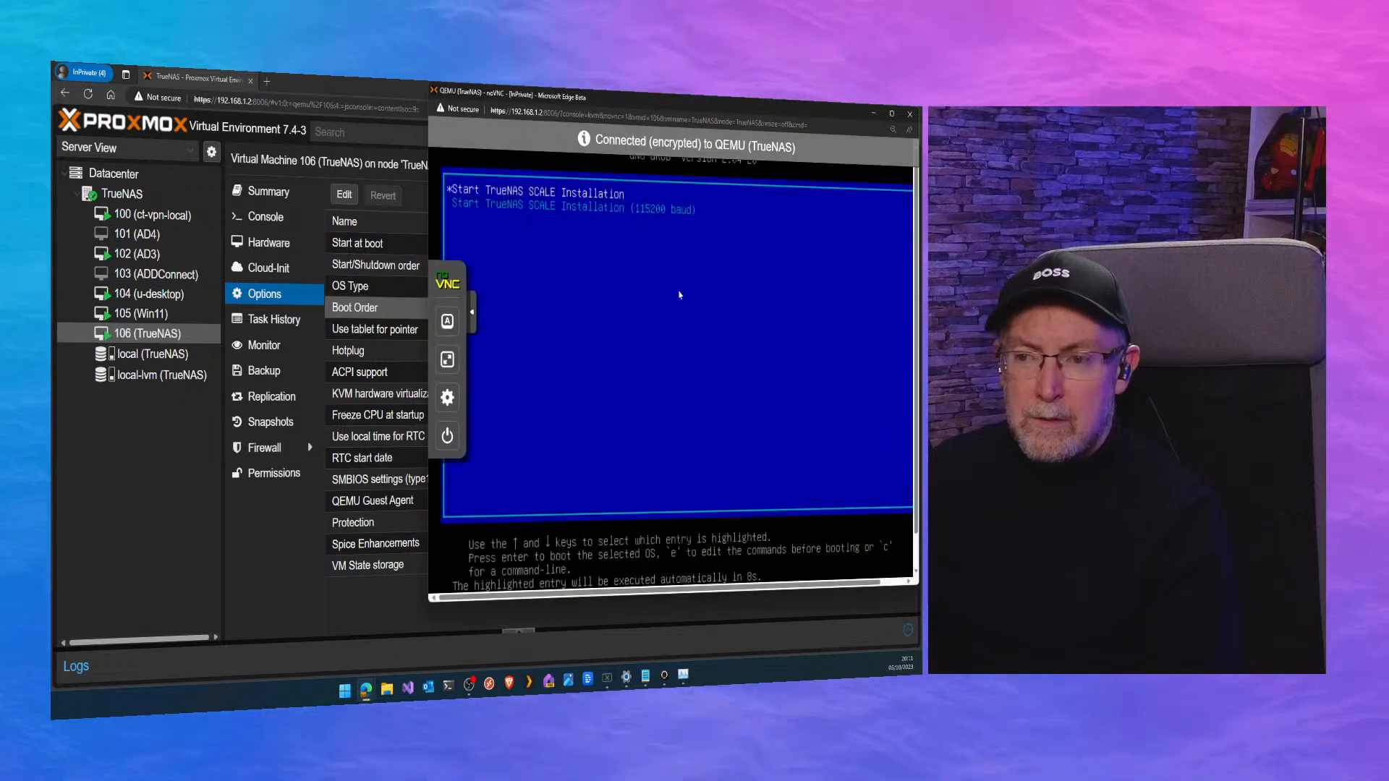
{"action": "key", "text": "Return"}
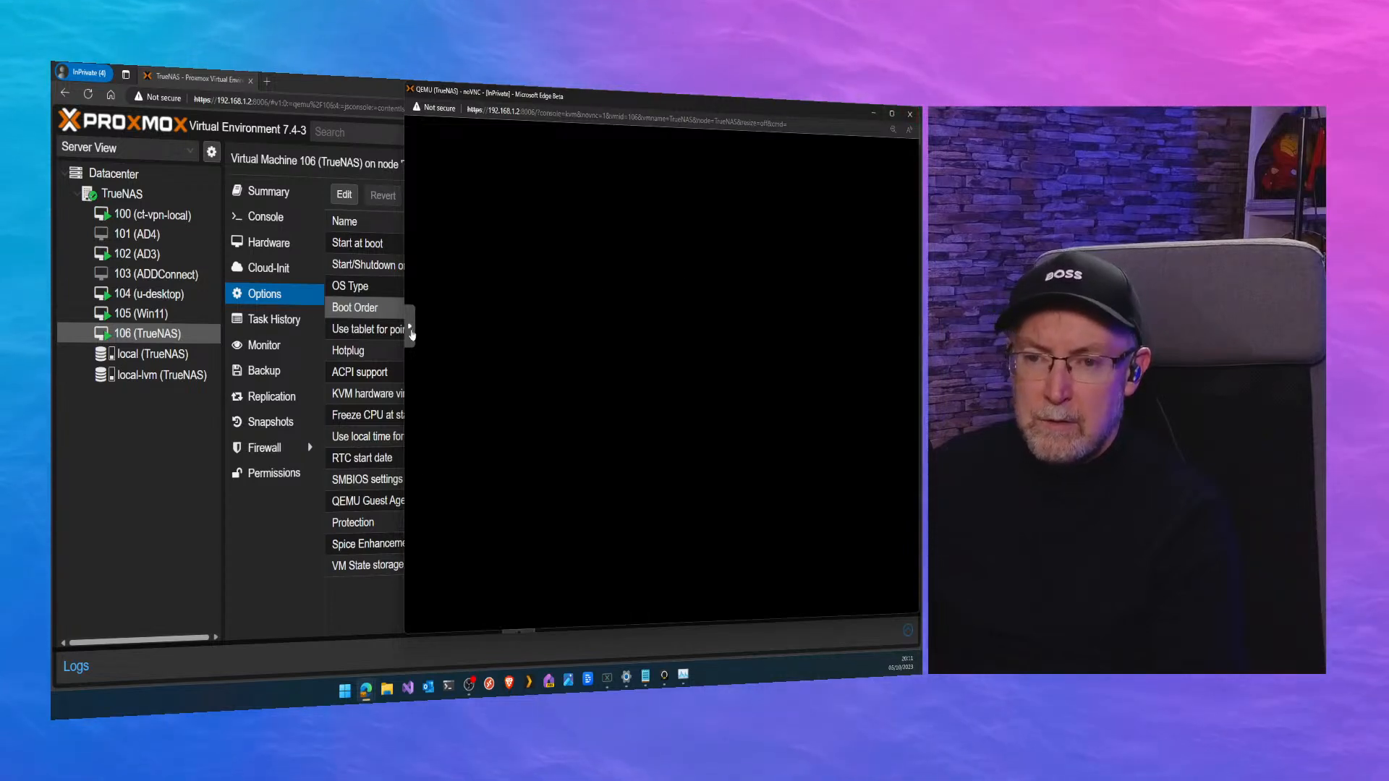
{"action": "left_click", "coordinate": [411, 335]}
{"action": "left_click", "coordinate": [423, 374]}
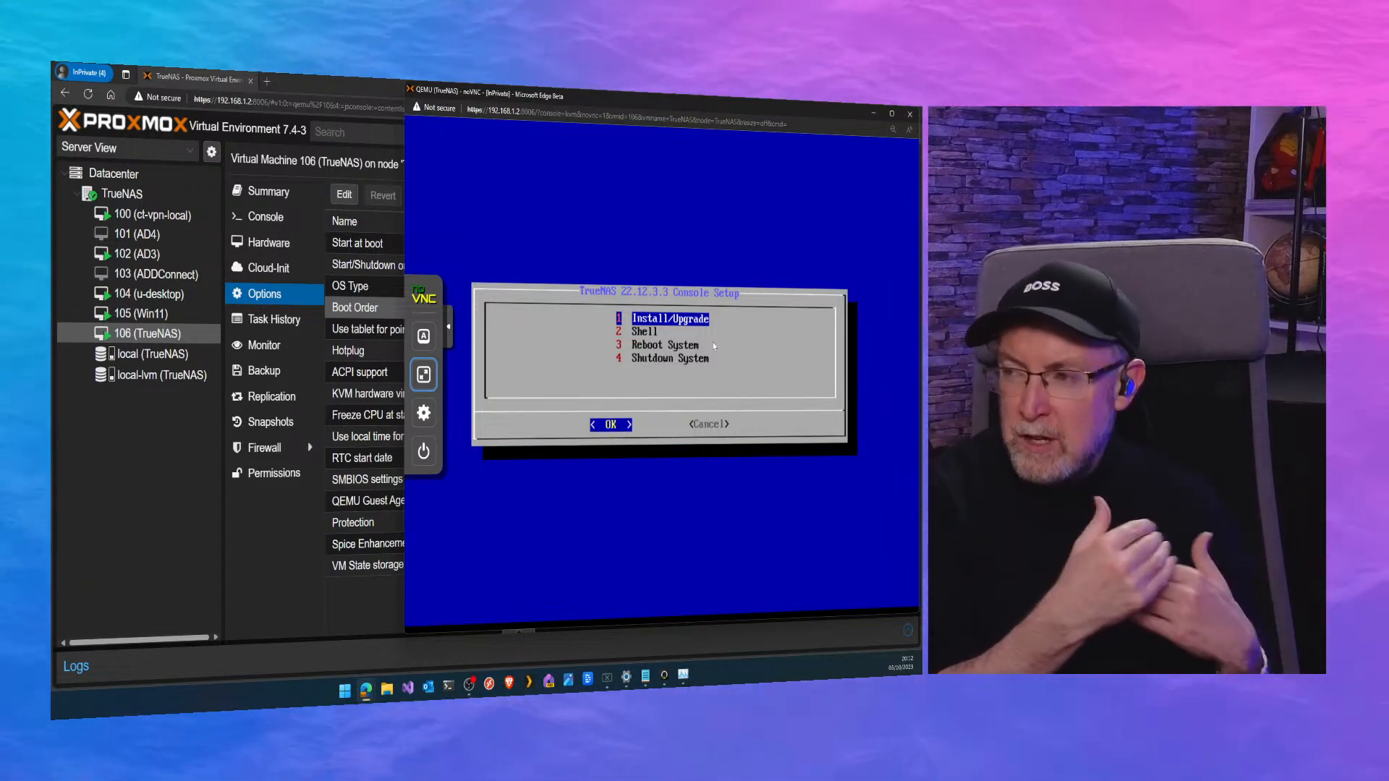
{"action": "key", "text": "Return"}
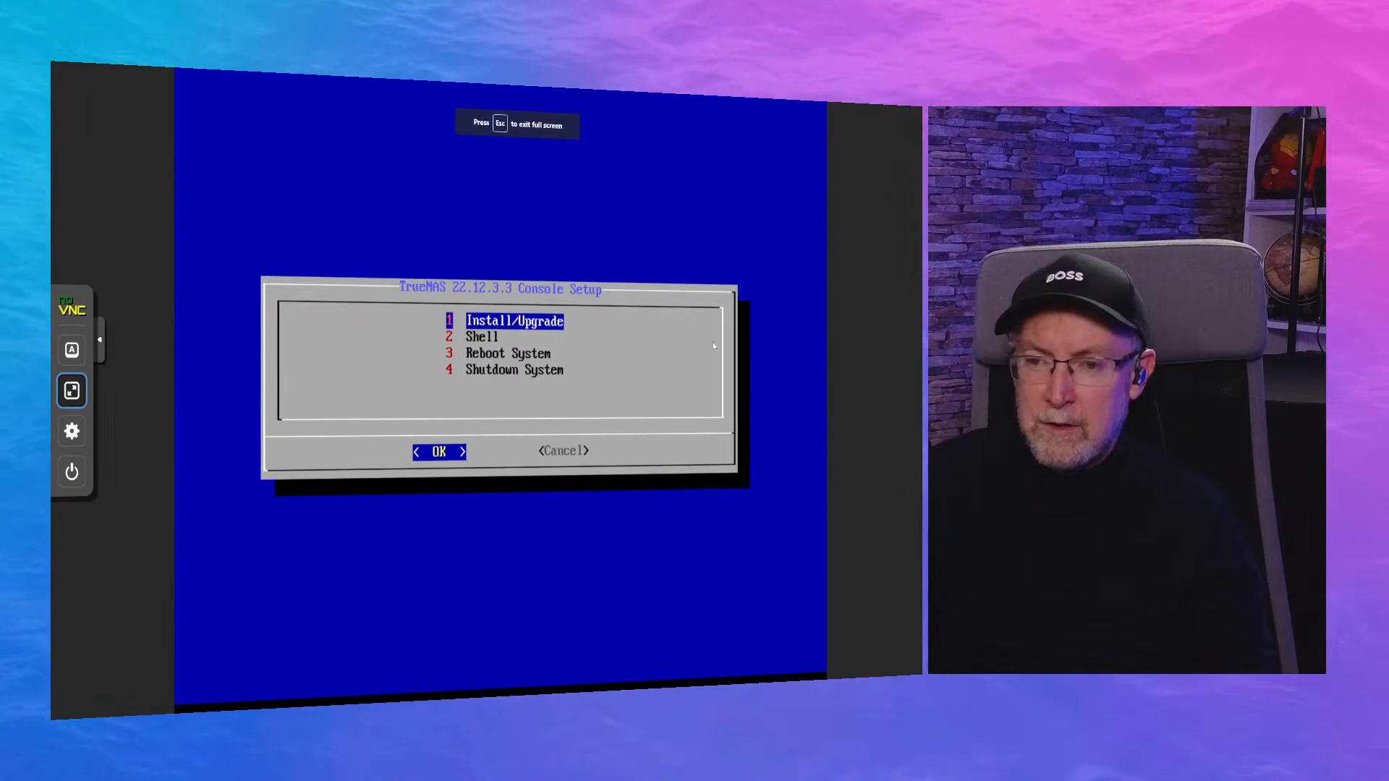
{"action": "key", "text": "Escape"}
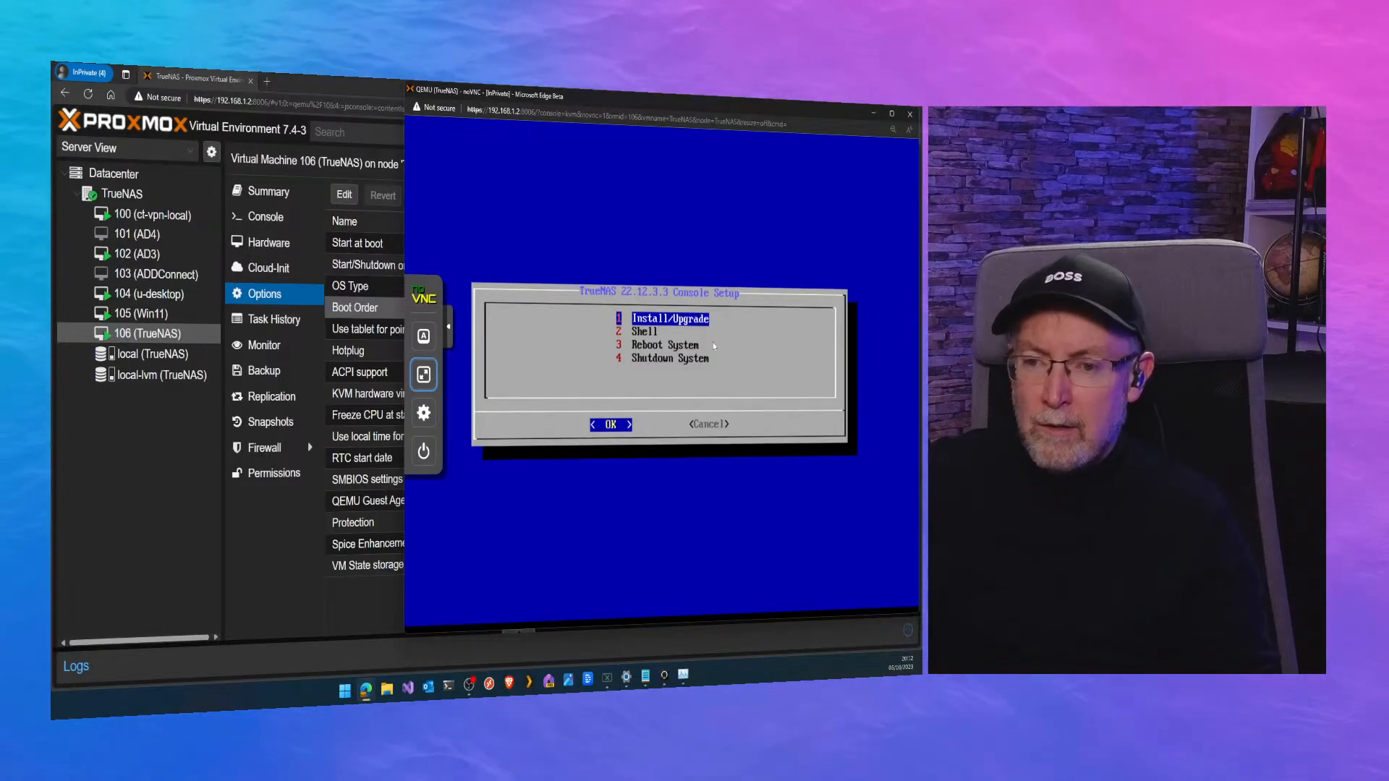
Show the console in full screen, start Install/Upgrade, and accept erasing disk sda to proceed with the TrueNAS installation.
{"action": "left_click", "coordinate": [424, 374]}
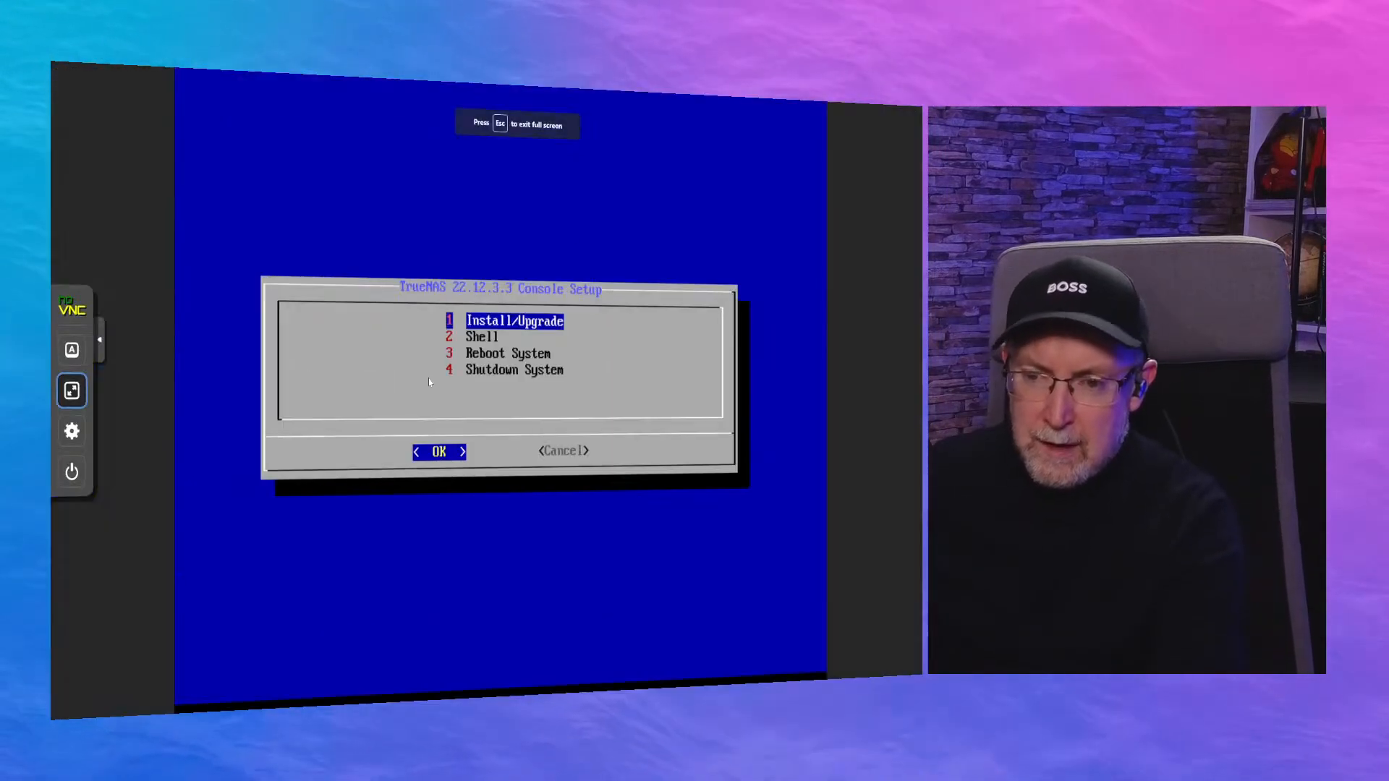
{"action": "key", "text": "Return"}
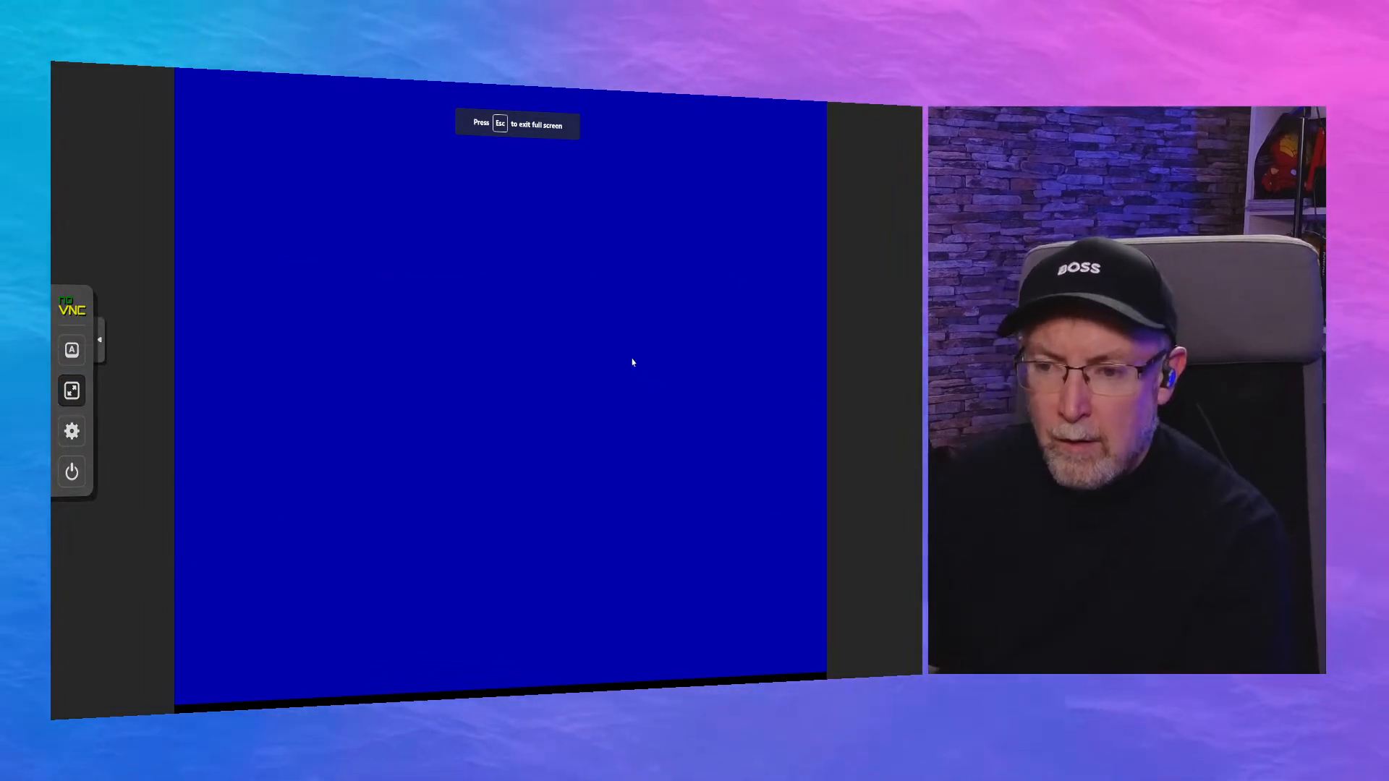
{"action": "key", "text": "Return"}
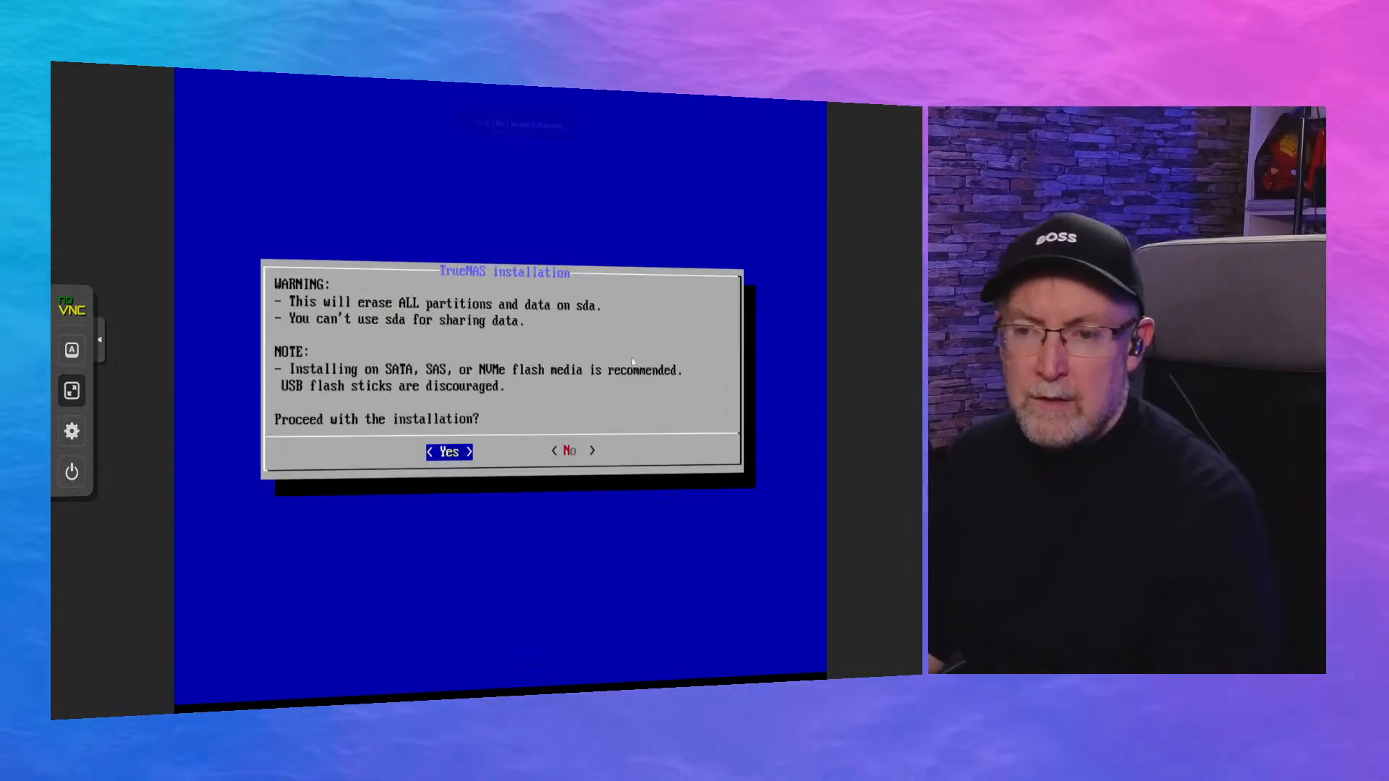
{"action": "key", "text": "Return"}
{"action": "key", "text": "Return"}
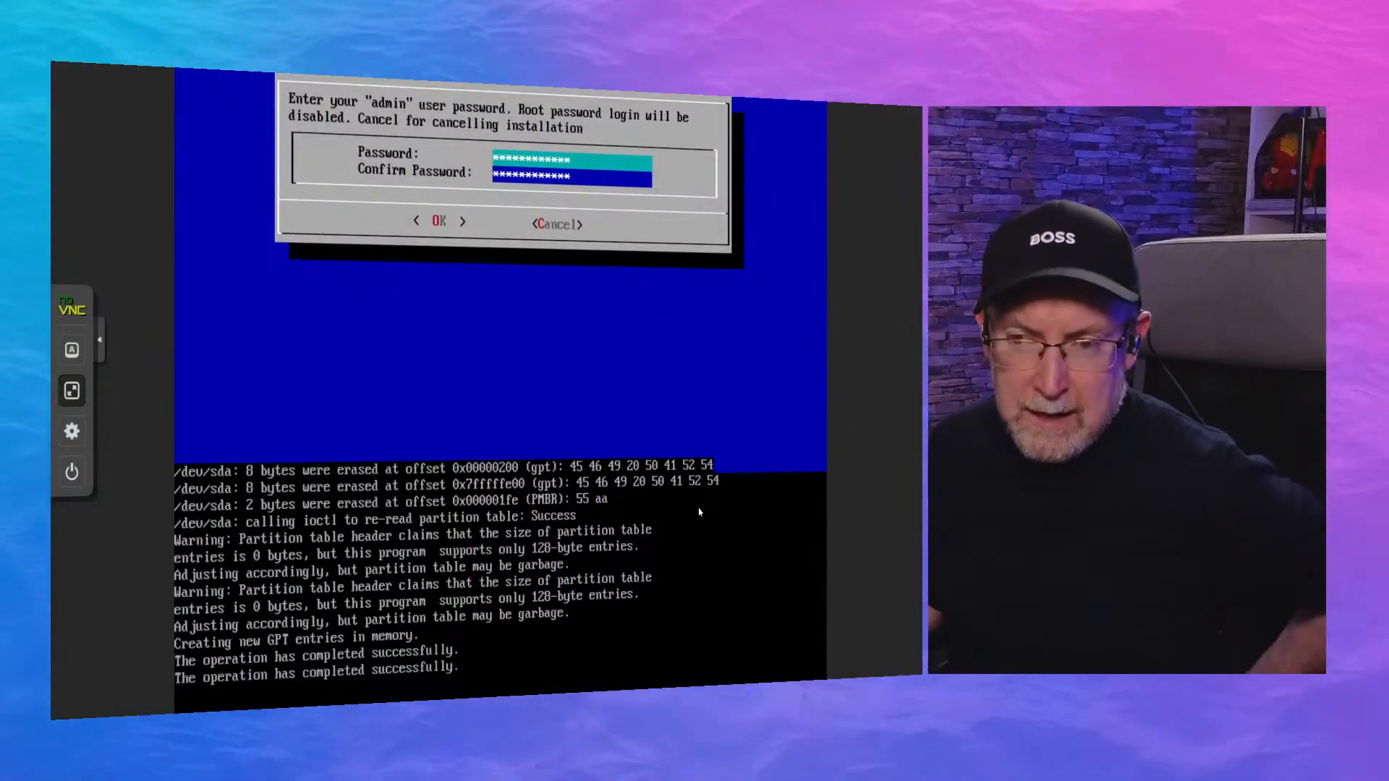
Set the password for the "admin" user in the TrueNAS installer and decline EFI boot.
{"action": "key", "text": "Return"}
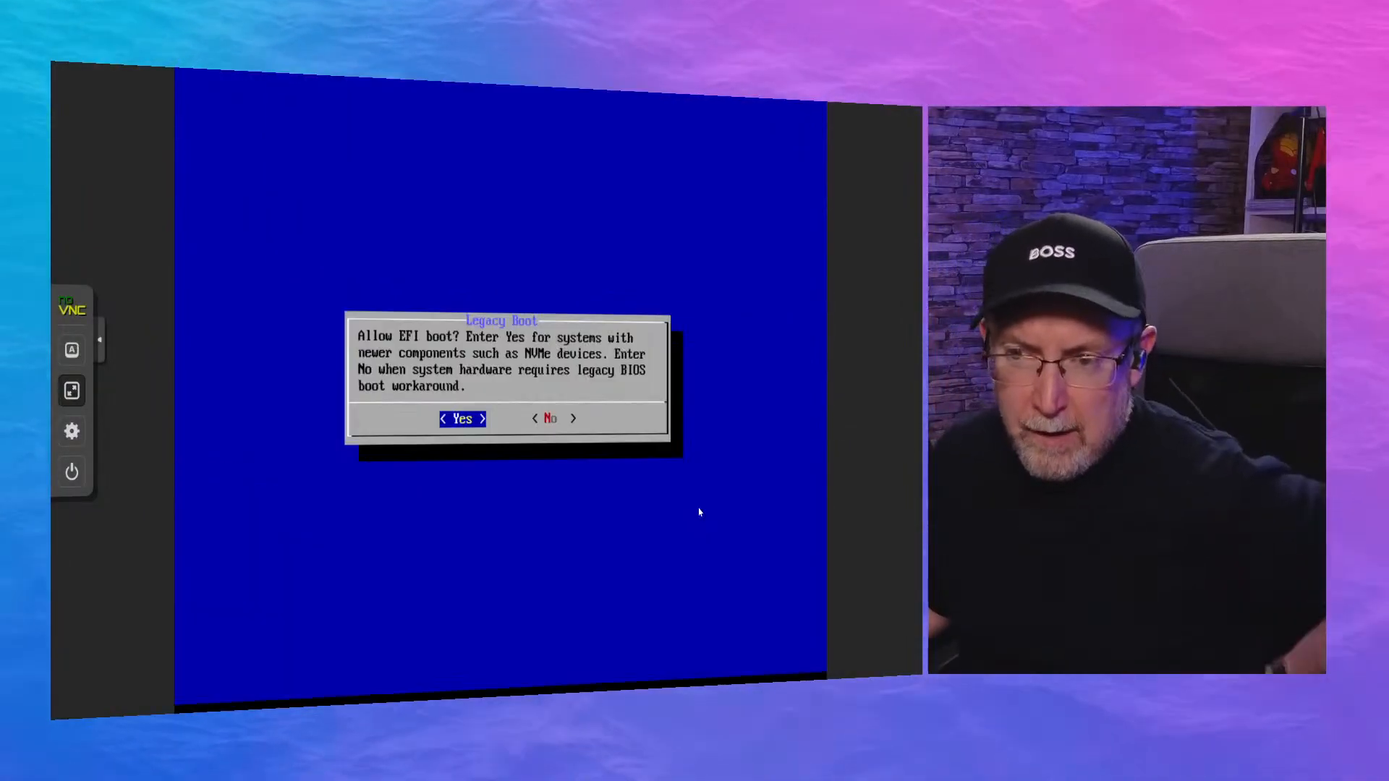
{"action": "key", "text": "Right"}
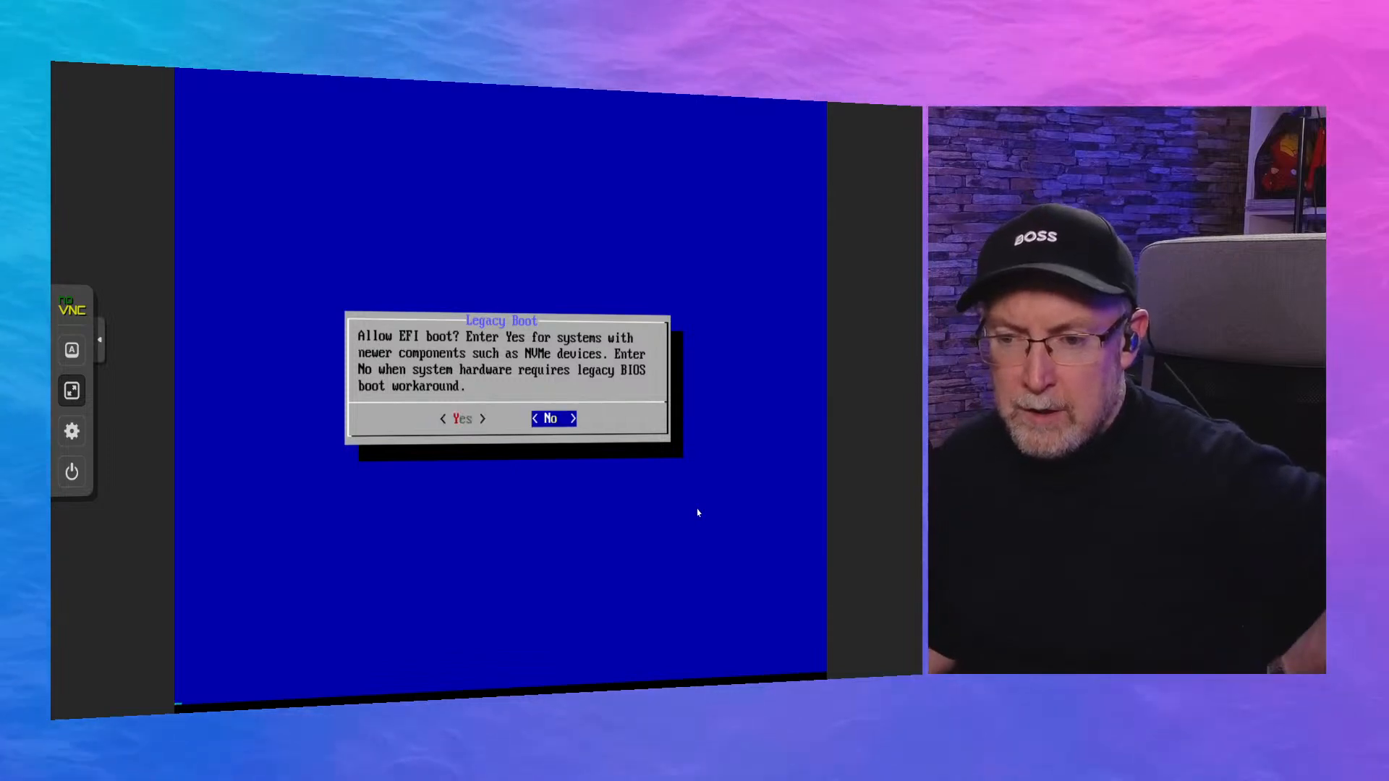
{"action": "key", "text": "Return"}
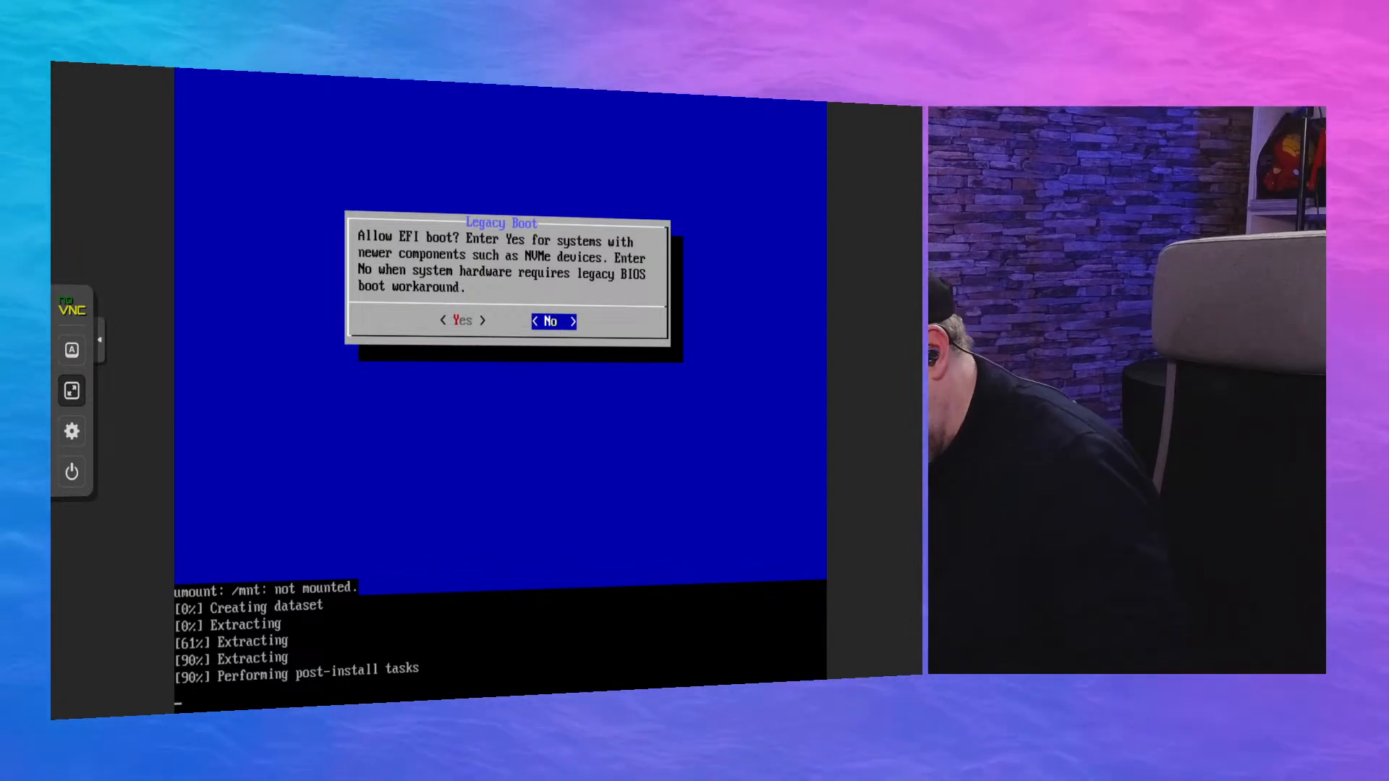
Acknowledge the installer's completion notice and choose Shutdown System in the TrueNAS console setup.
{"action": "key", "text": "Page_Down"}
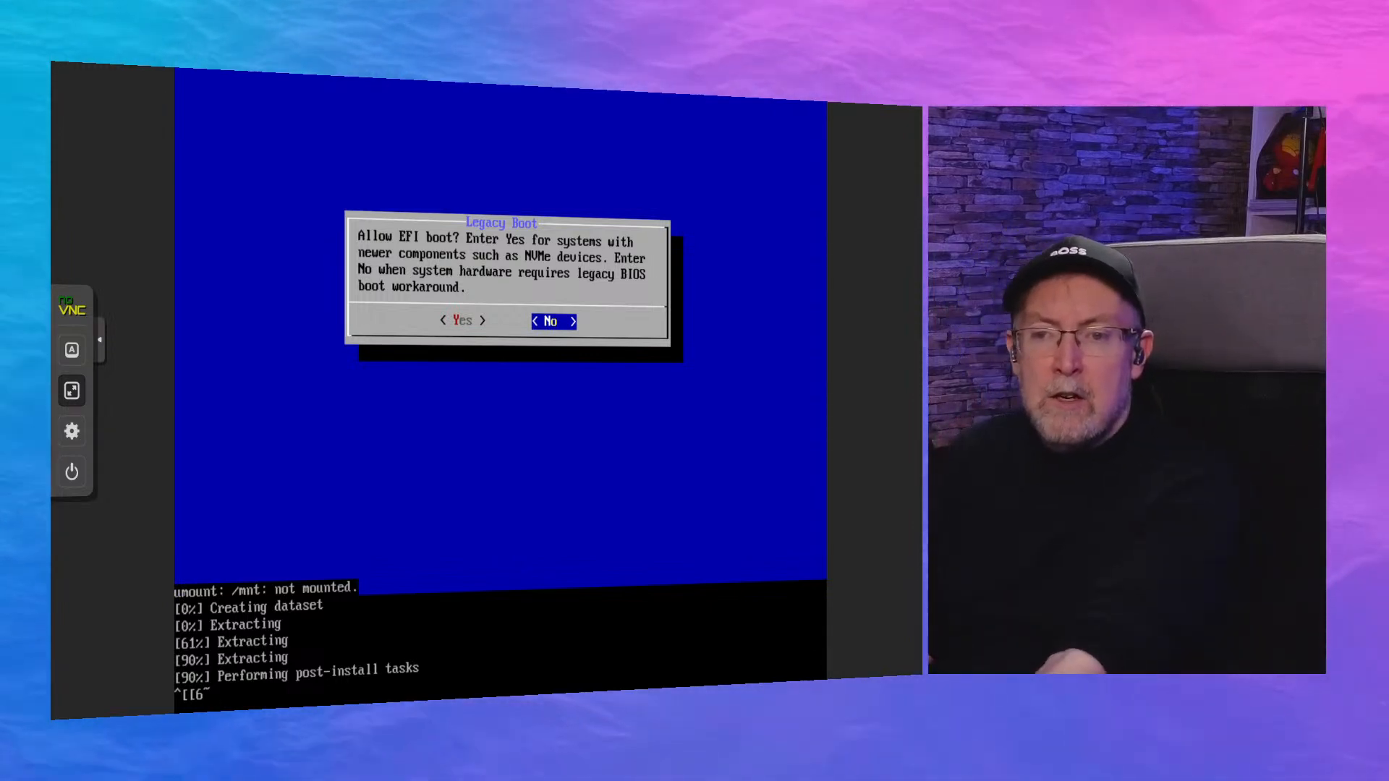
{"action": "key", "text": "Return"}
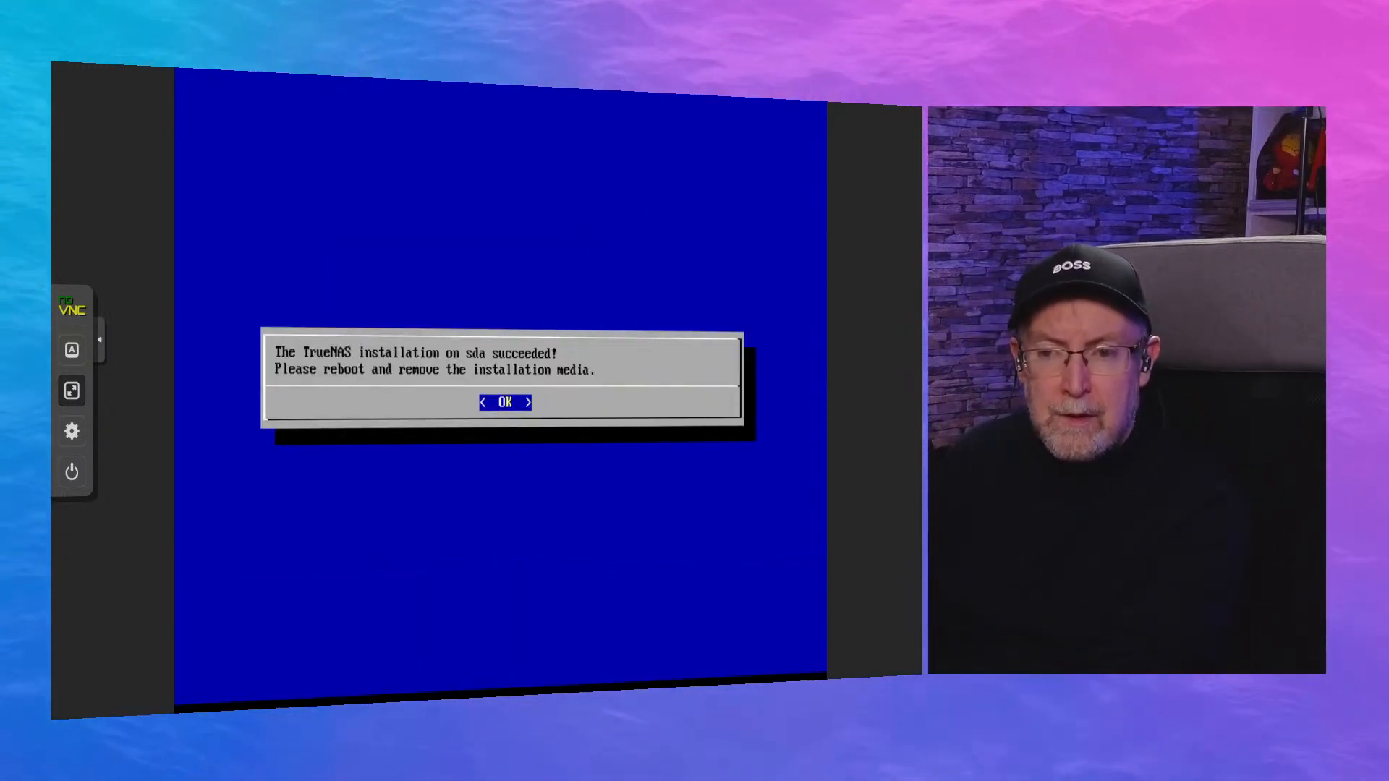
{"action": "key", "text": "Return"}
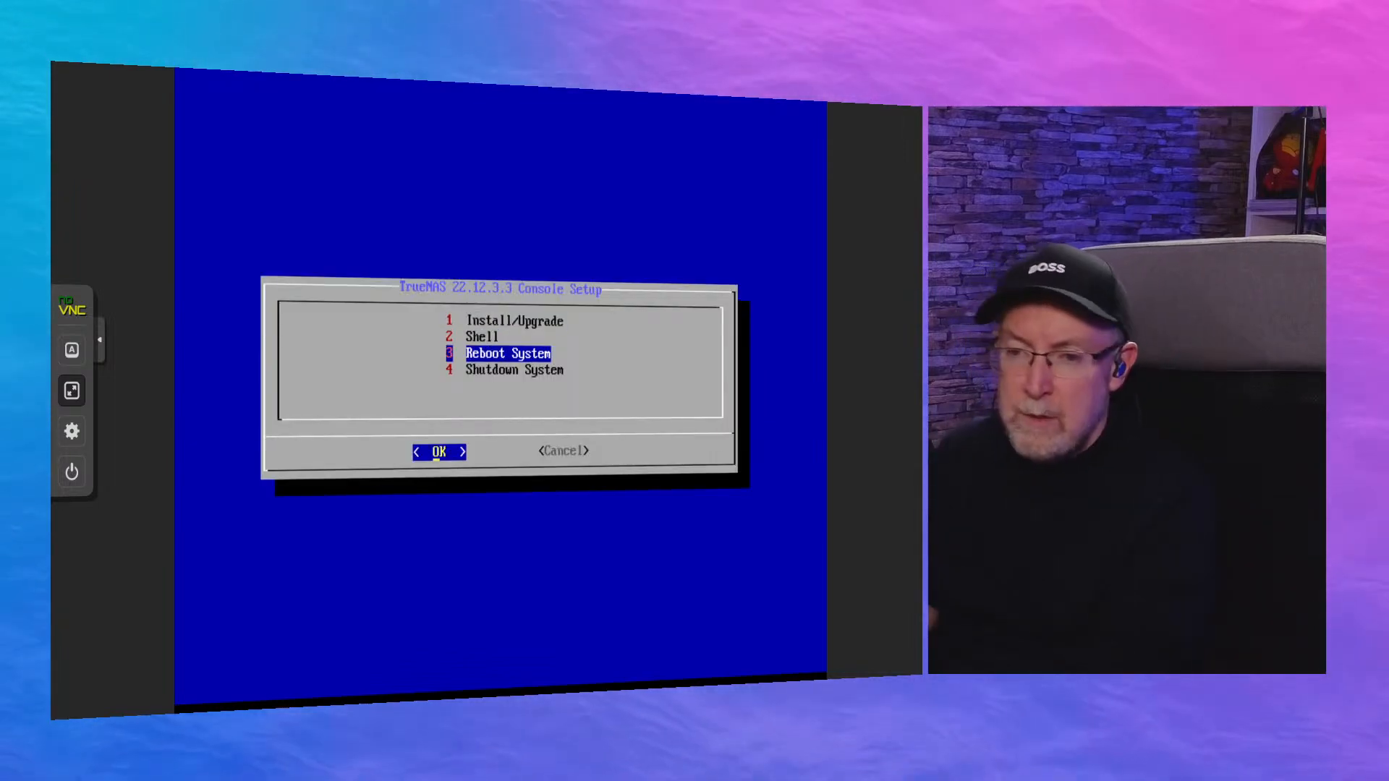
{"action": "key", "text": "Down"}
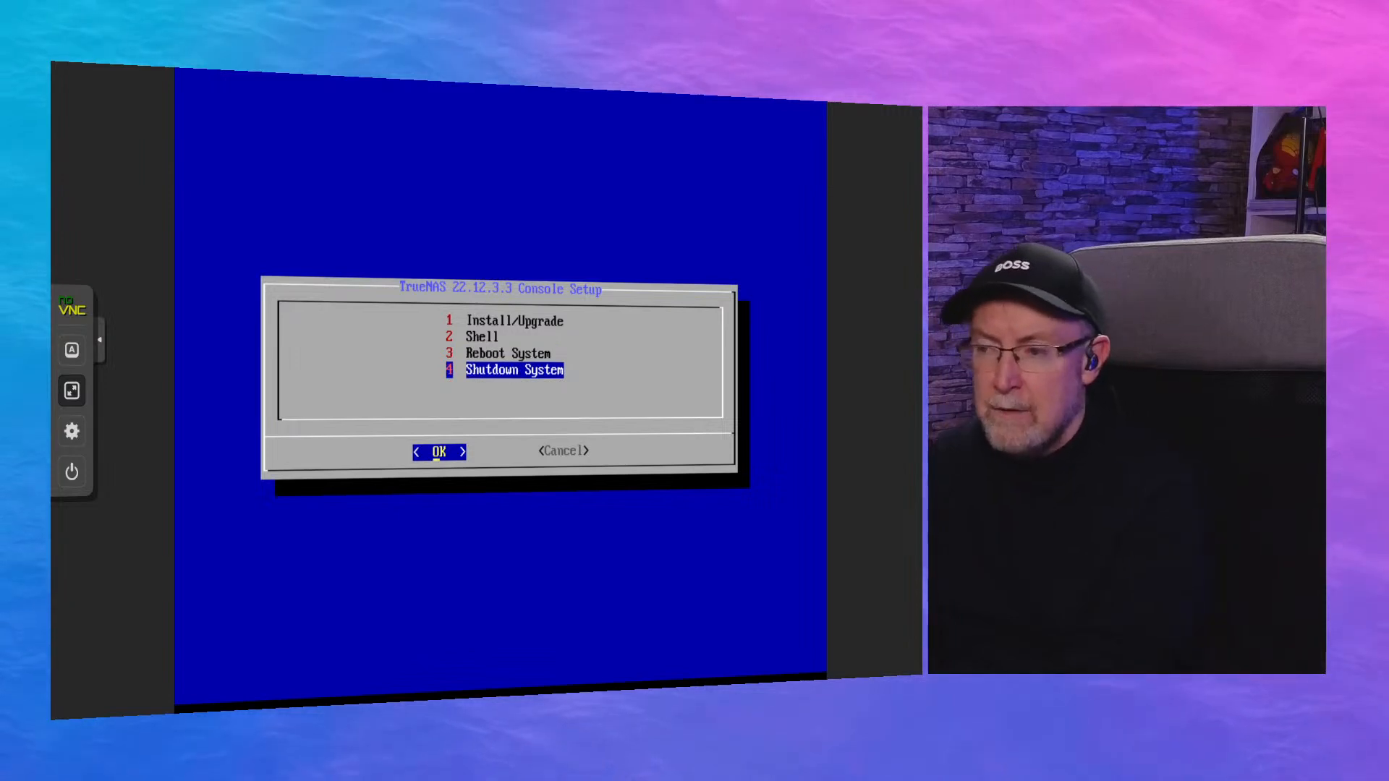
{"action": "key", "text": "Return"}
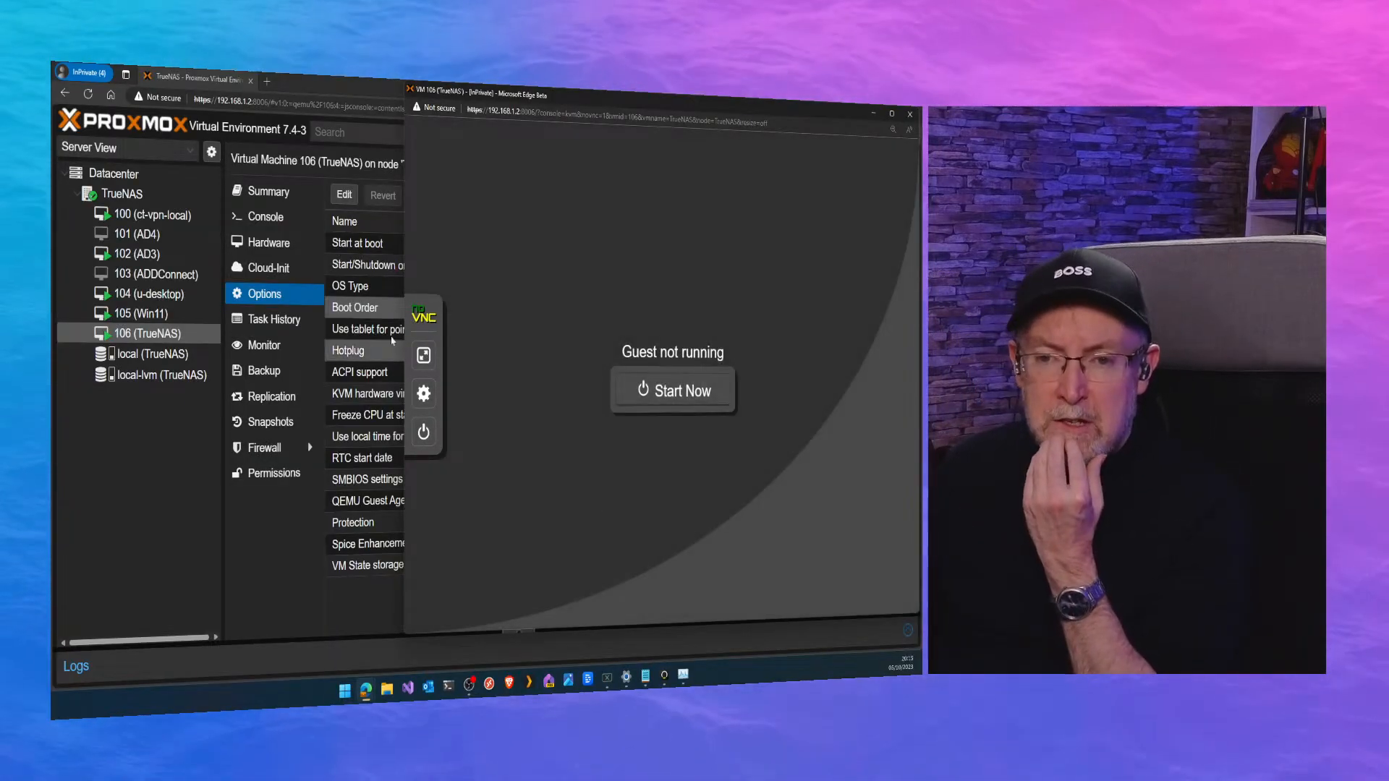
Disable the ide2 installation image in virtual machine 106's boot order, keeping scsi0 and net0 enabled.
{"action": "left_click", "coordinate": [372, 310]}
{"action": "double_click", "coordinate": [538, 310]}
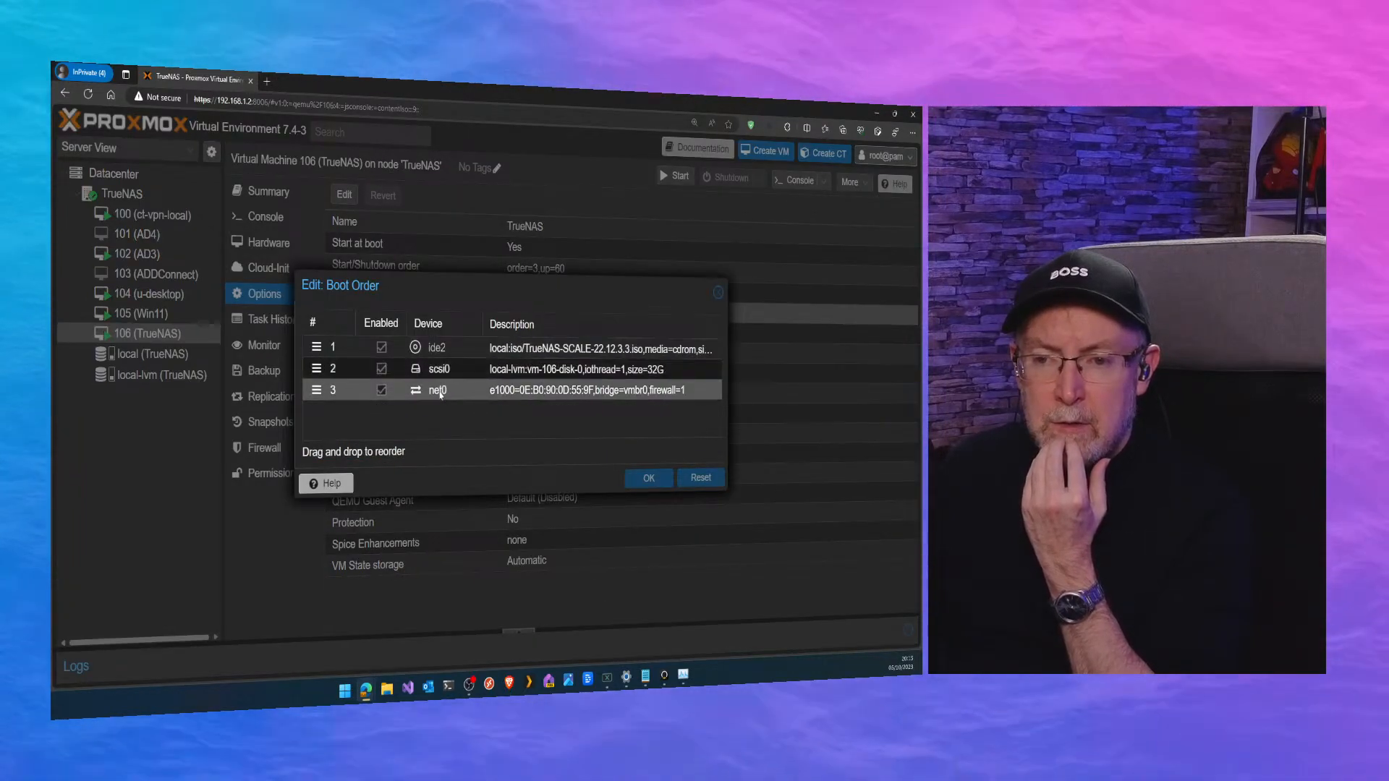
{"action": "left_click", "coordinate": [453, 354]}
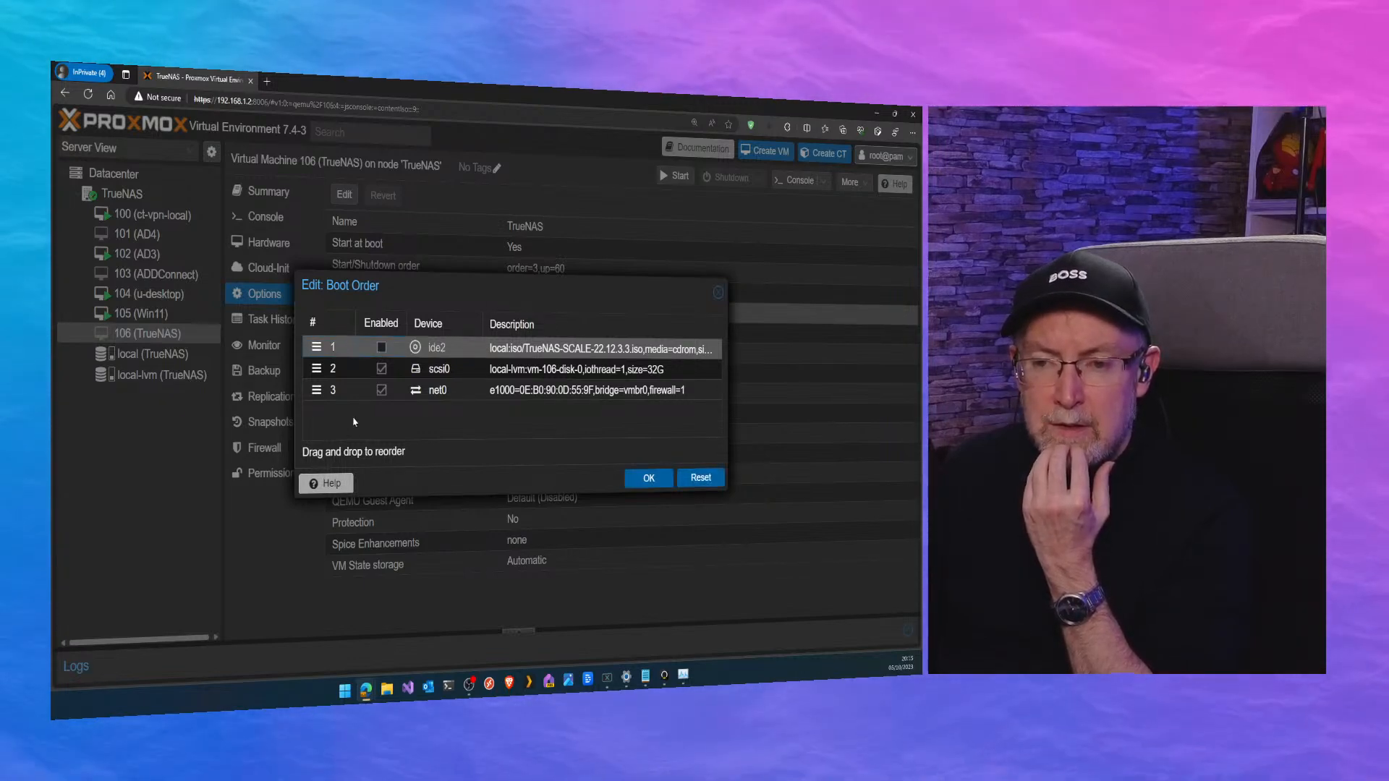
{"action": "right_click", "coordinate": [361, 350]}
{"action": "left_click", "coordinate": [344, 351]}
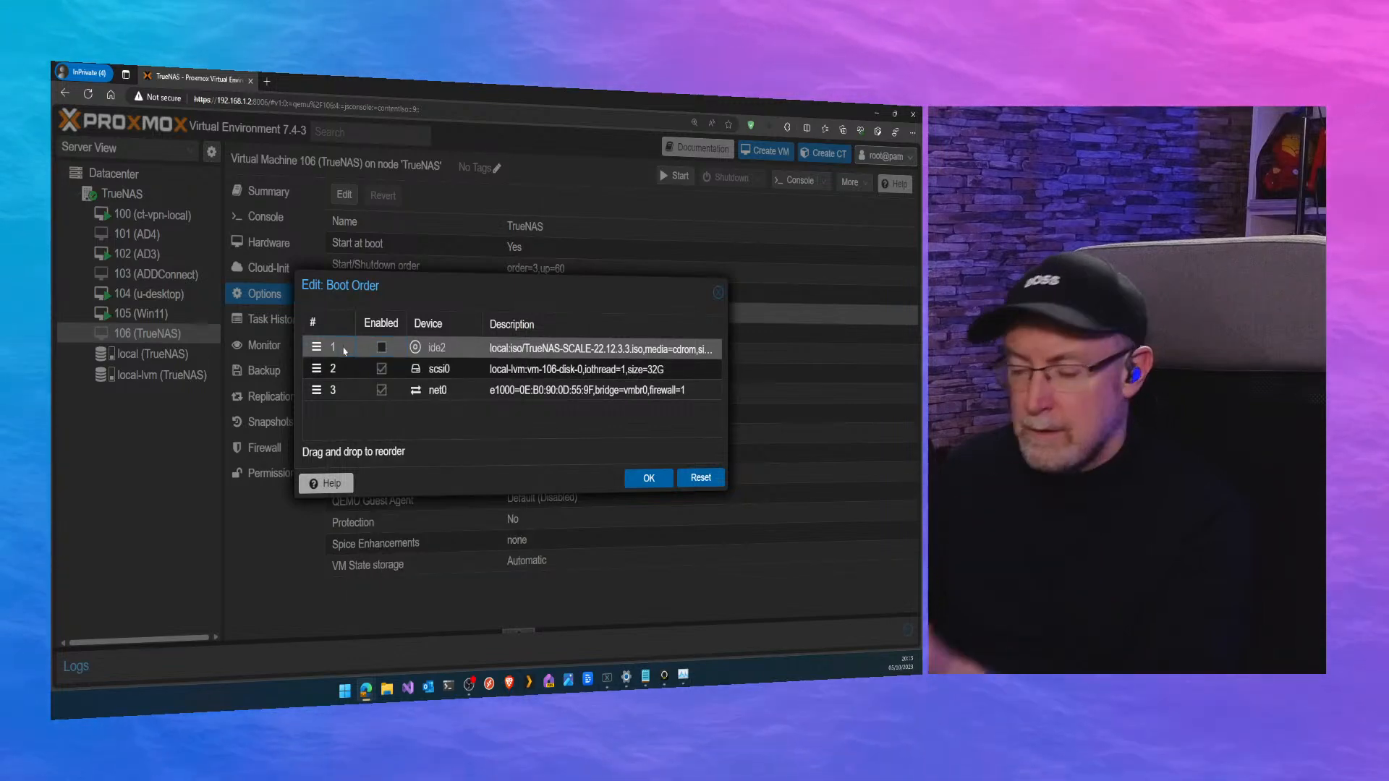
{"action": "left_click", "coordinate": [648, 479]}
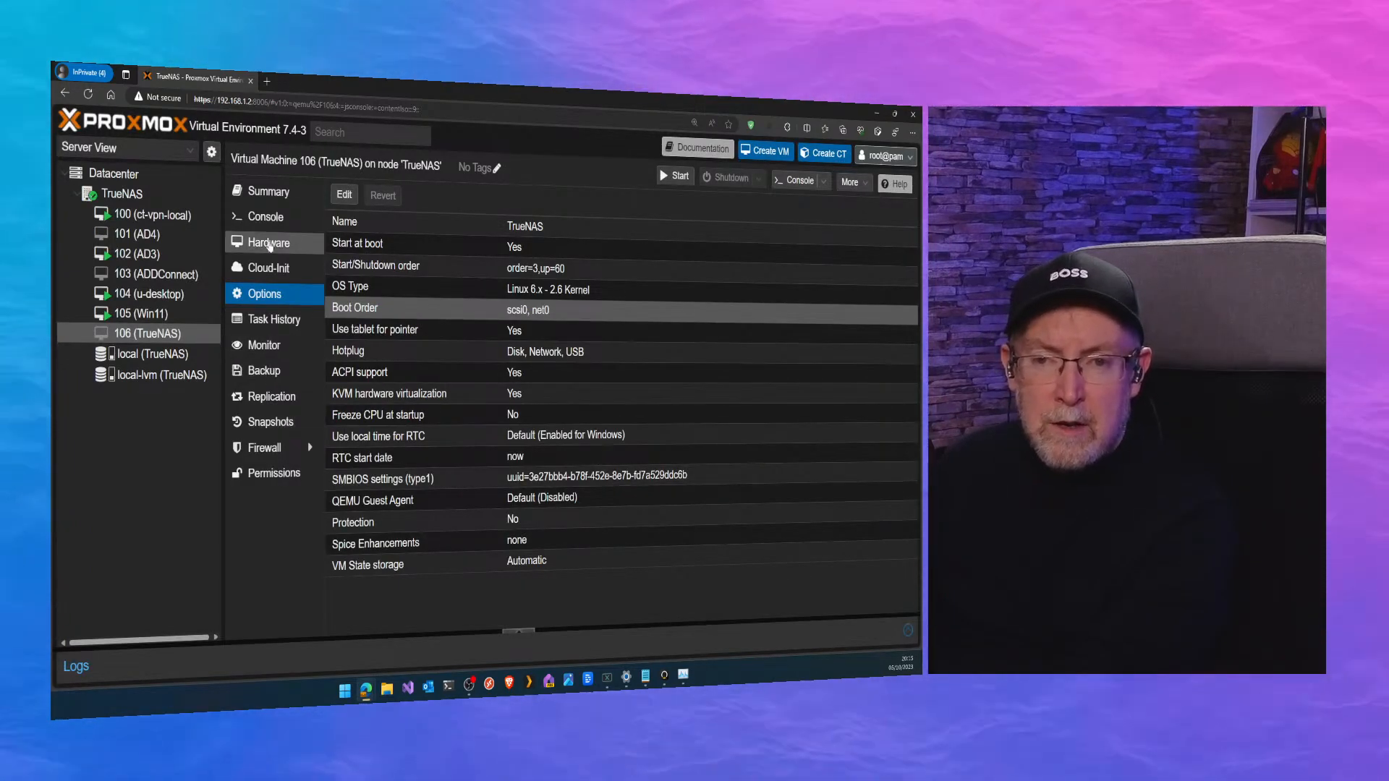
Set virtual machine 106's CD/DVD drive (ide2) to "Do not use any media" in its hardware settings.
{"action": "left_click", "coordinate": [269, 244]}
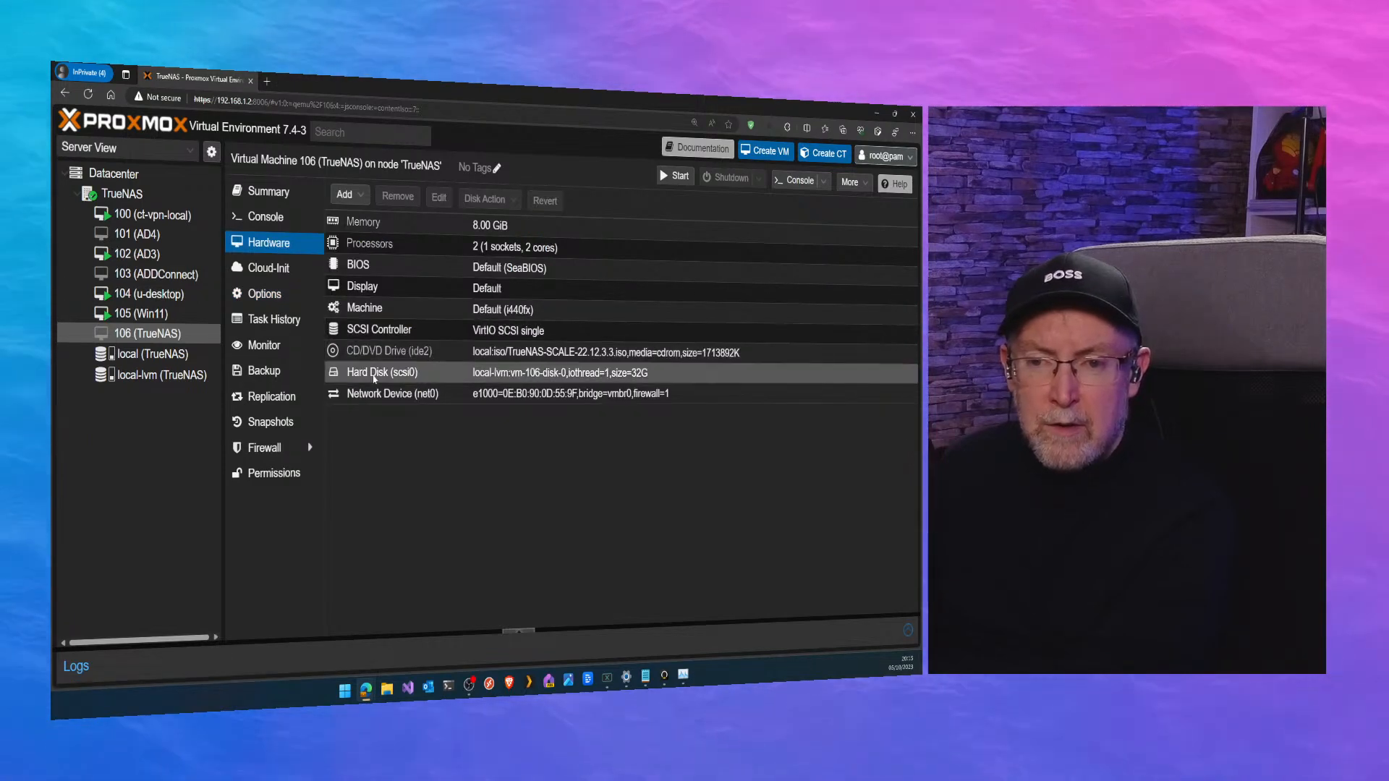
{"action": "left_click", "coordinate": [385, 354]}
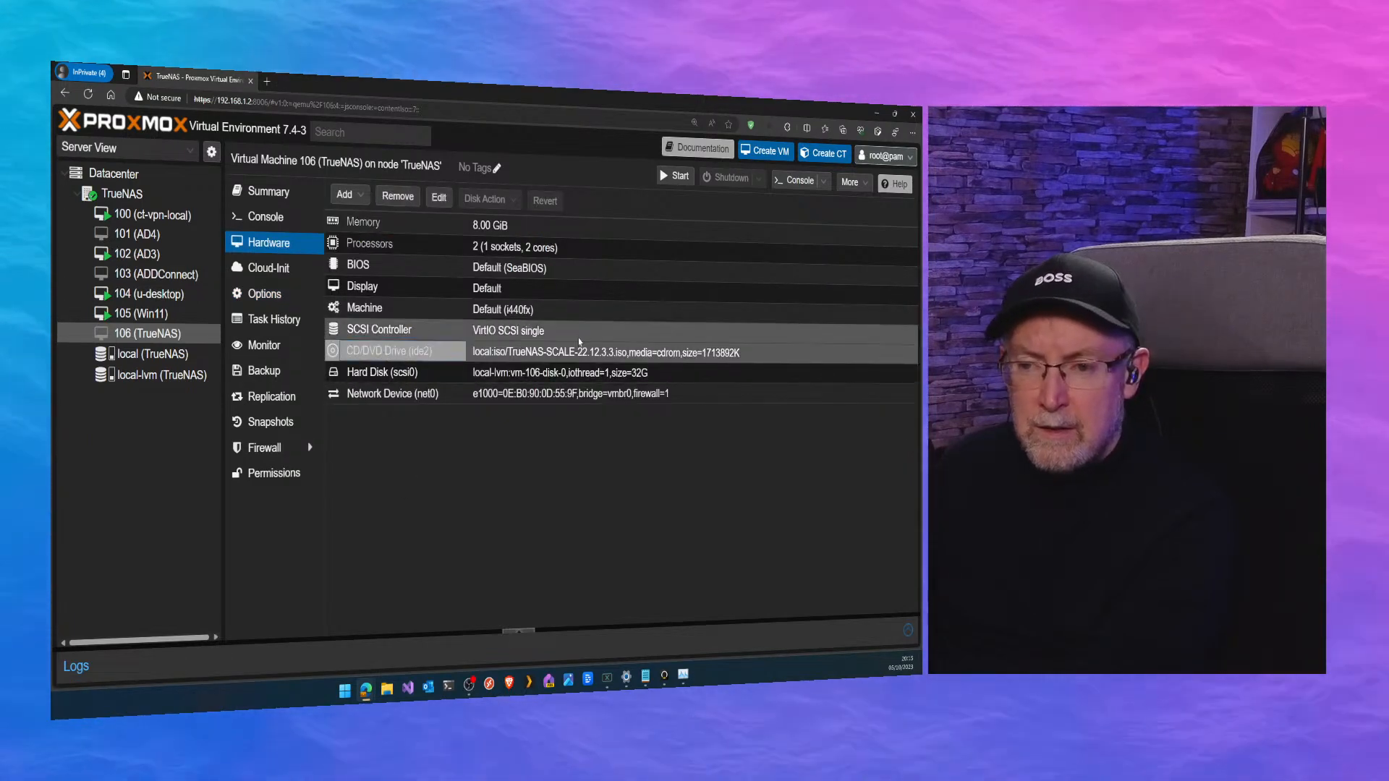
{"action": "right_click", "coordinate": [370, 349]}
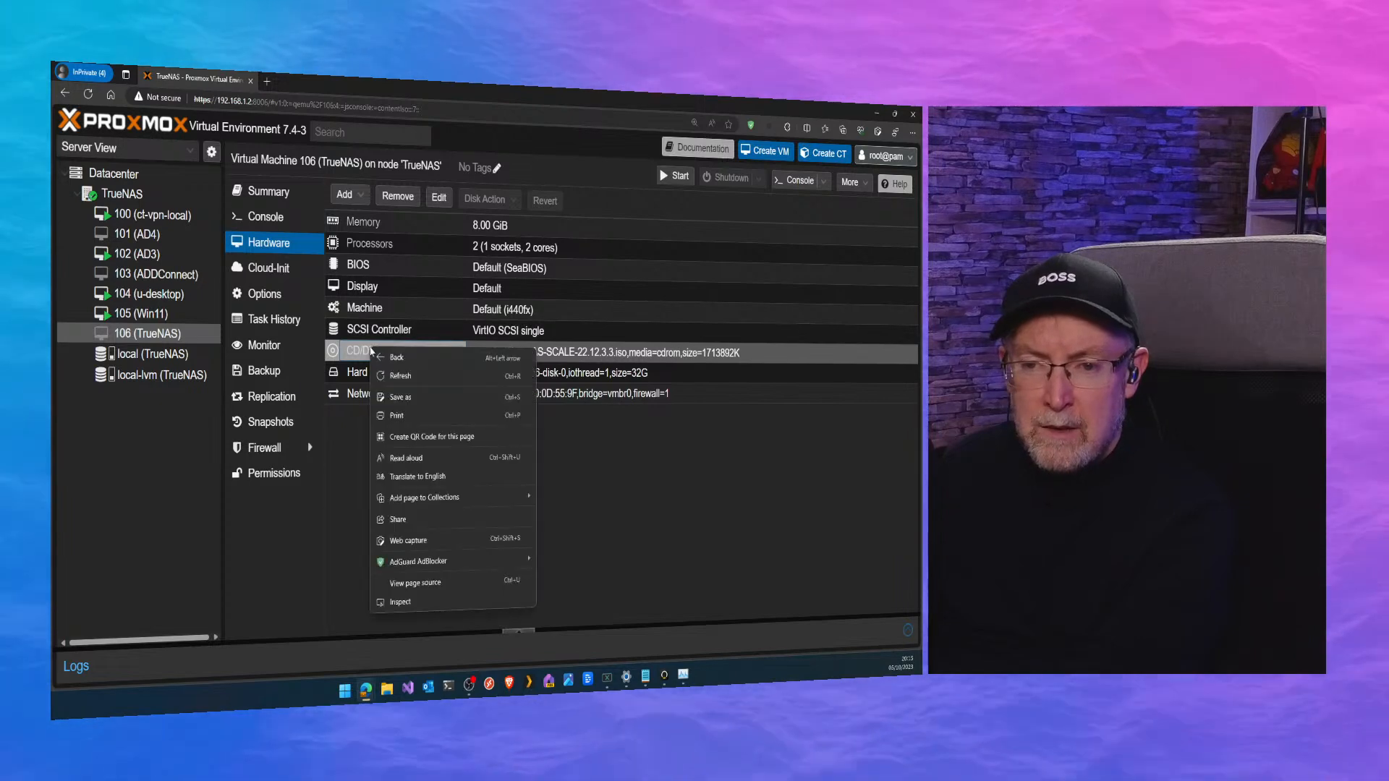
{"action": "left_click", "coordinate": [356, 351]}
{"action": "double_click", "coordinate": [358, 353]}
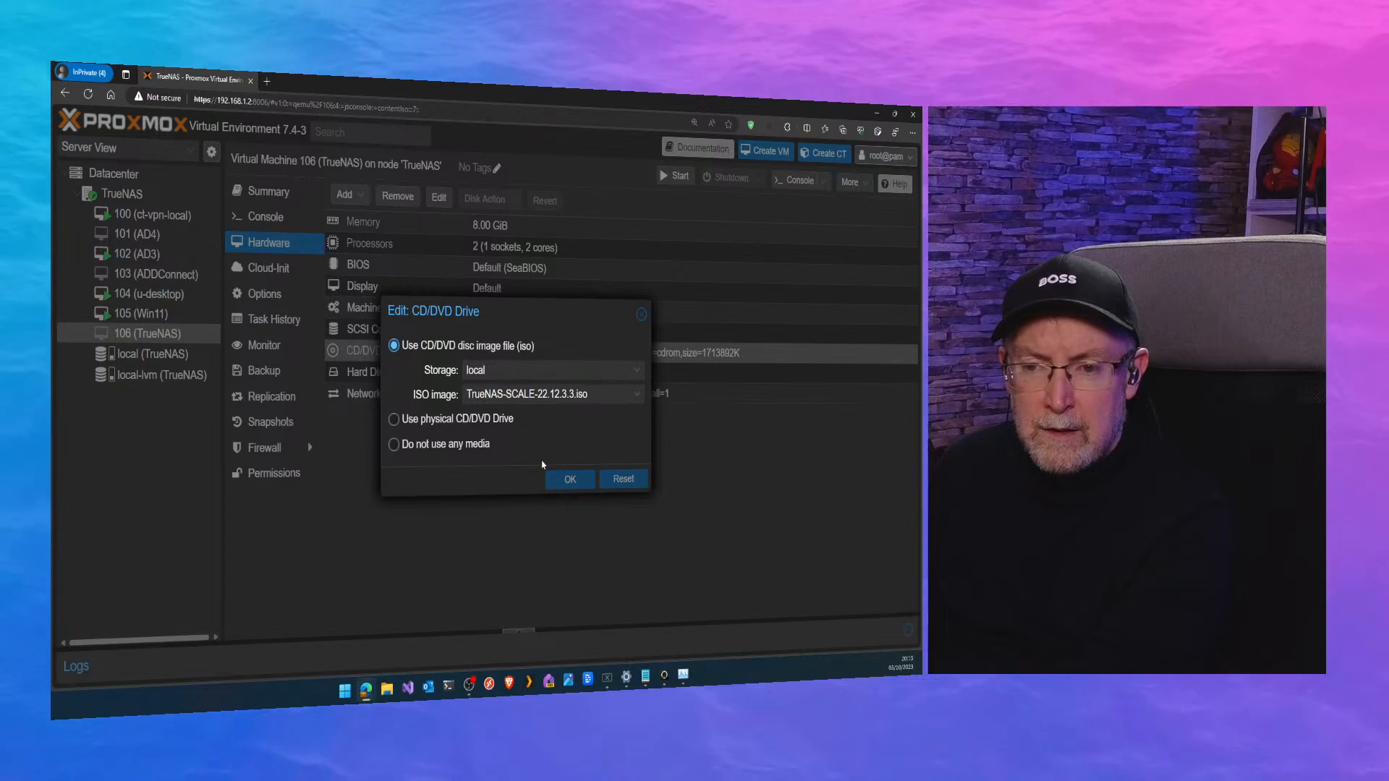
{"action": "left_click", "coordinate": [642, 315]}
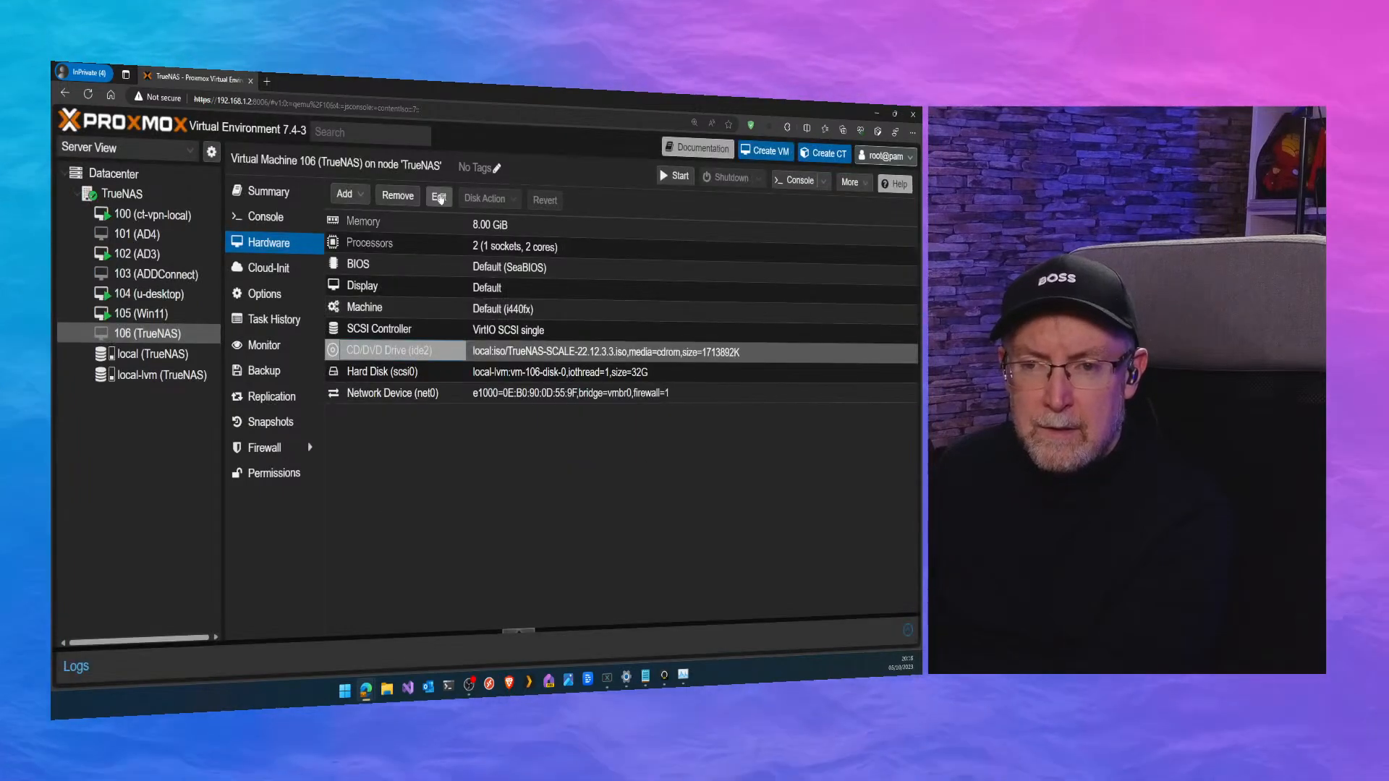
{"action": "left_click", "coordinate": [440, 198]}
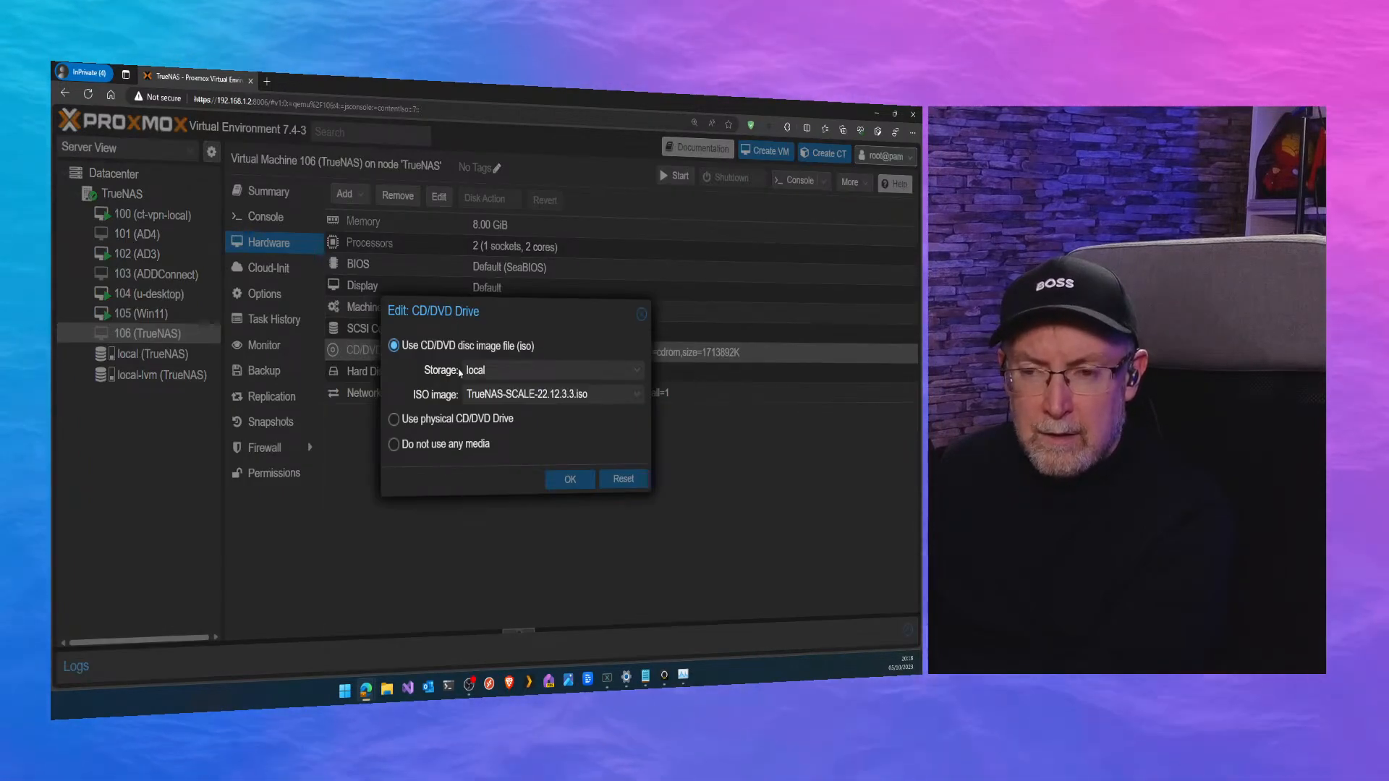
{"action": "left_click", "coordinate": [397, 445]}
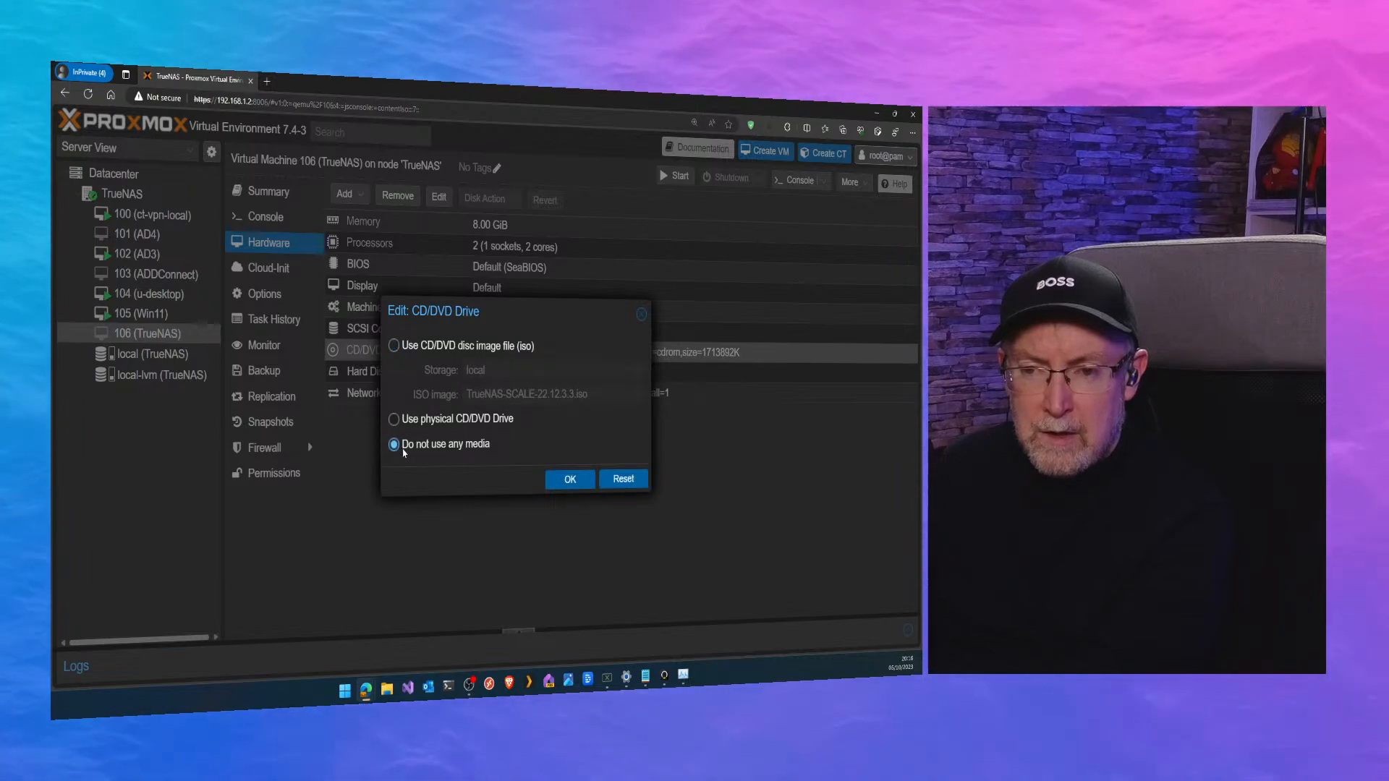
{"action": "left_click", "coordinate": [569, 481]}
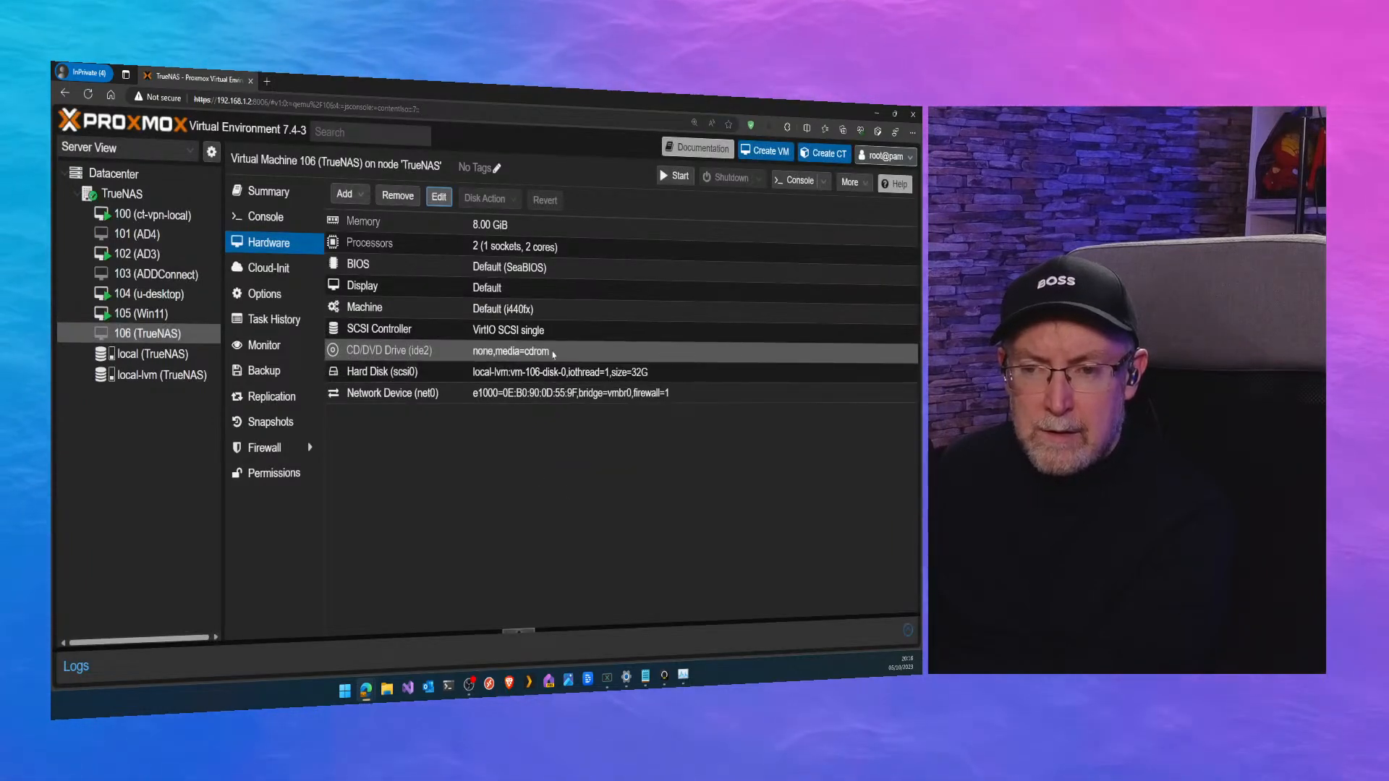
Start virtual machine 106 and show its console in full screen.
{"action": "left_click", "coordinate": [674, 180]}
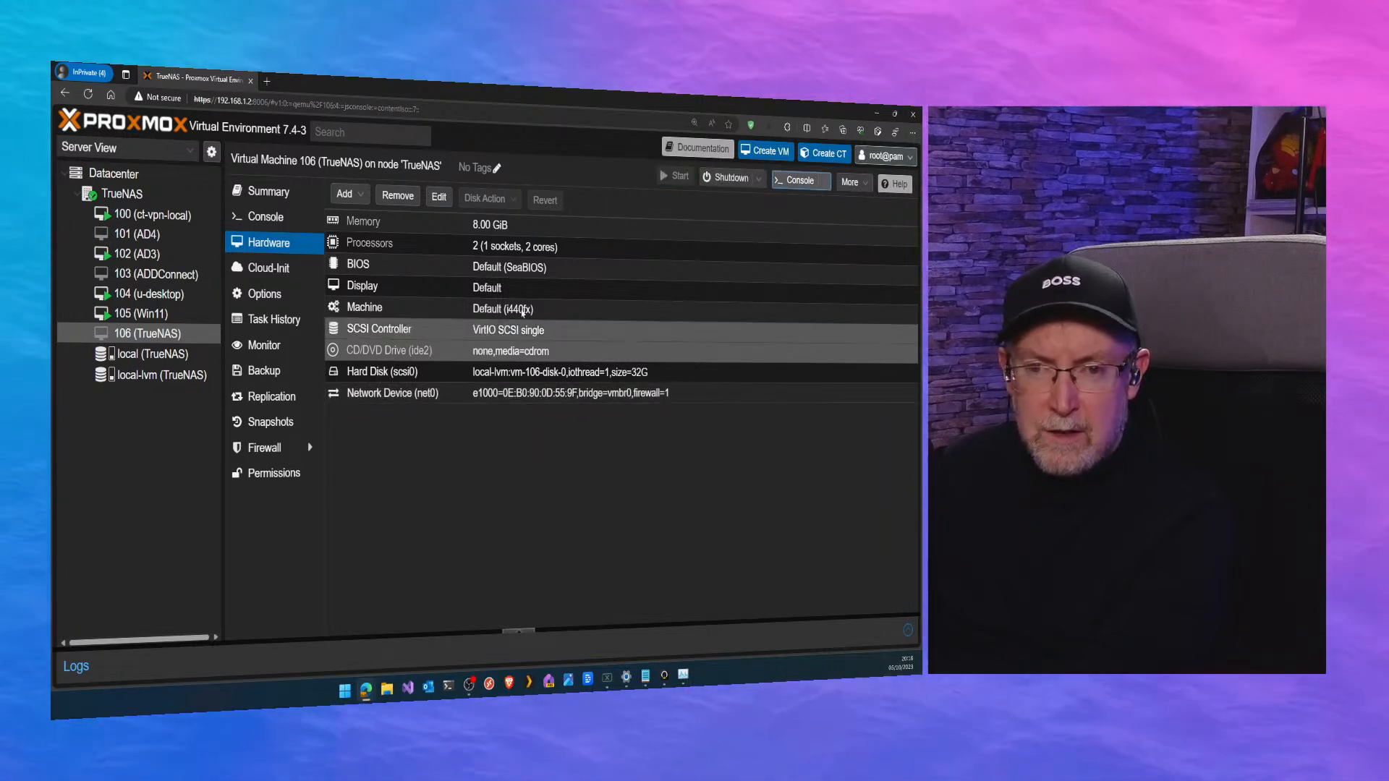
{"action": "left_click", "coordinate": [265, 216]}
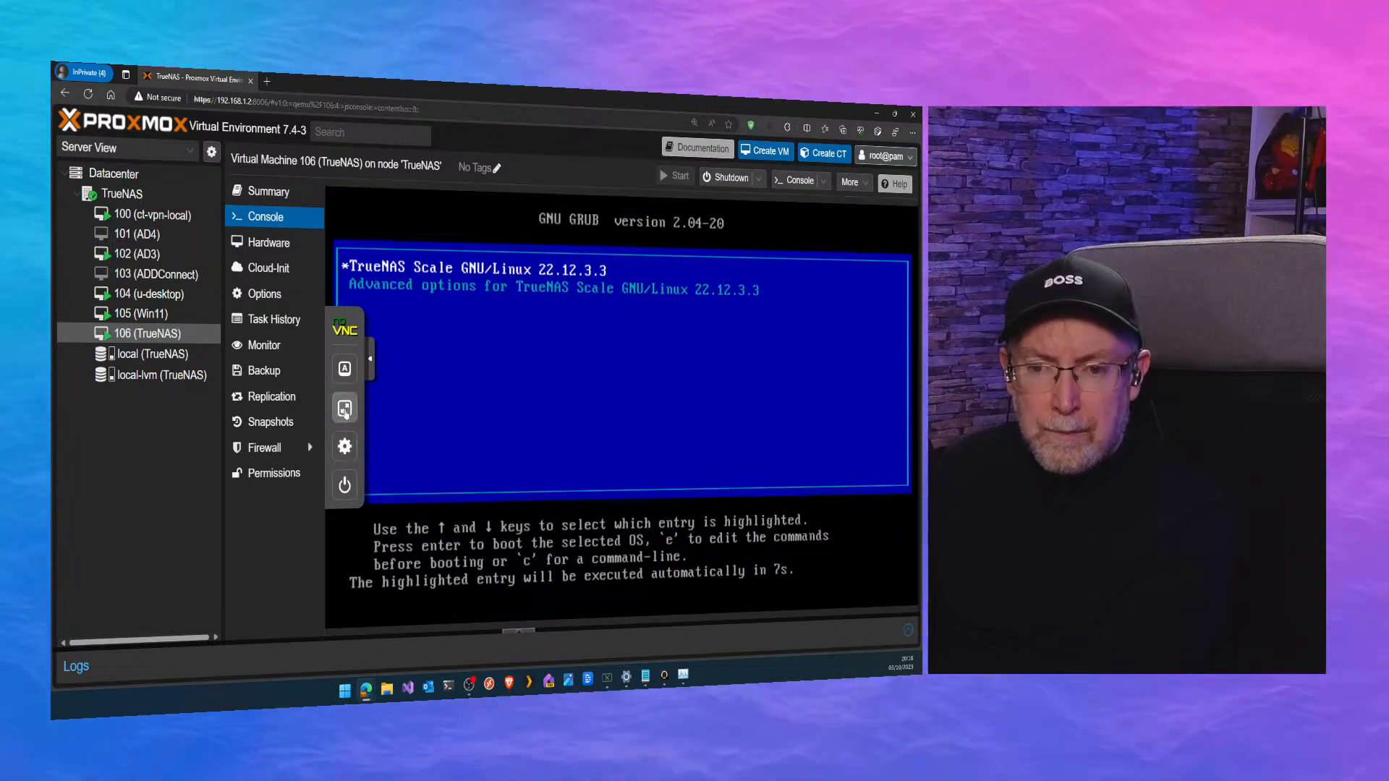
{"action": "left_click", "coordinate": [344, 408]}
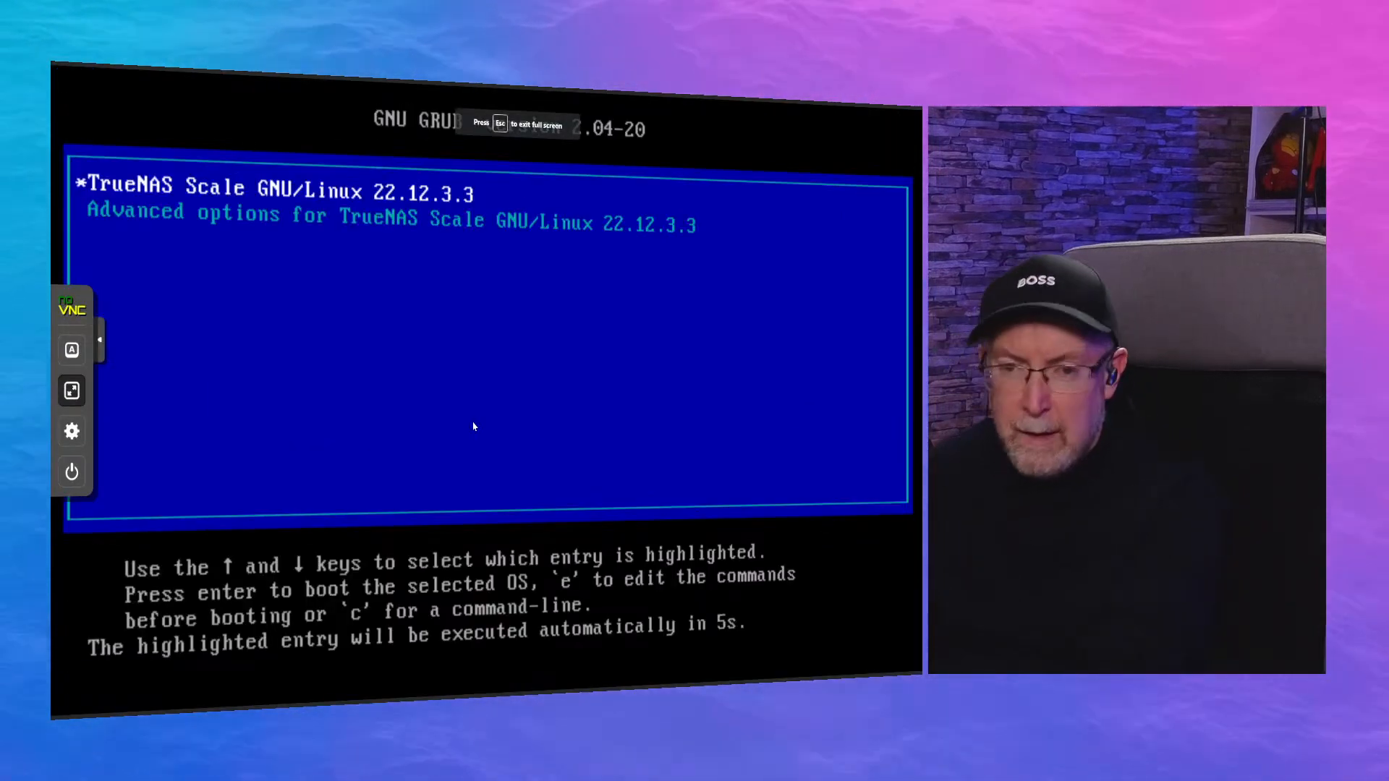